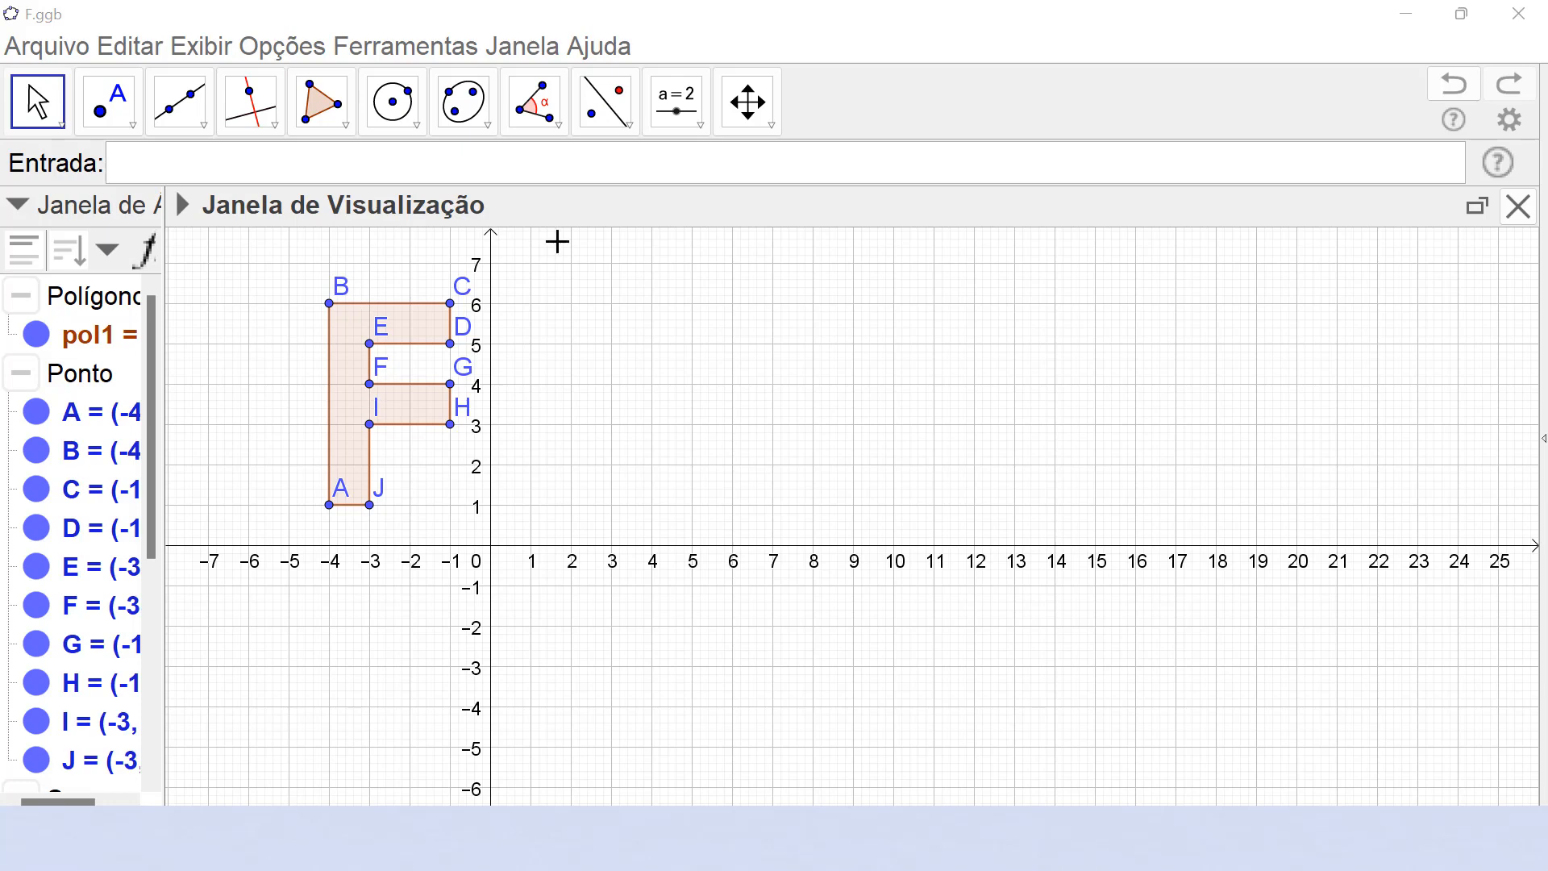
Step: Draw a vector from the origin to the point (2, 2)
{"action": "left_click", "coordinate": [626, 127]}
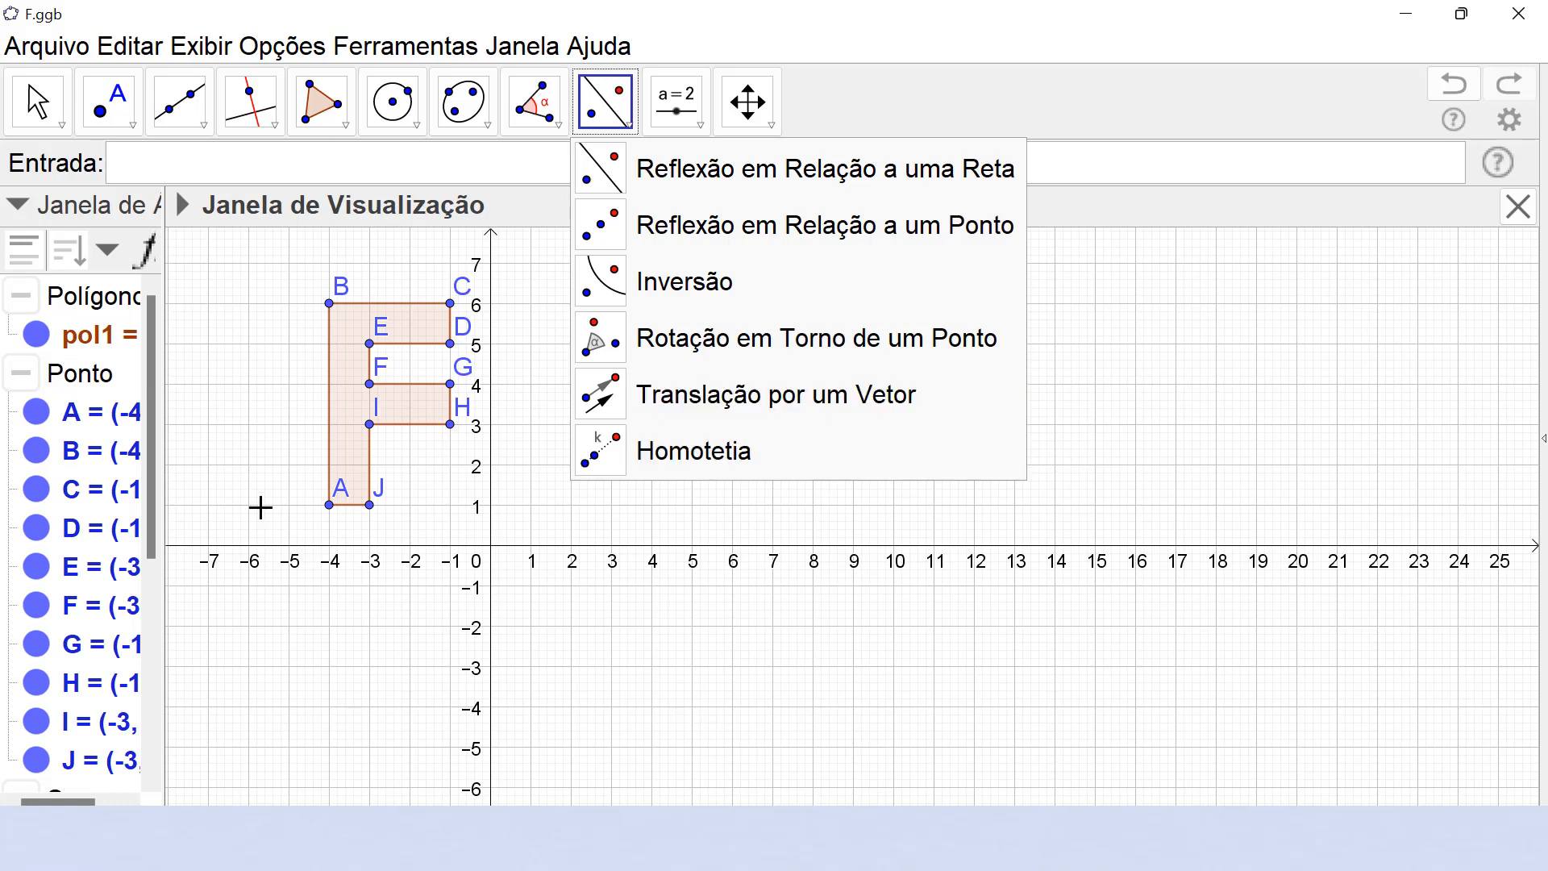
{"action": "left_click", "coordinate": [130, 128]}
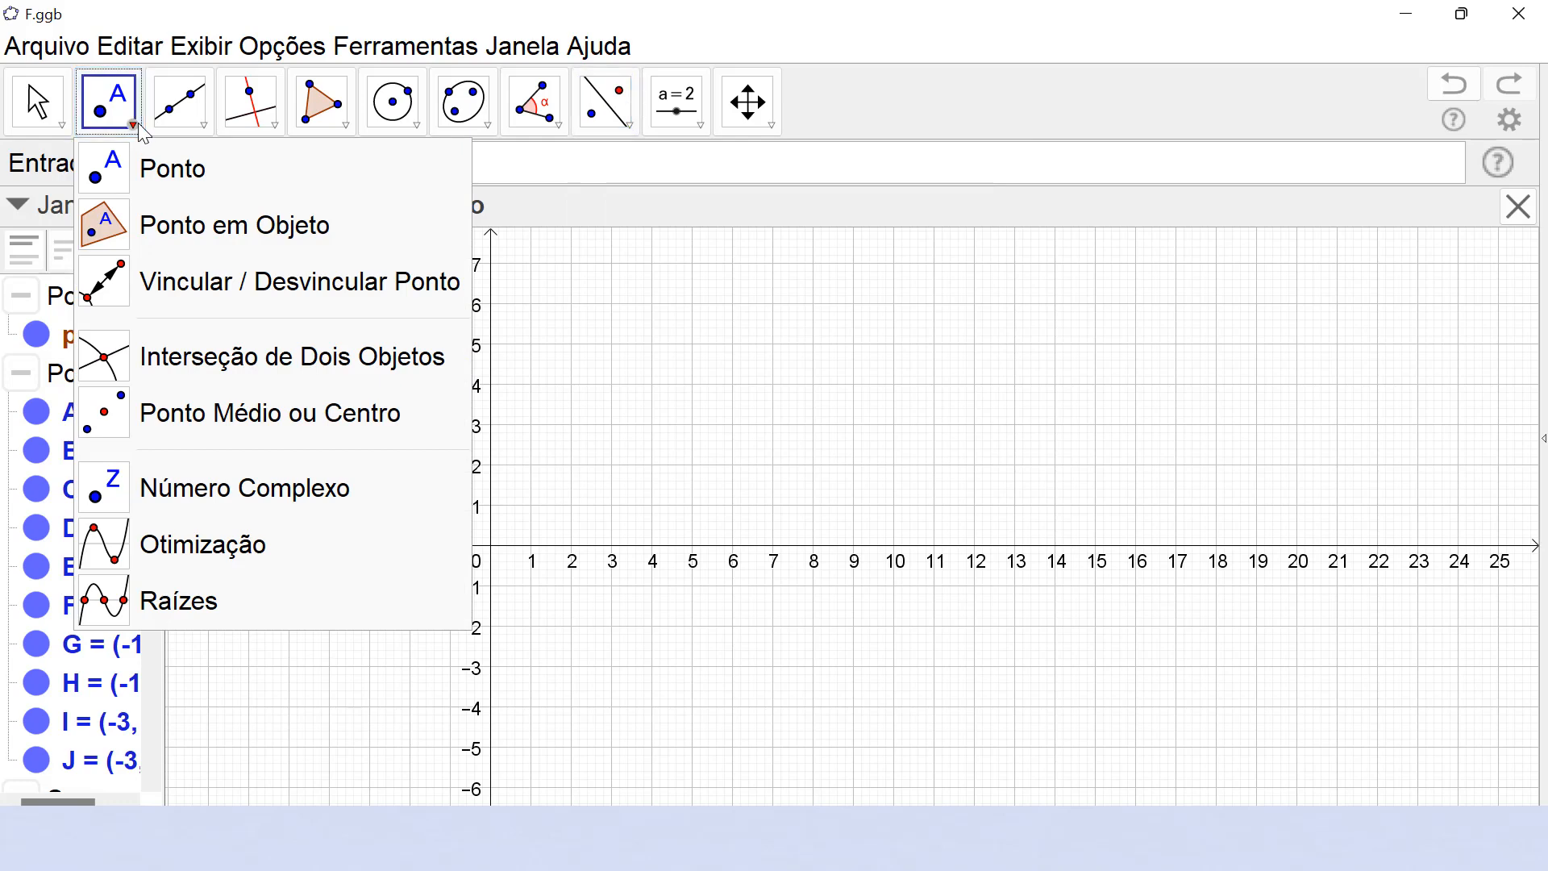
{"action": "mouse_move", "coordinate": [179, 134]}
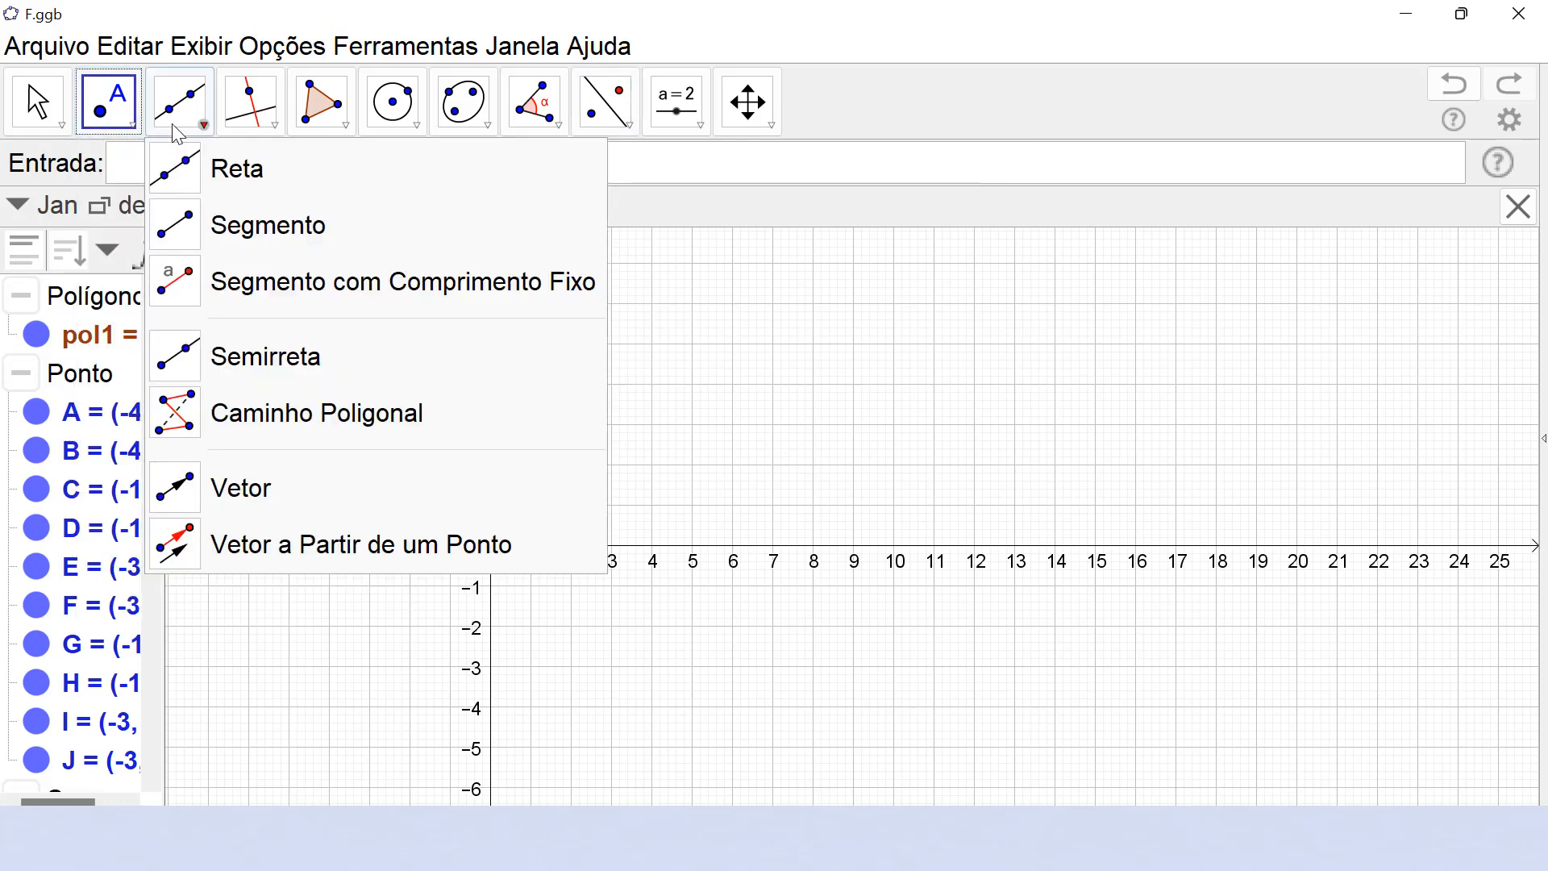
{"action": "left_click", "coordinate": [220, 489]}
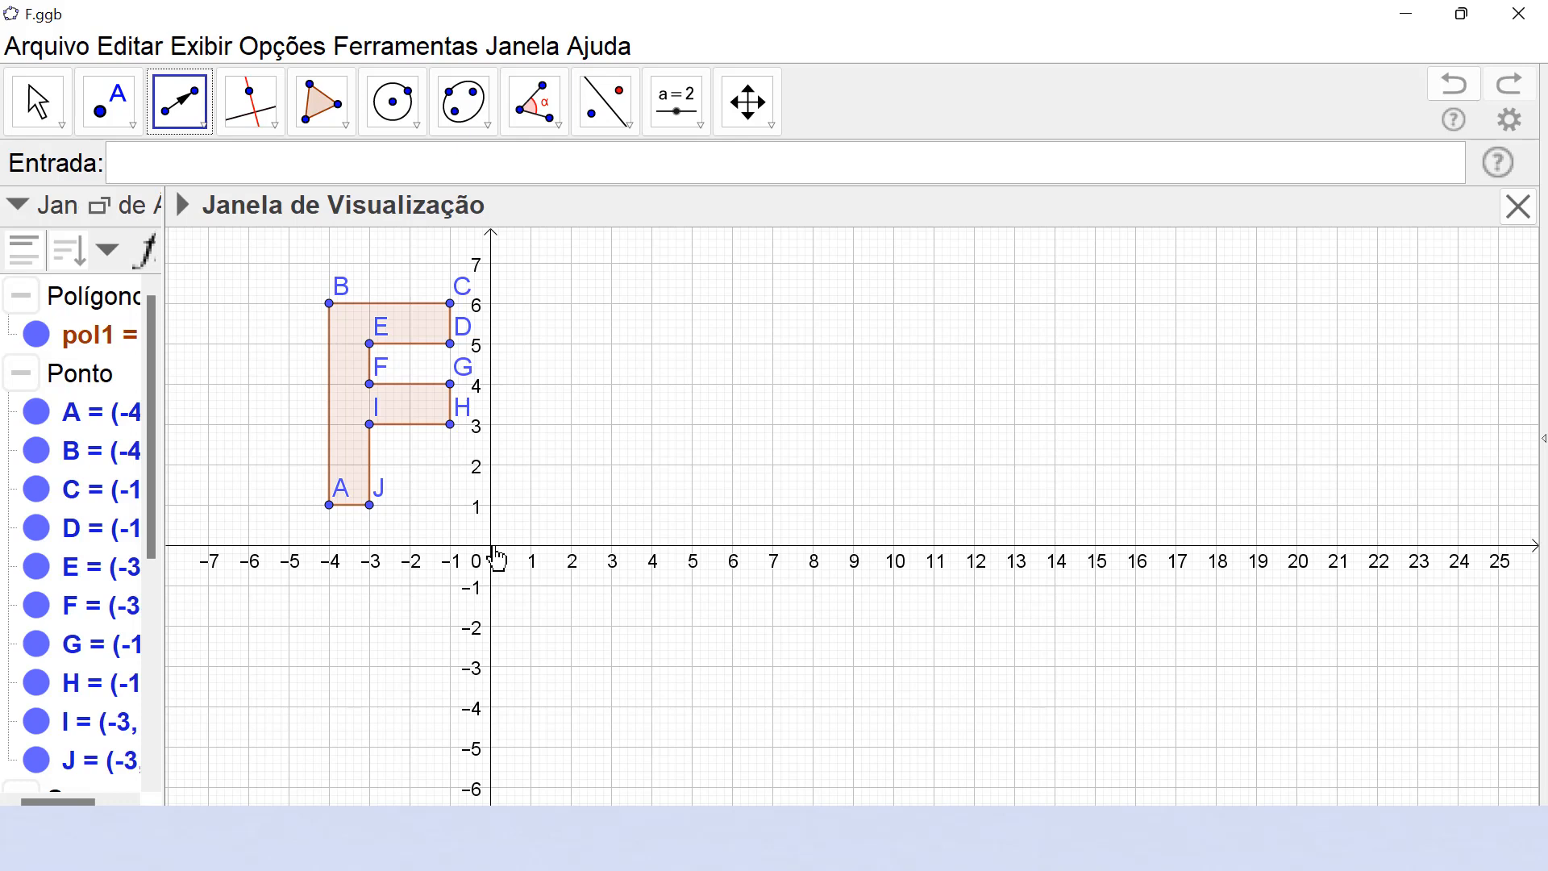
{"action": "left_click", "coordinate": [491, 547]}
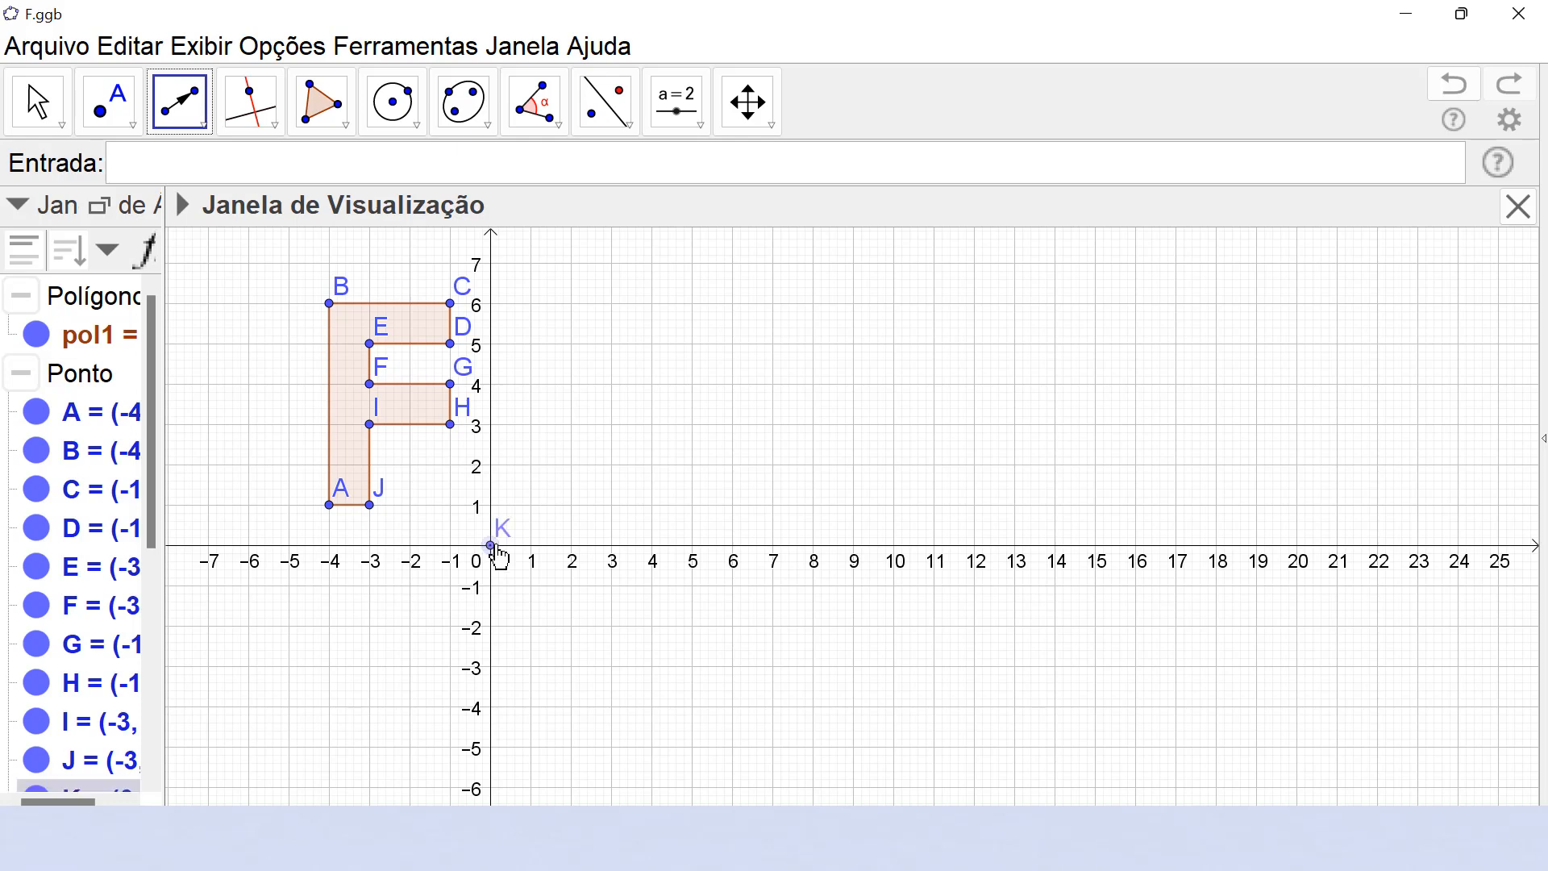
{"action": "left_click", "coordinate": [572, 466]}
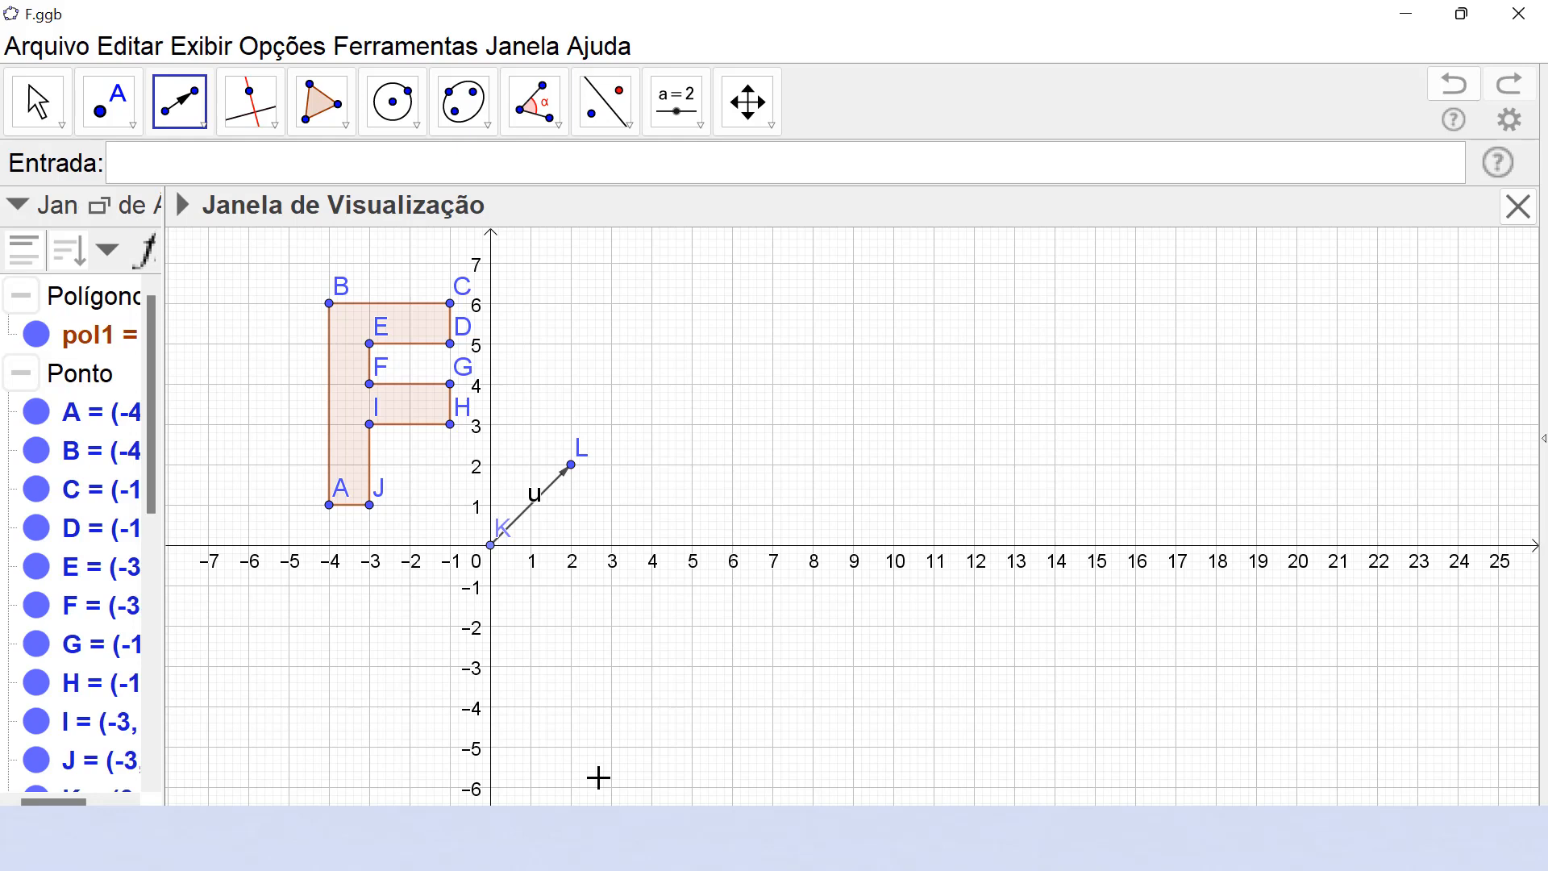
Step: Rename the new vector as v
{"action": "type", "text": "v"}
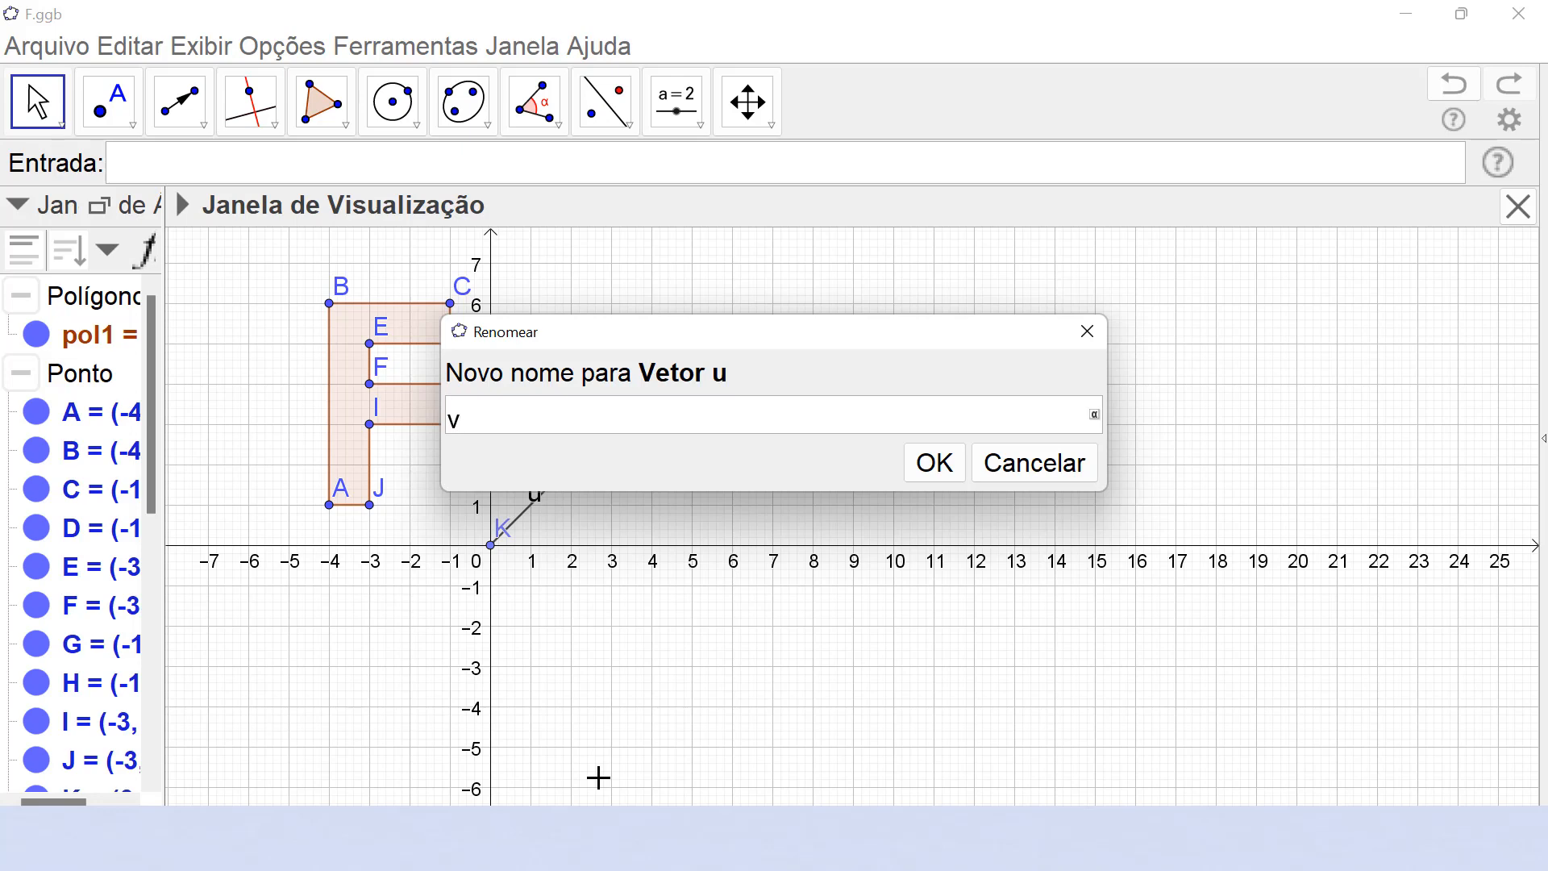
{"action": "key", "text": "Return"}
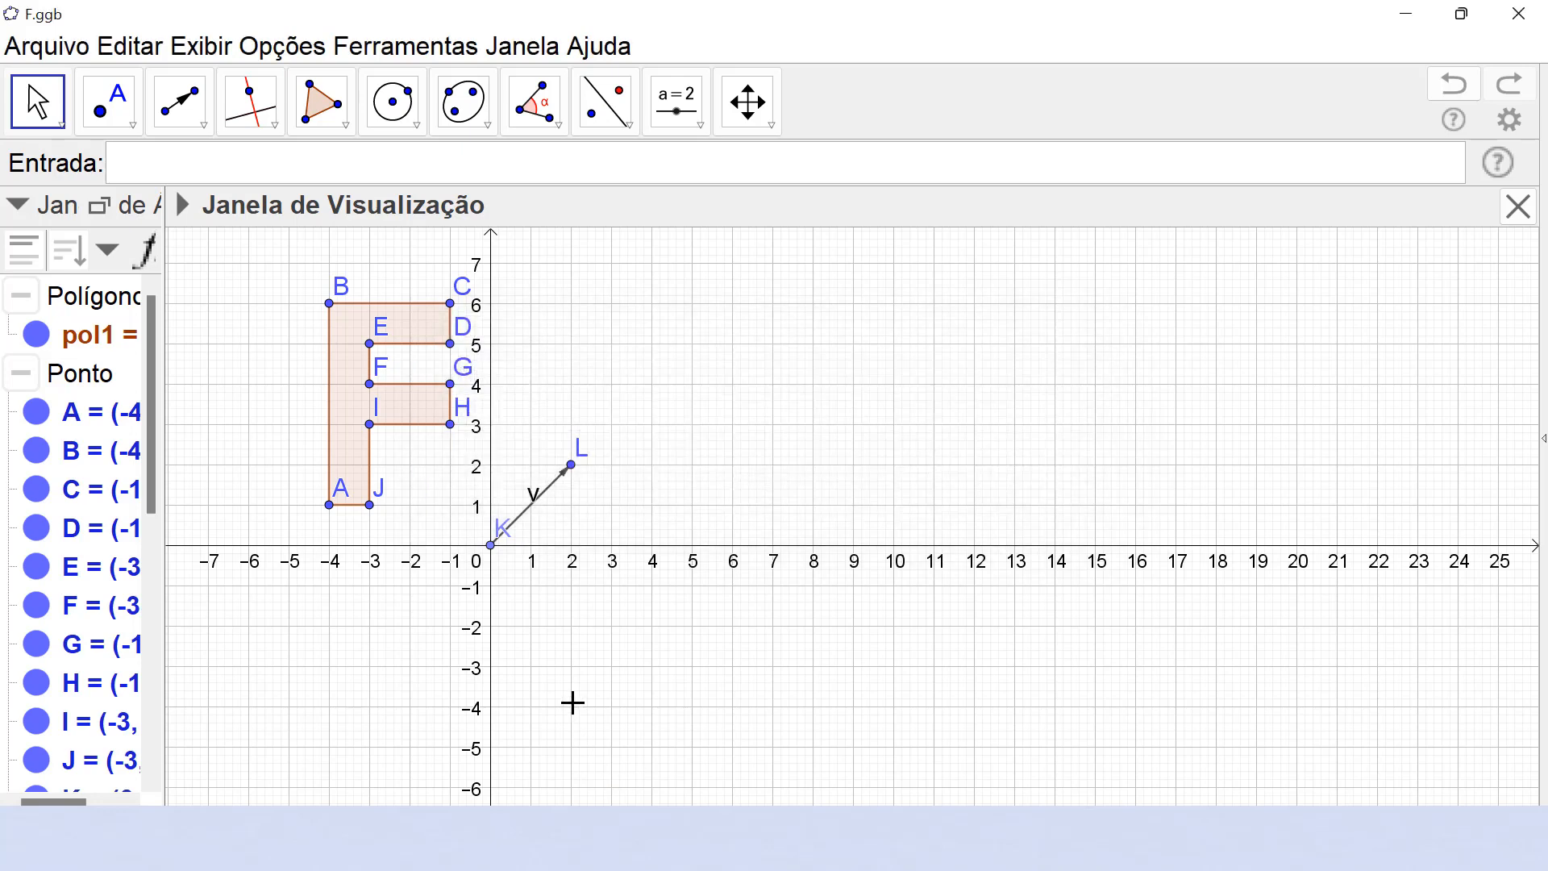
{"action": "right_click", "coordinate": [534, 498]}
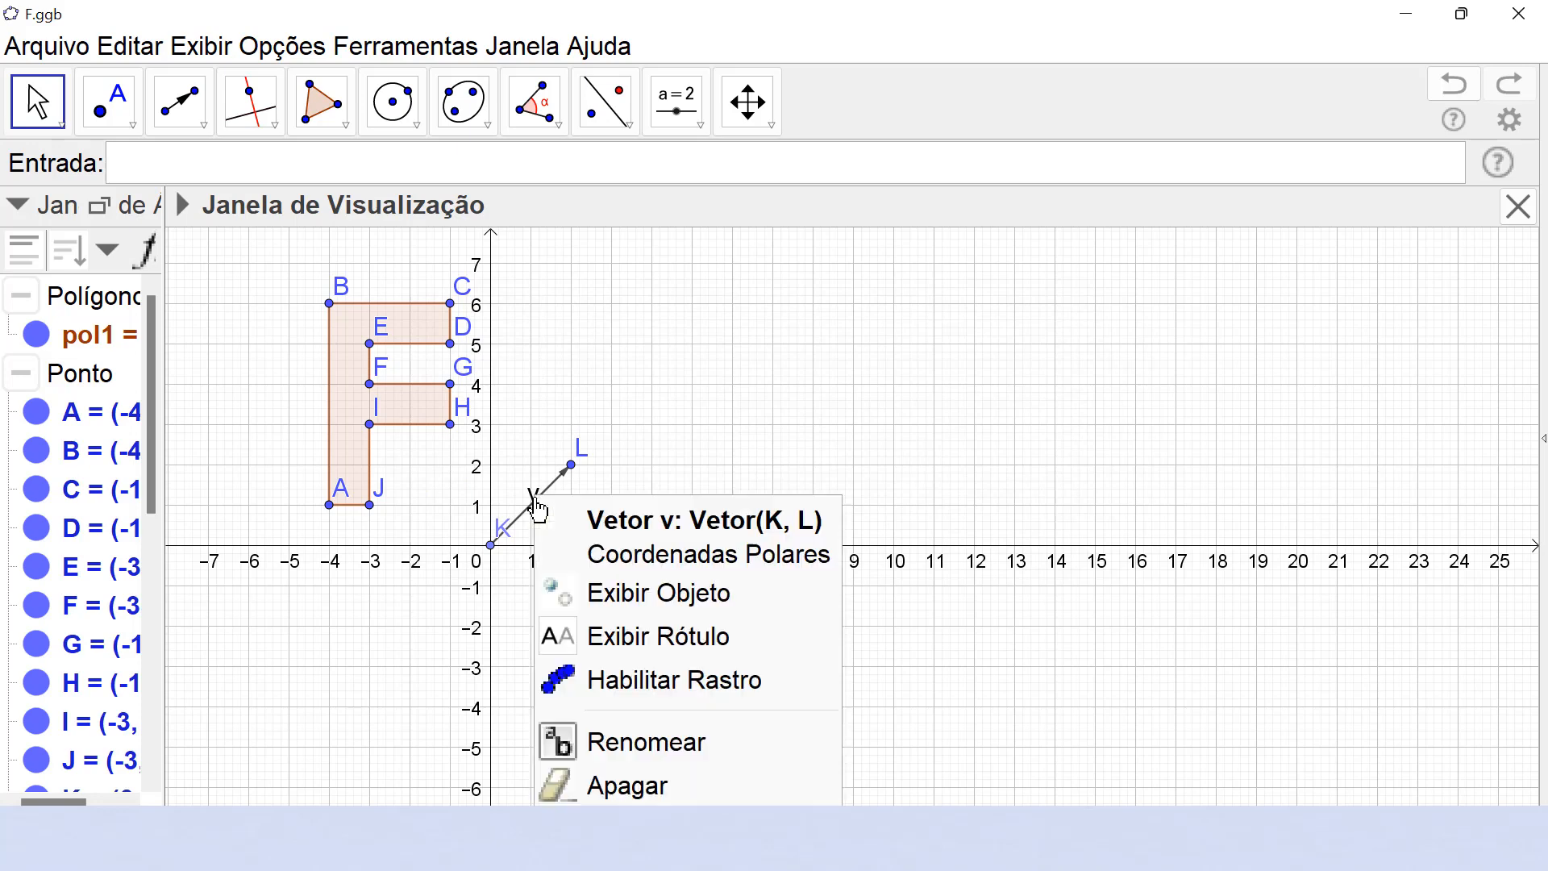
{"action": "left_click", "coordinate": [620, 742]}
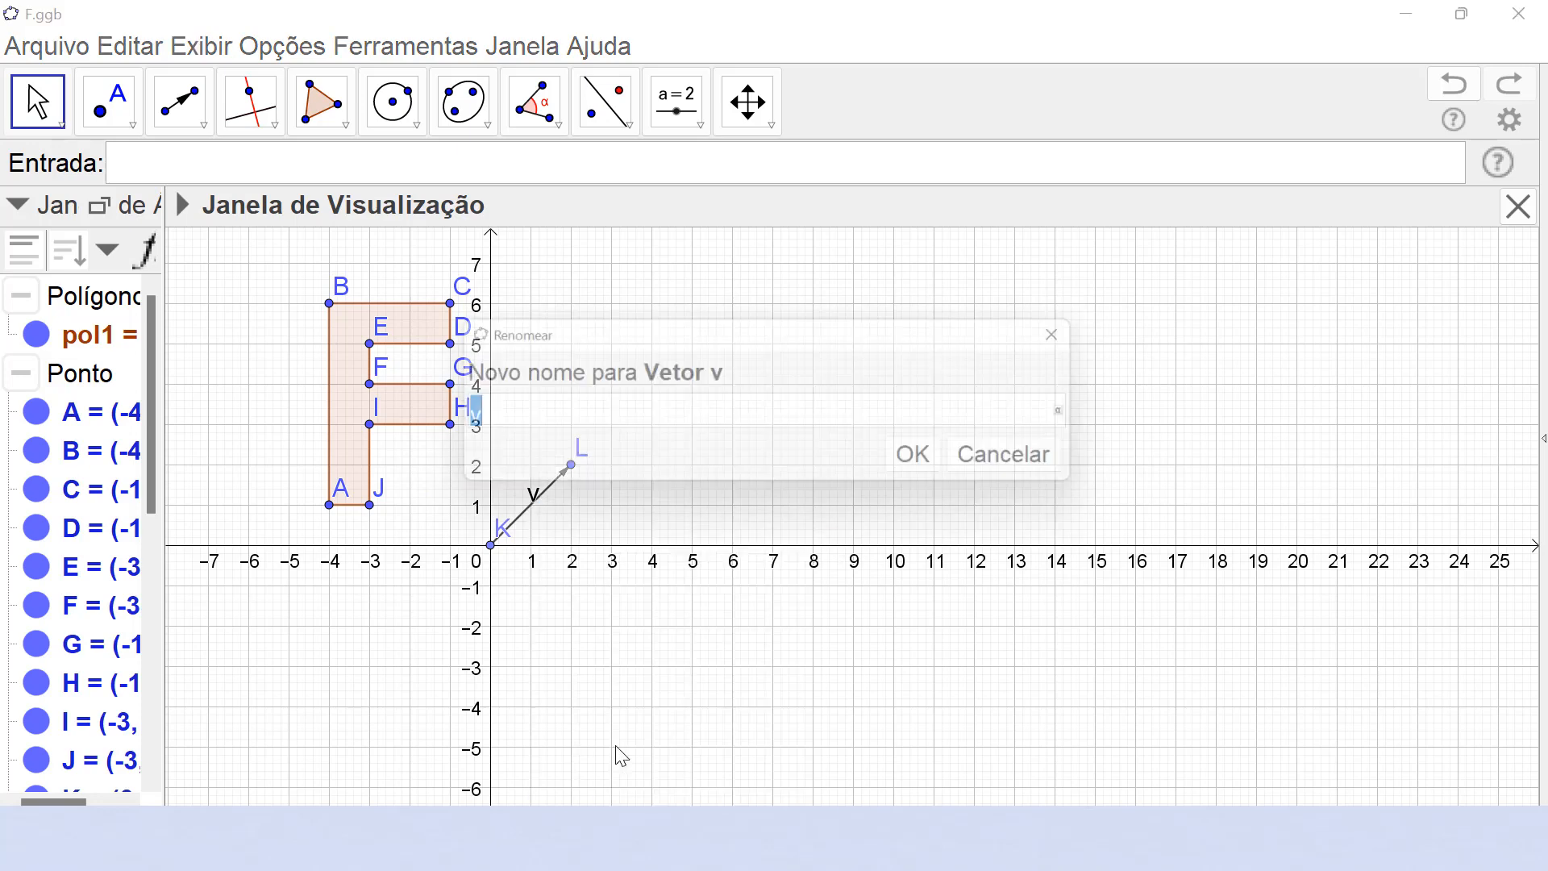
{"action": "left_click", "coordinate": [934, 463]}
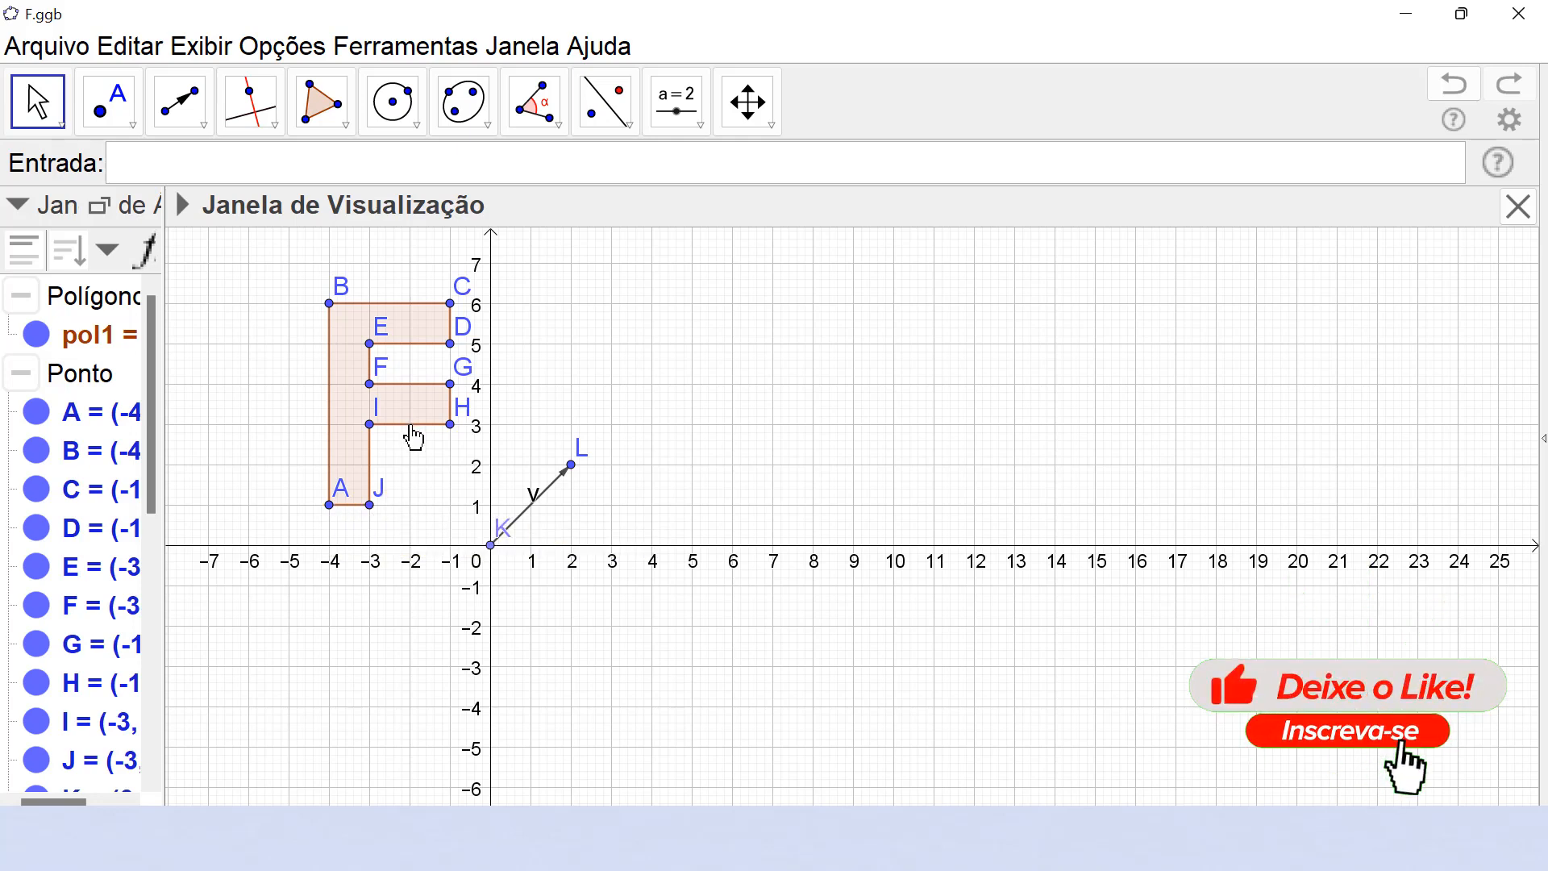
Step: Translate the F-shaped polygon by vector v
{"action": "left_click", "coordinate": [552, 121]}
{"action": "left_click", "coordinate": [625, 121]}
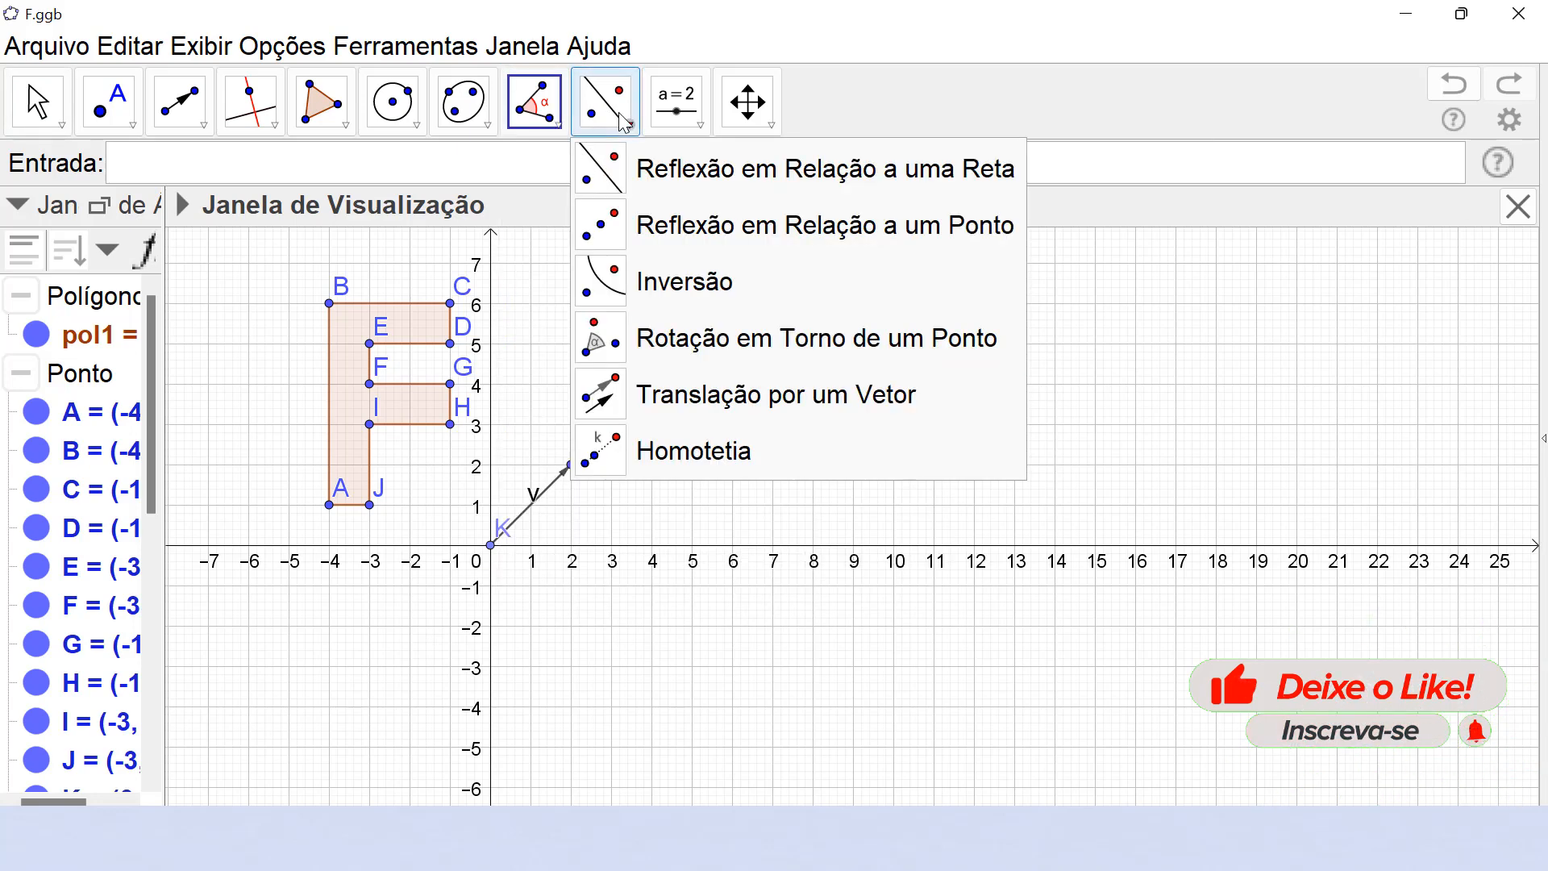
{"action": "left_click", "coordinate": [697, 394]}
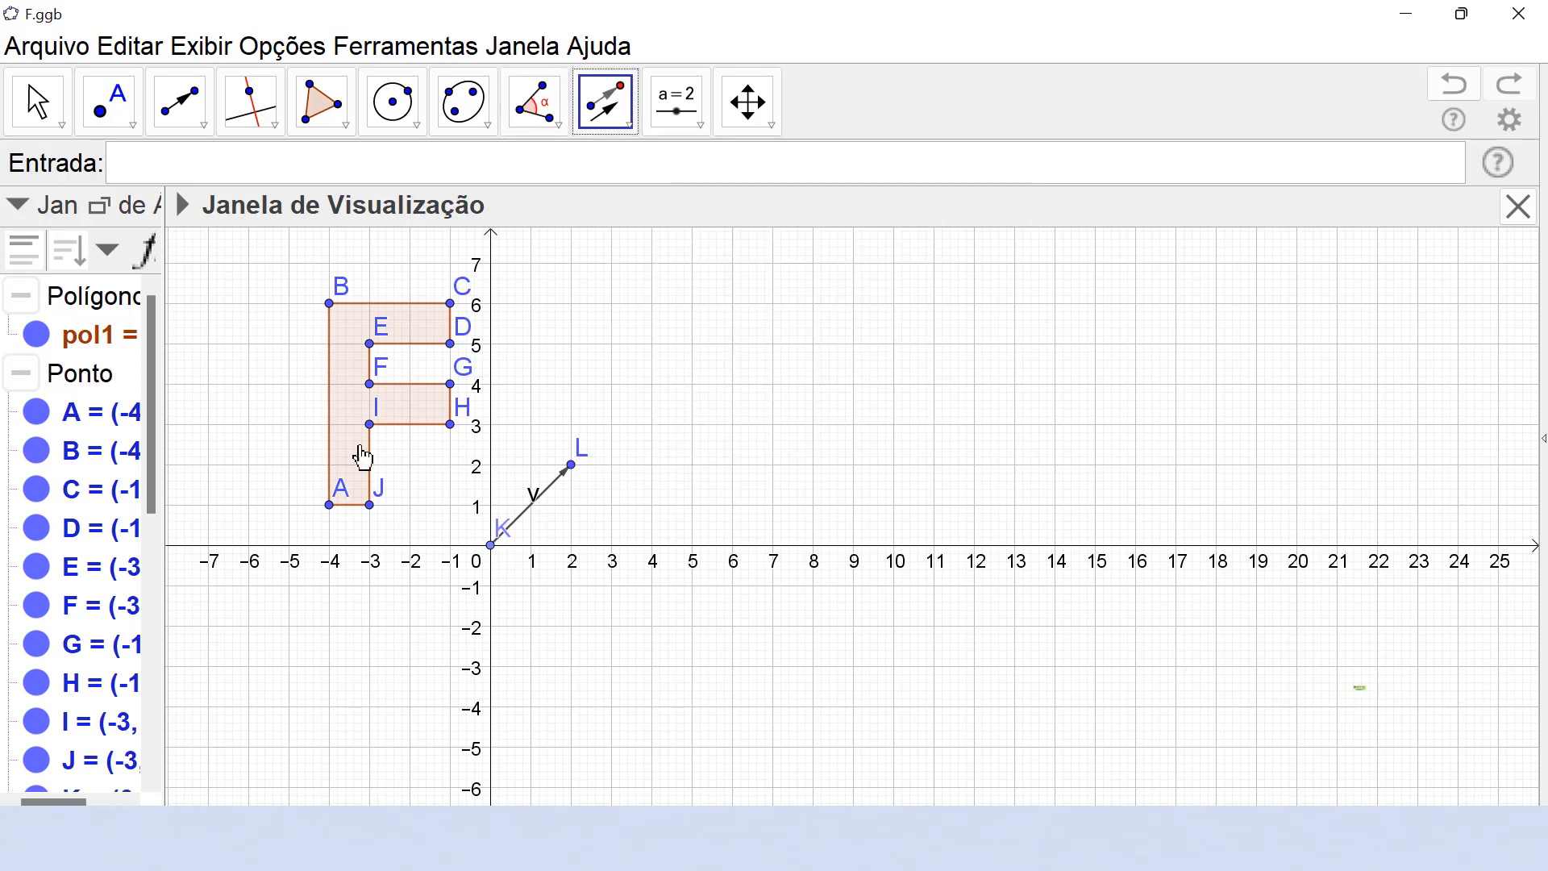
{"action": "left_click", "coordinate": [349, 413]}
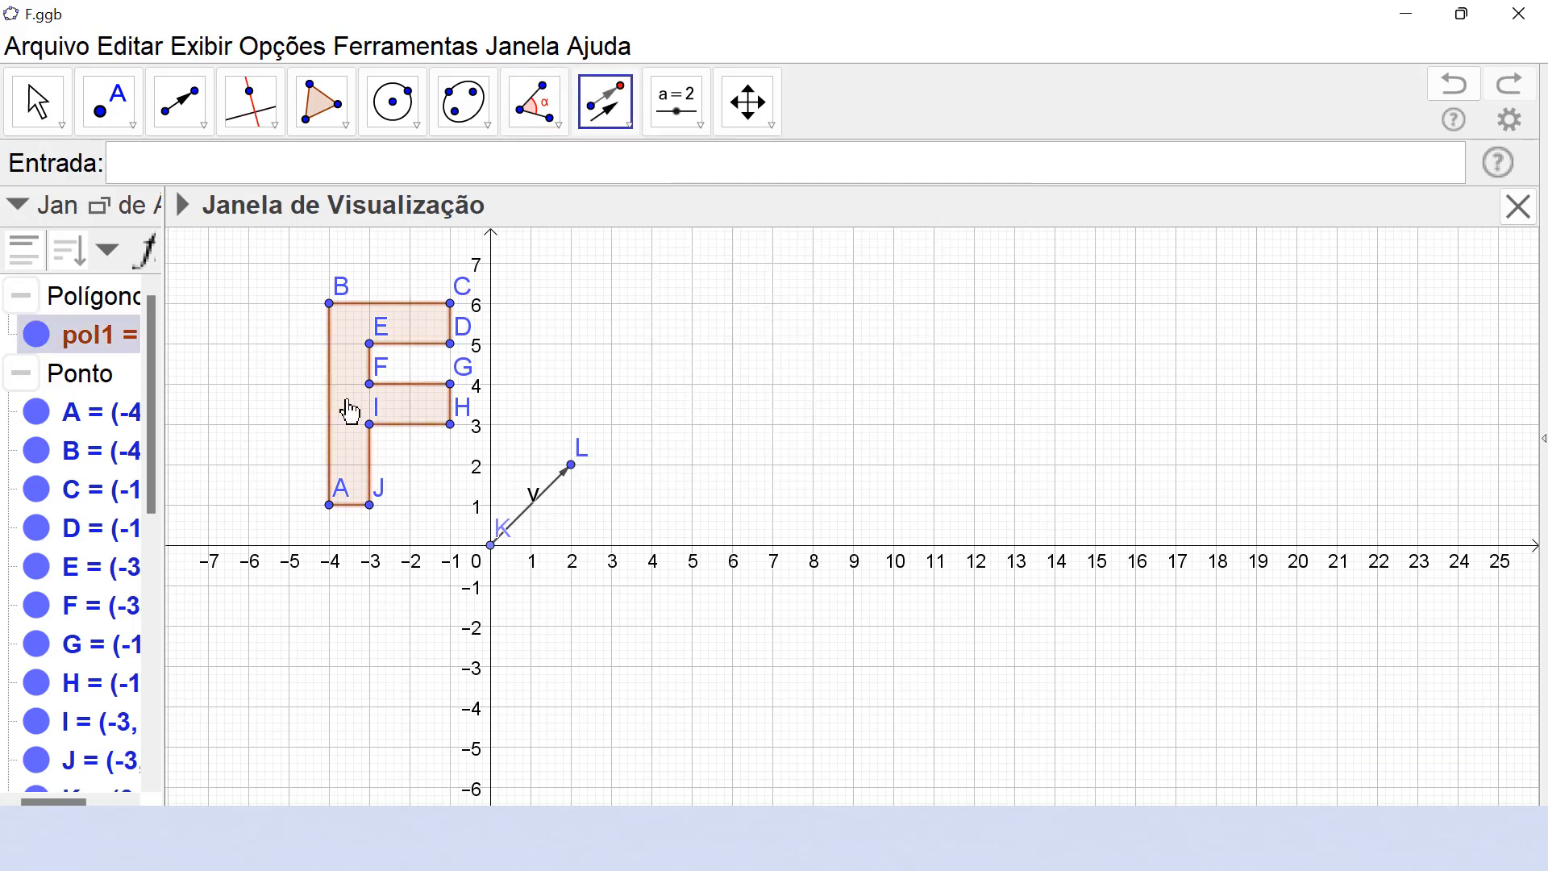
{"action": "left_click", "coordinate": [525, 528]}
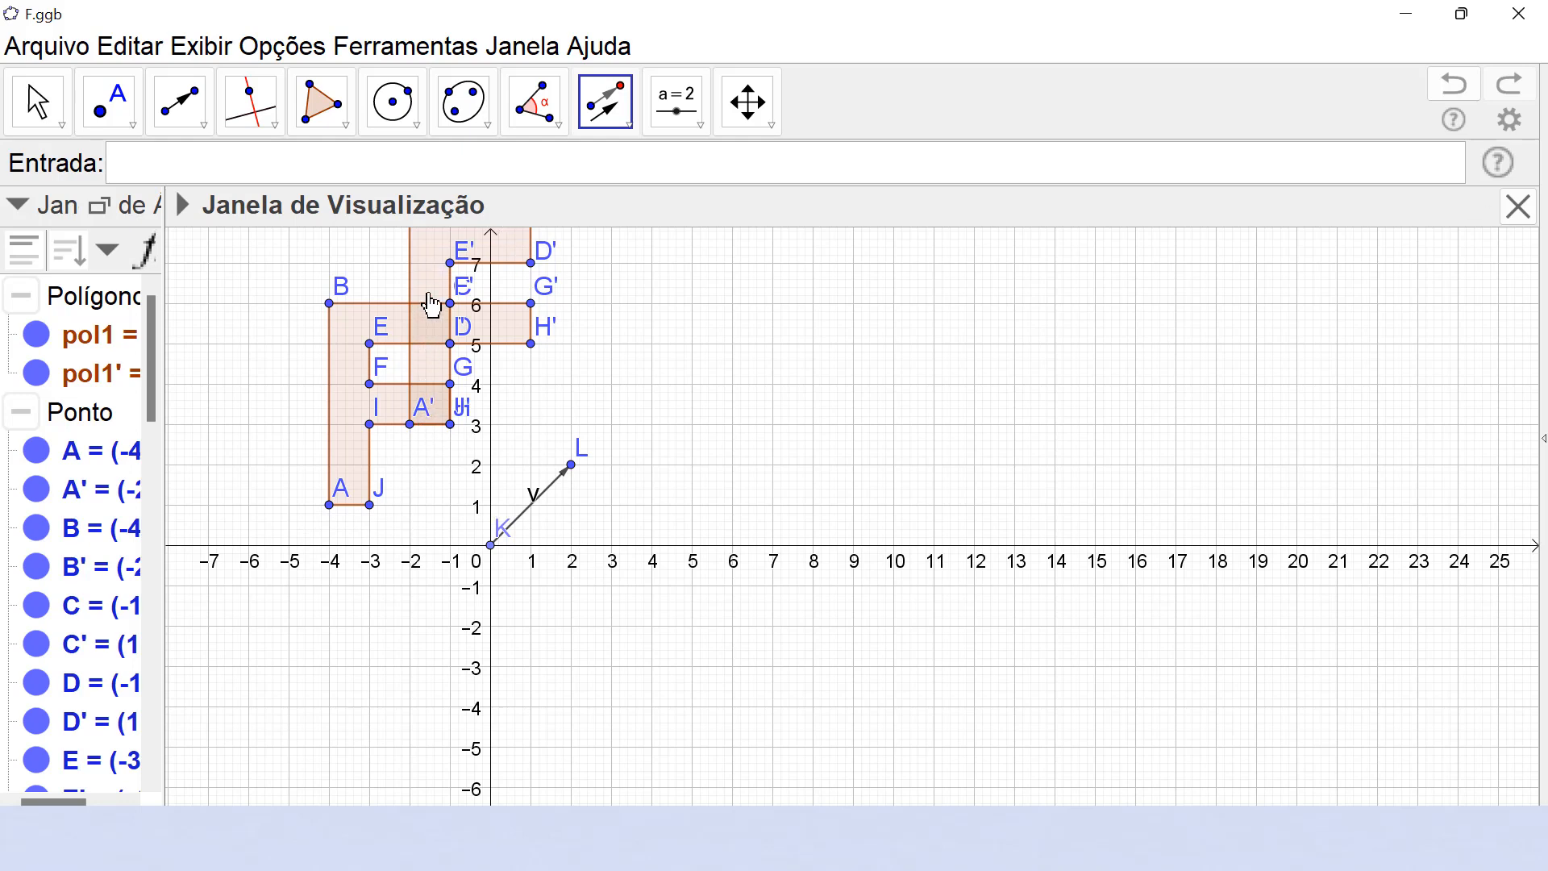
{"action": "key", "text": "Escape"}
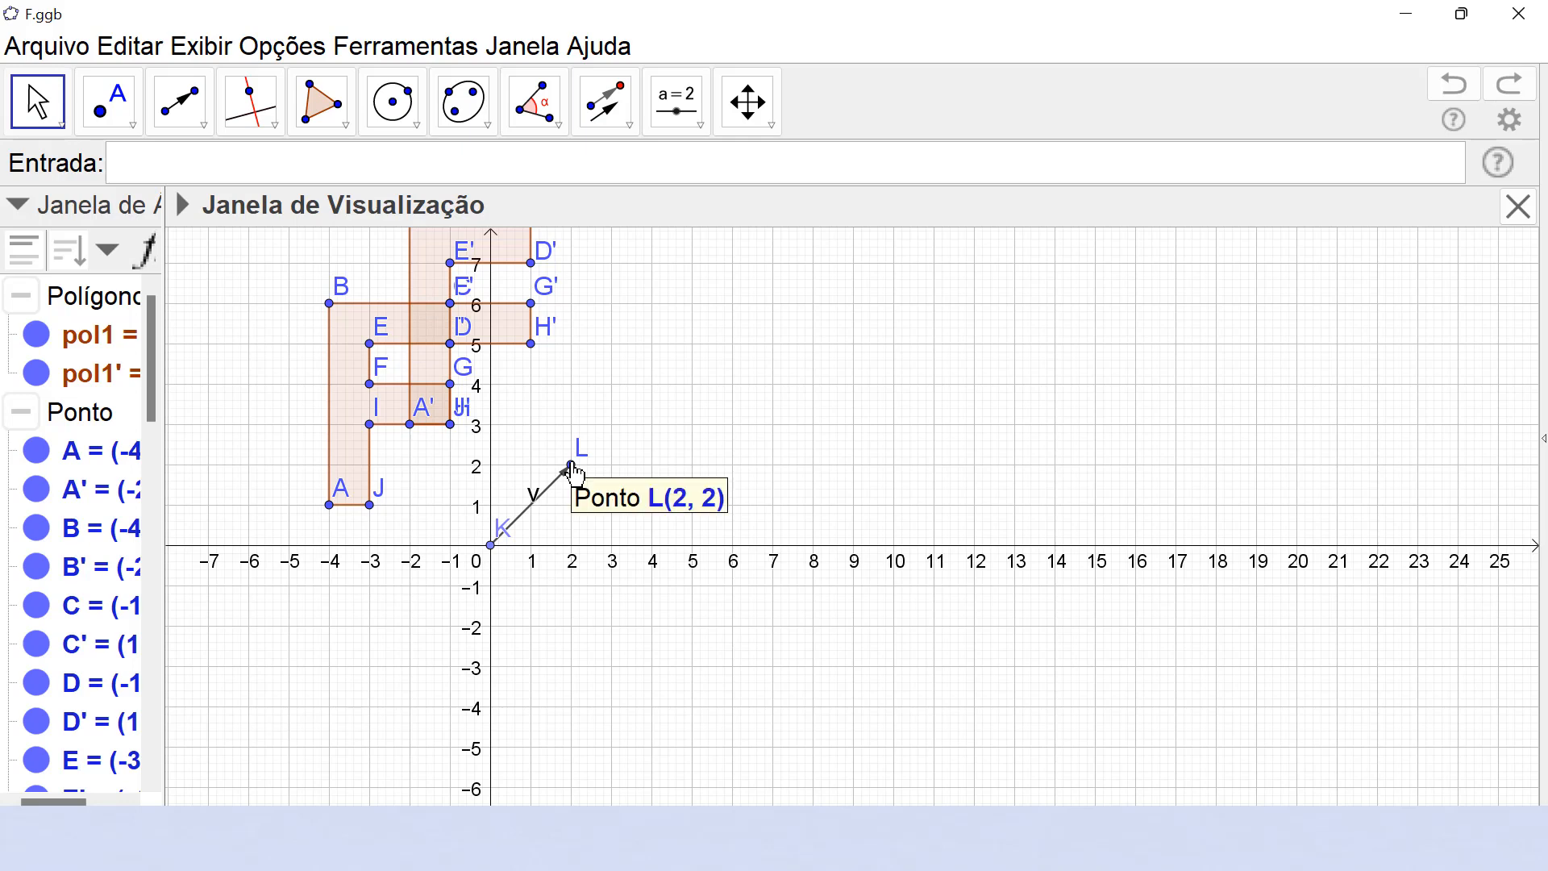
Step: Move endpoint L of vector v to about (8.7, 0.7), to (9, 1), and finally to about (10.1, 0.5)
{"action": "left_click_drag", "start_coordinate": [575, 472], "coordinate": [844, 521]}
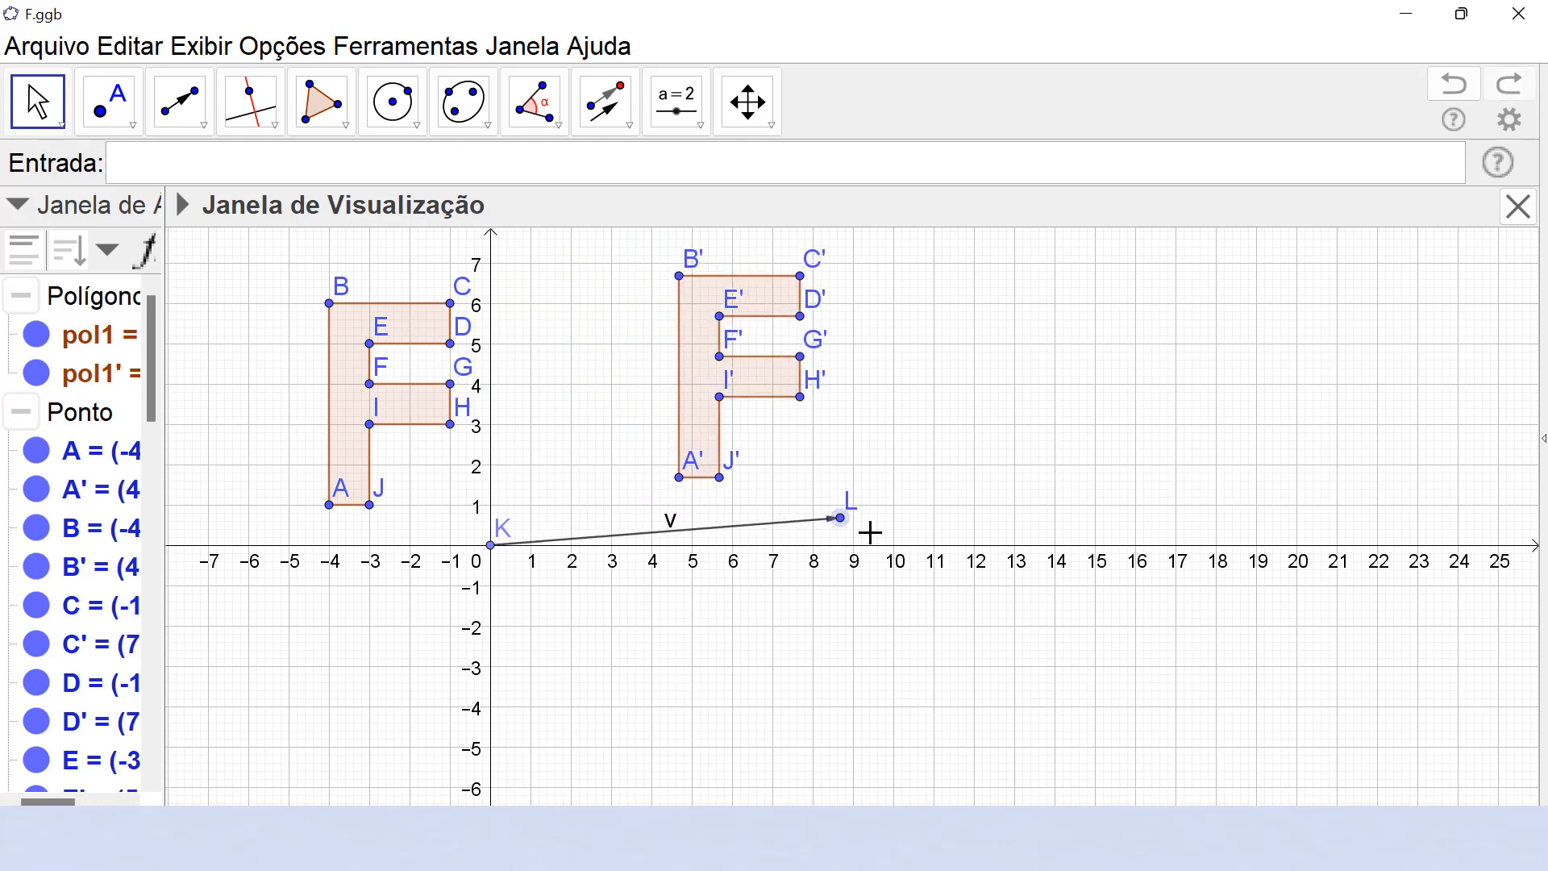
{"action": "left_click_drag", "start_coordinate": [841, 518], "coordinate": [855, 509]}
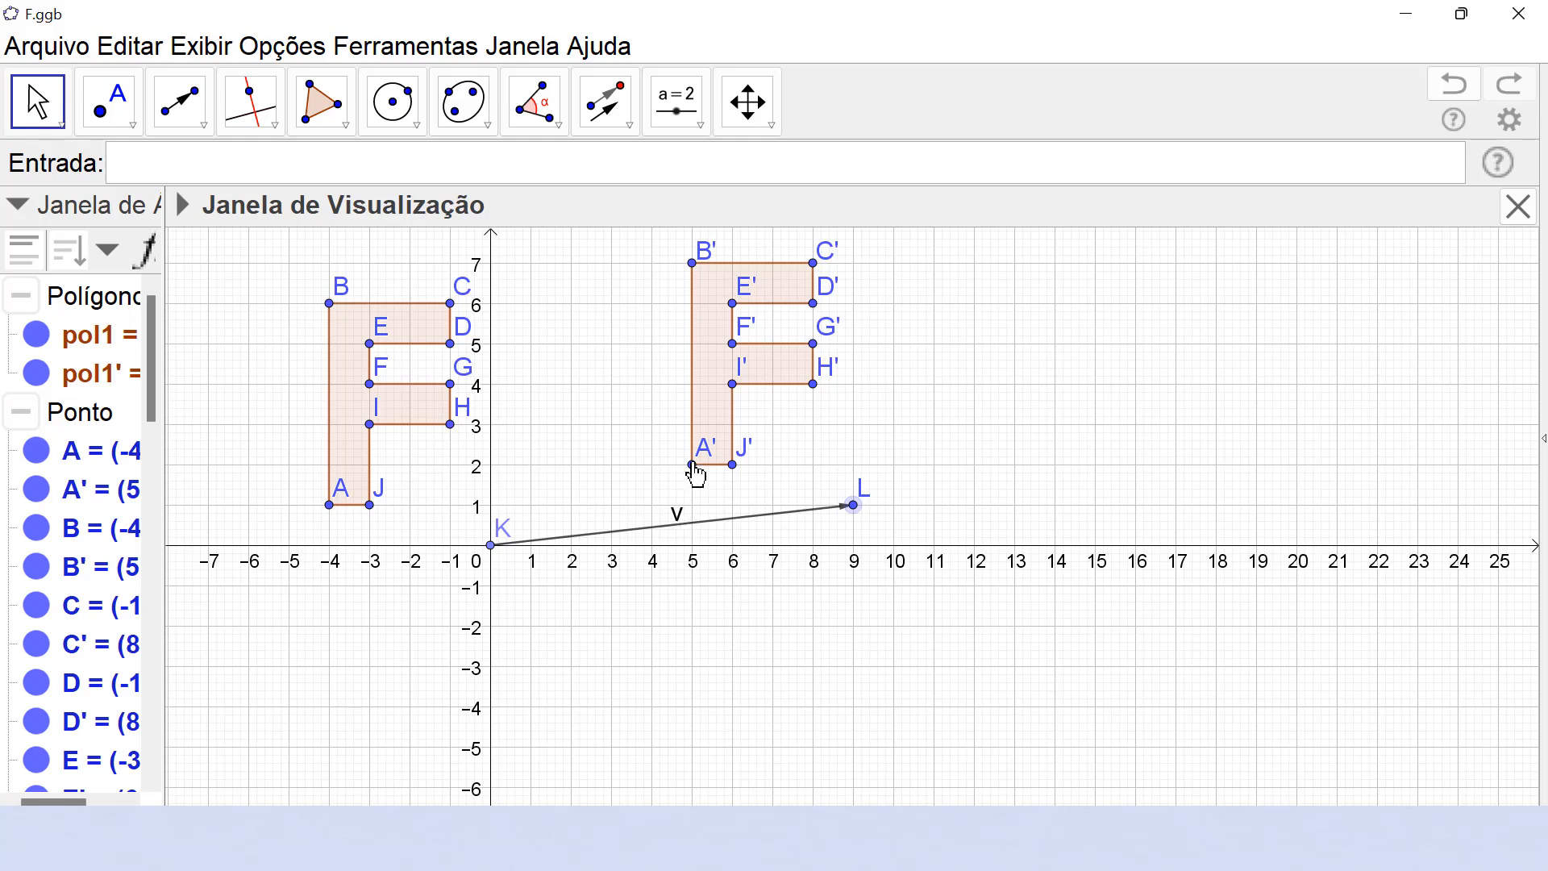
{"action": "left_click_drag", "start_coordinate": [854, 506], "coordinate": [898, 527]}
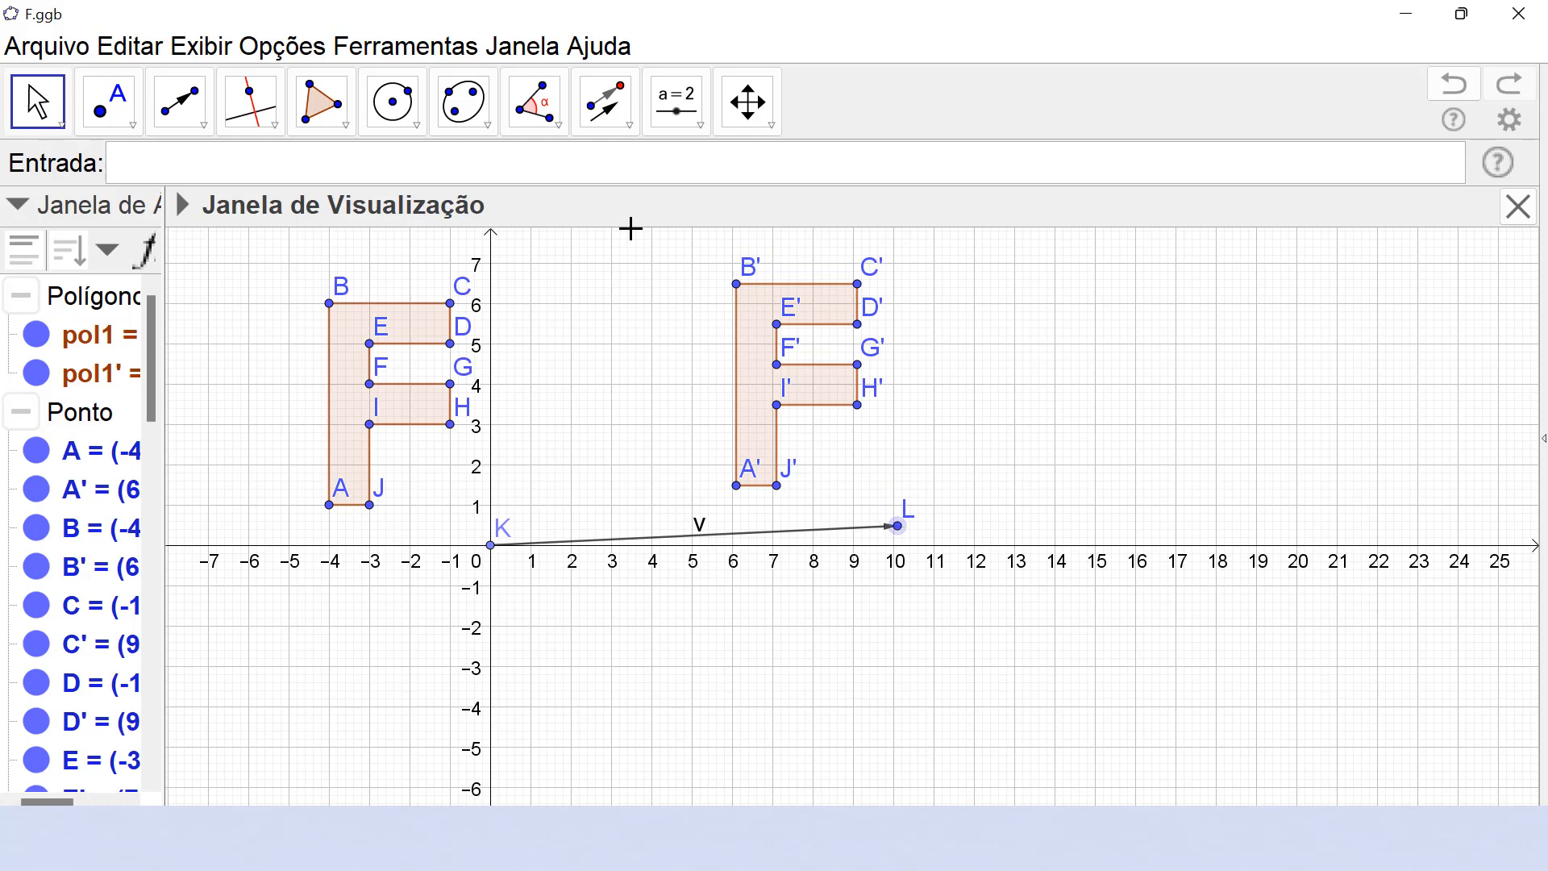
Step: Delete the translated F copy and vector v with its endpoint L, and rename the origin point K as O
{"action": "left_click_drag", "start_coordinate": [630, 236], "coordinate": [976, 593]}
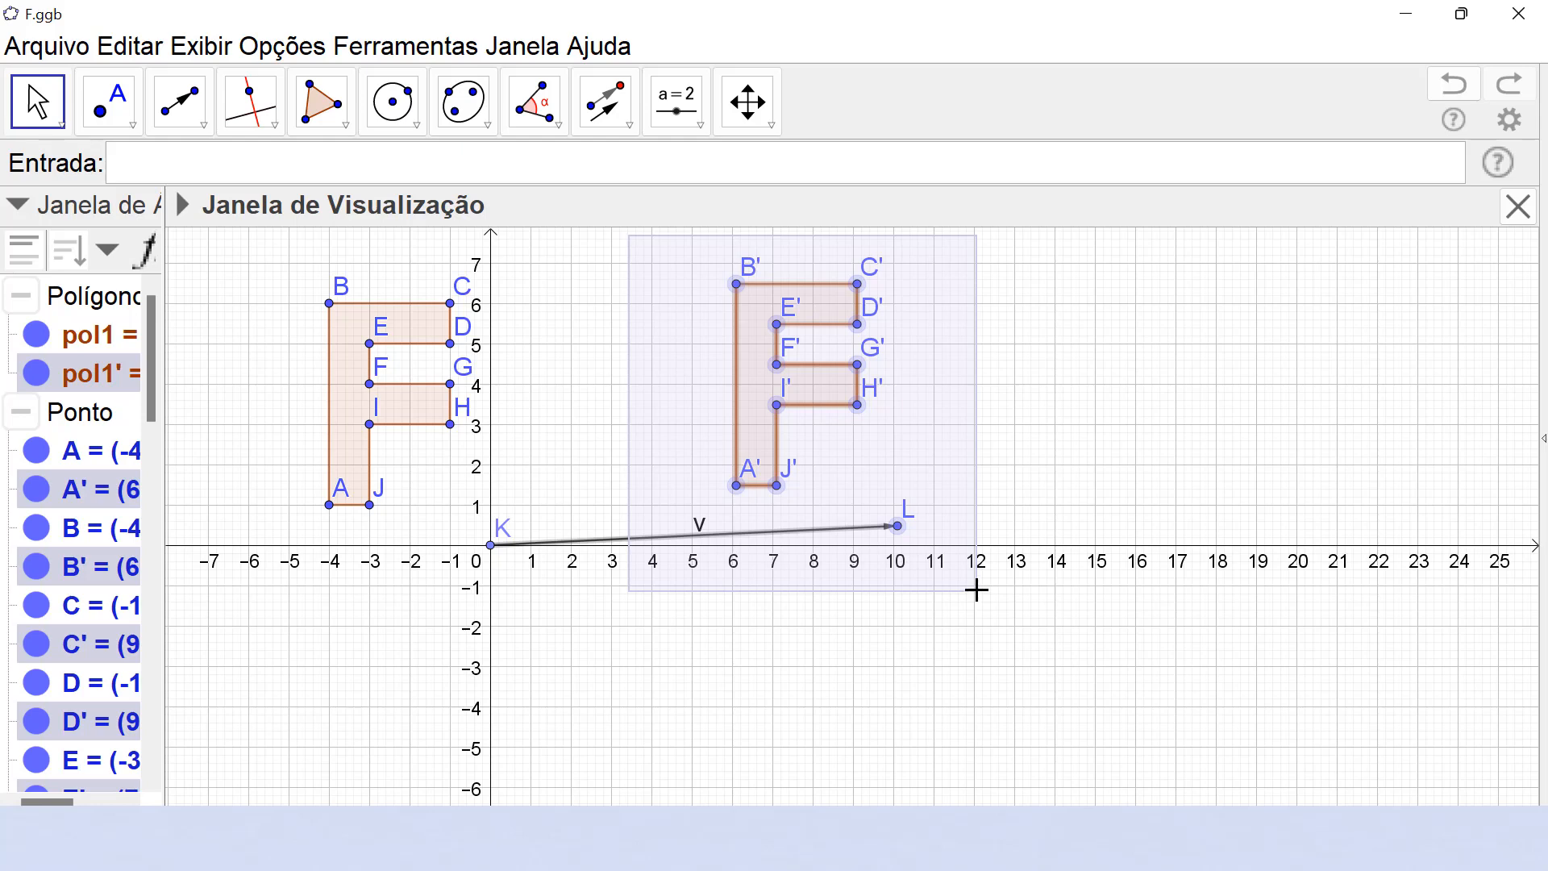
{"action": "key", "text": "Delete"}
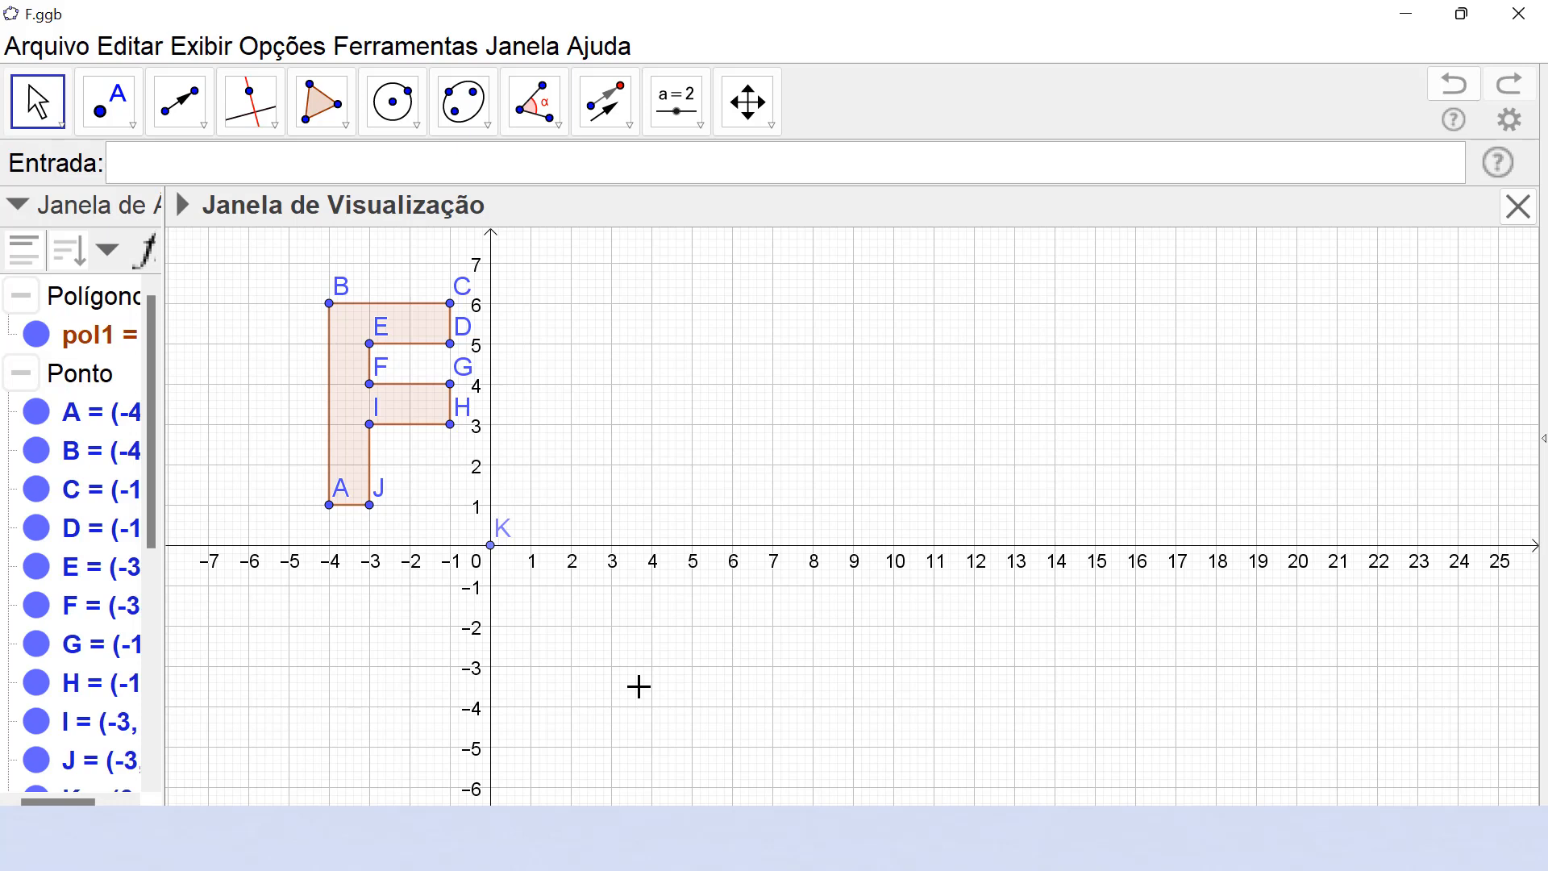
{"action": "right_click", "coordinate": [493, 550]}
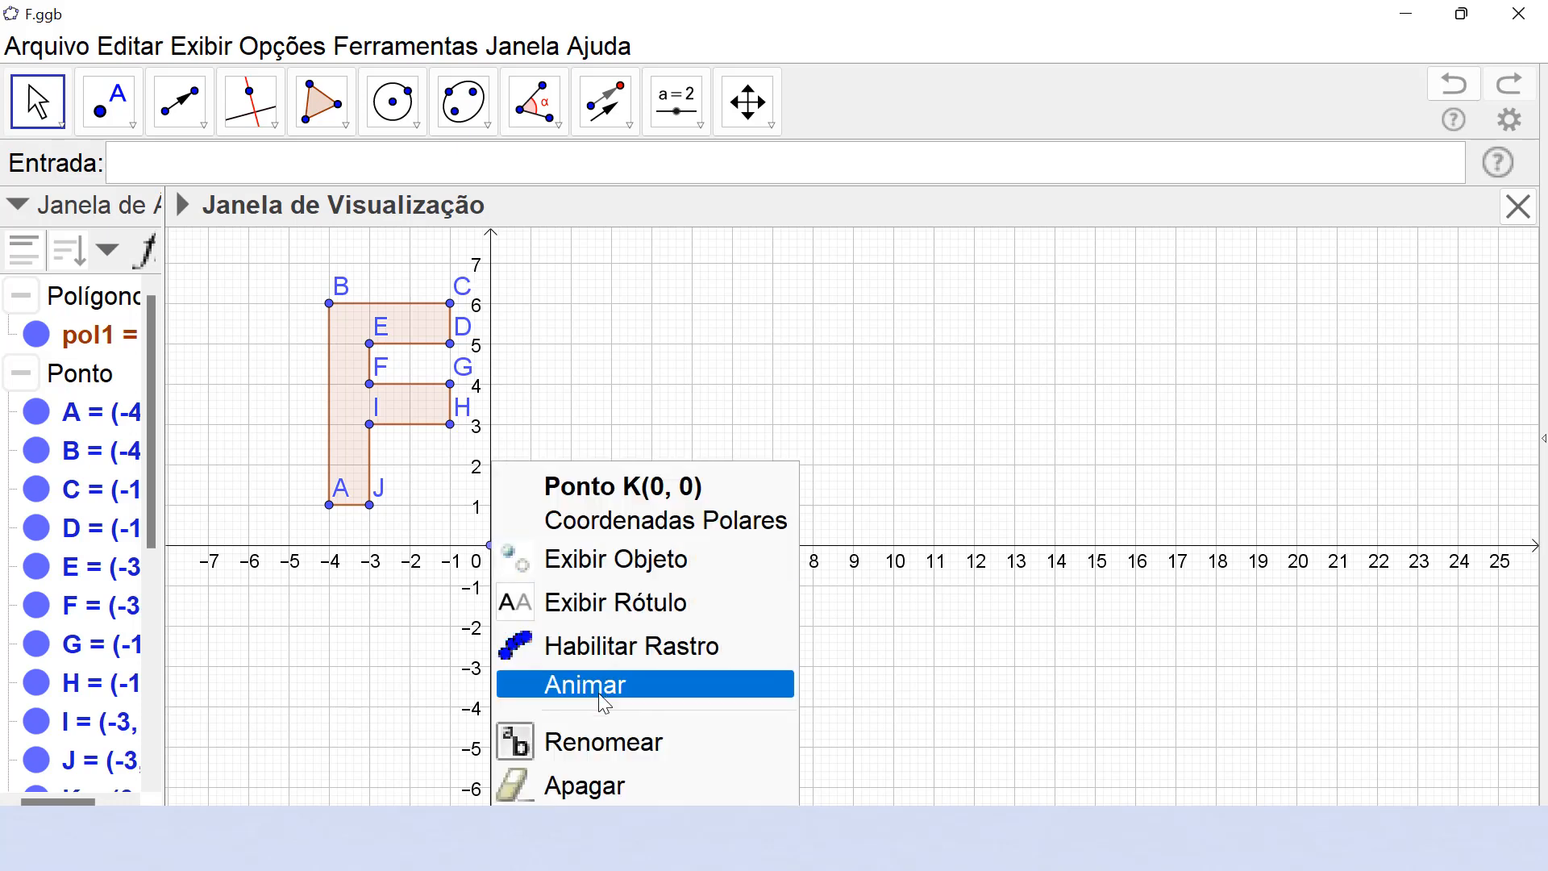
{"action": "left_click", "coordinate": [605, 740]}
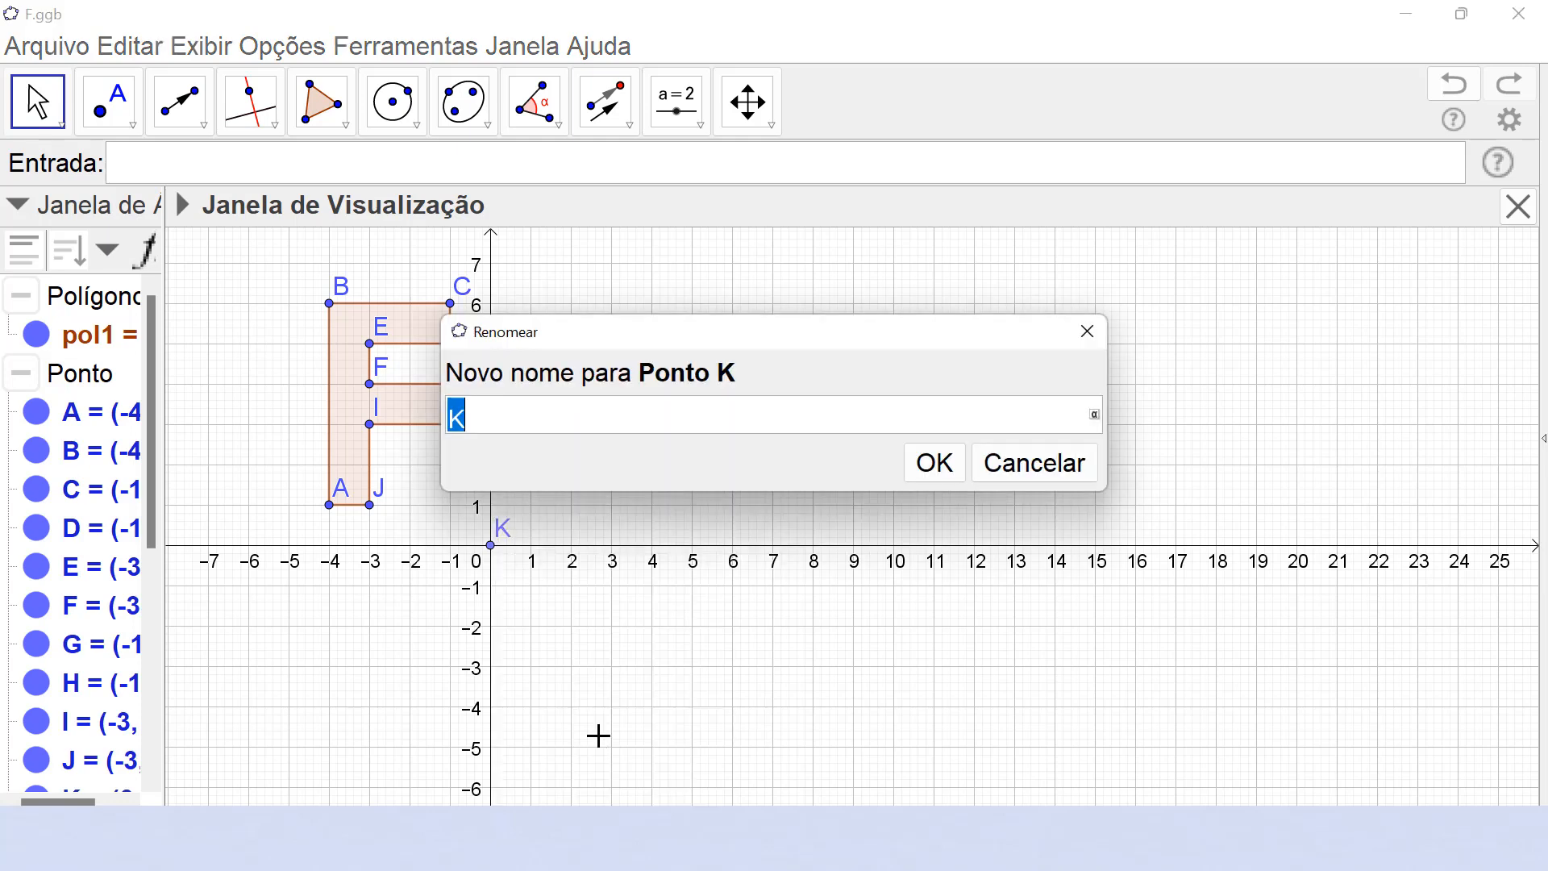
{"action": "type", "text": "O"}
{"action": "key", "text": "Return"}
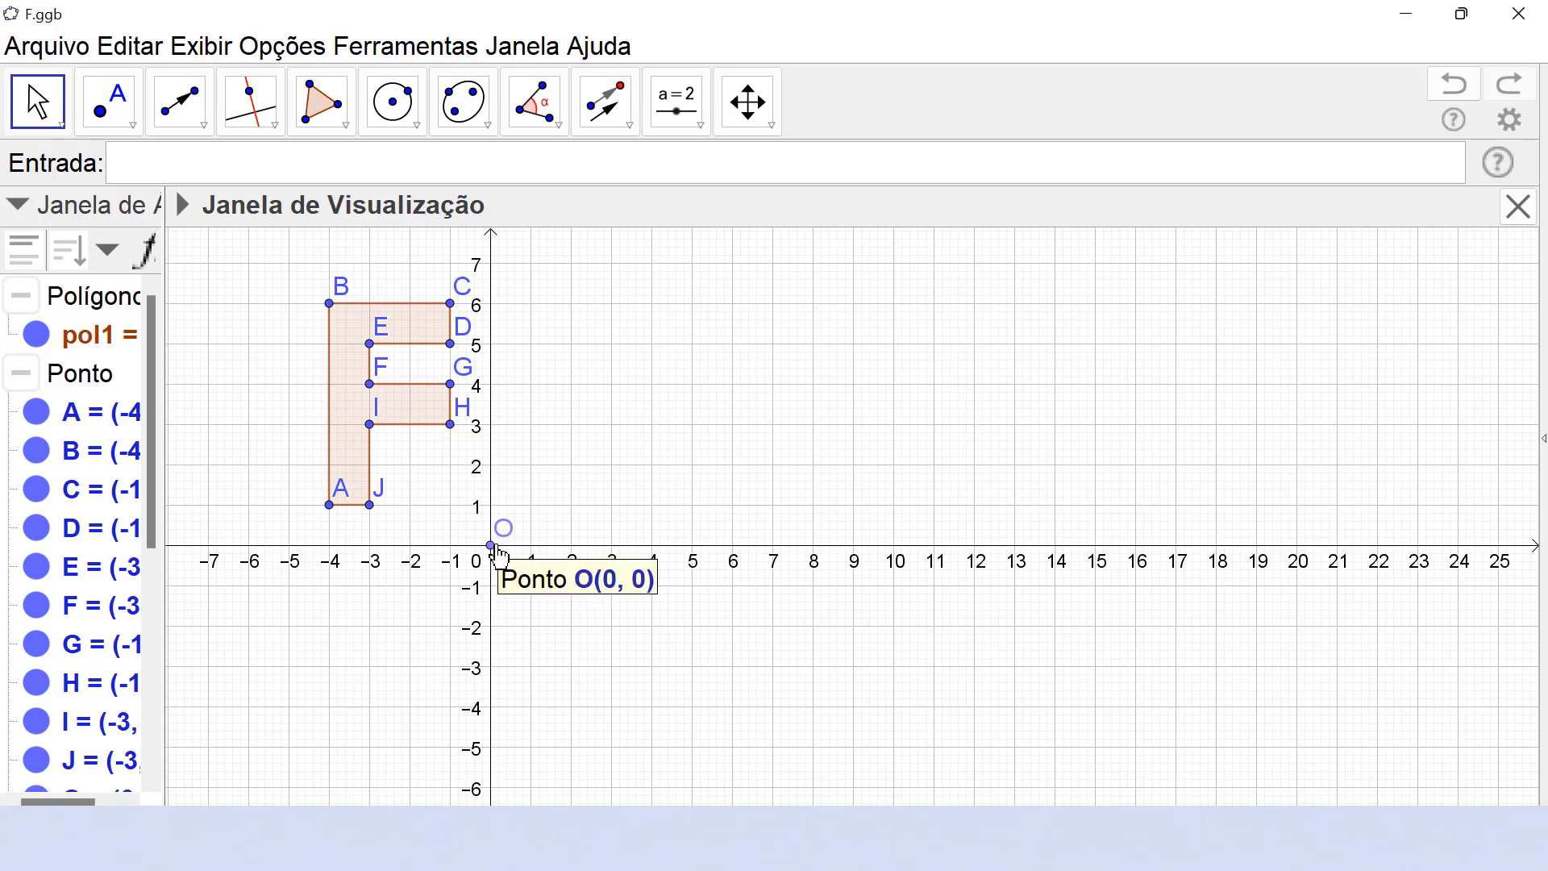
Step: Reflect the F-shaped polygon about point O at the origin
{"action": "left_click", "coordinate": [619, 121]}
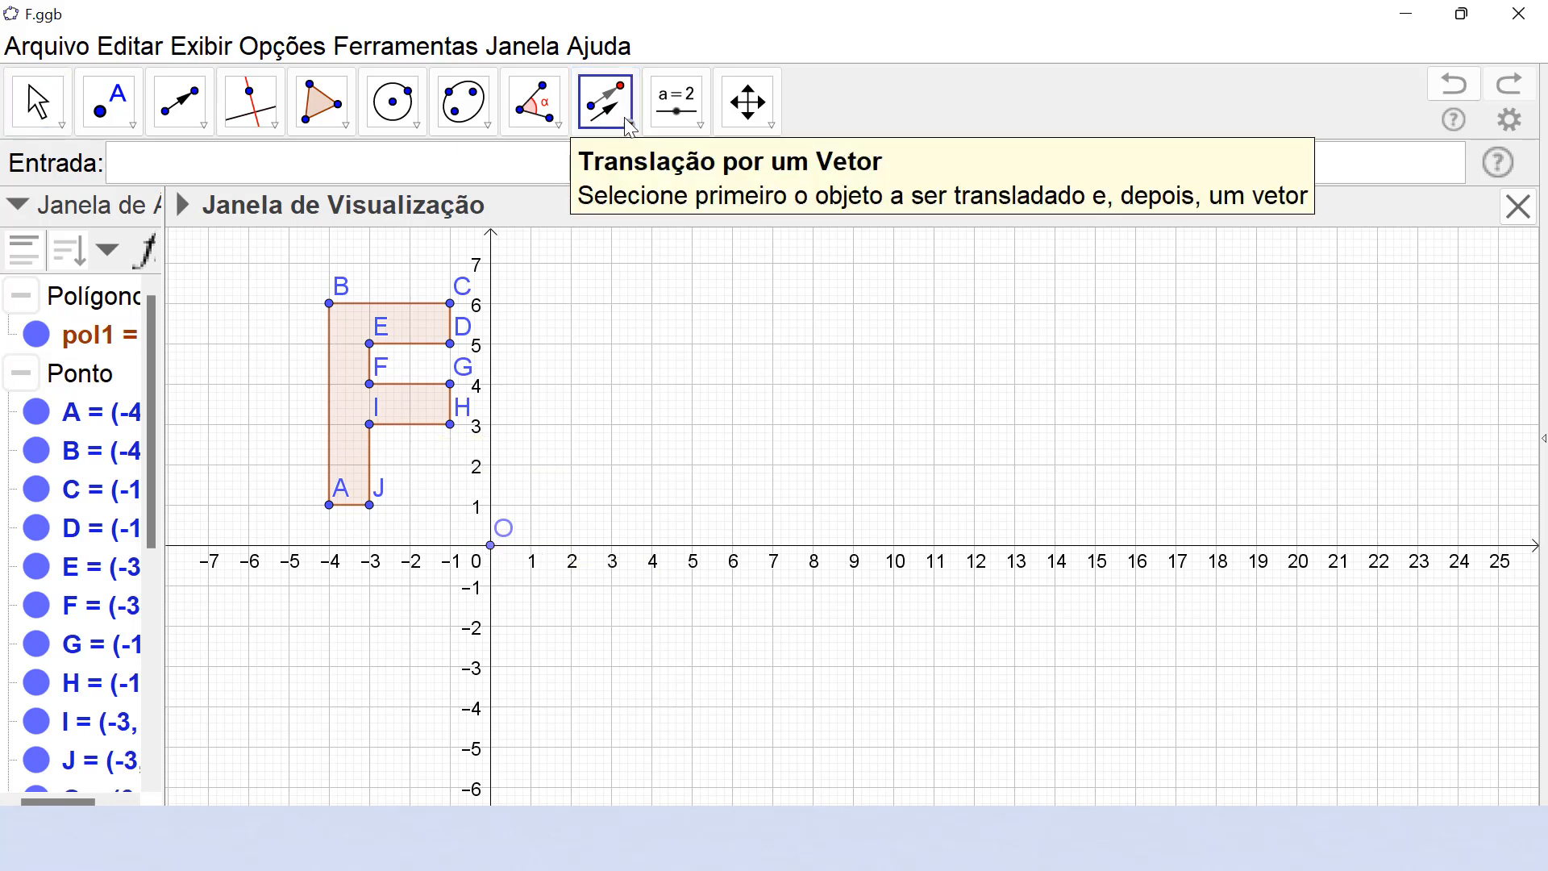
{"action": "left_click", "coordinate": [630, 127]}
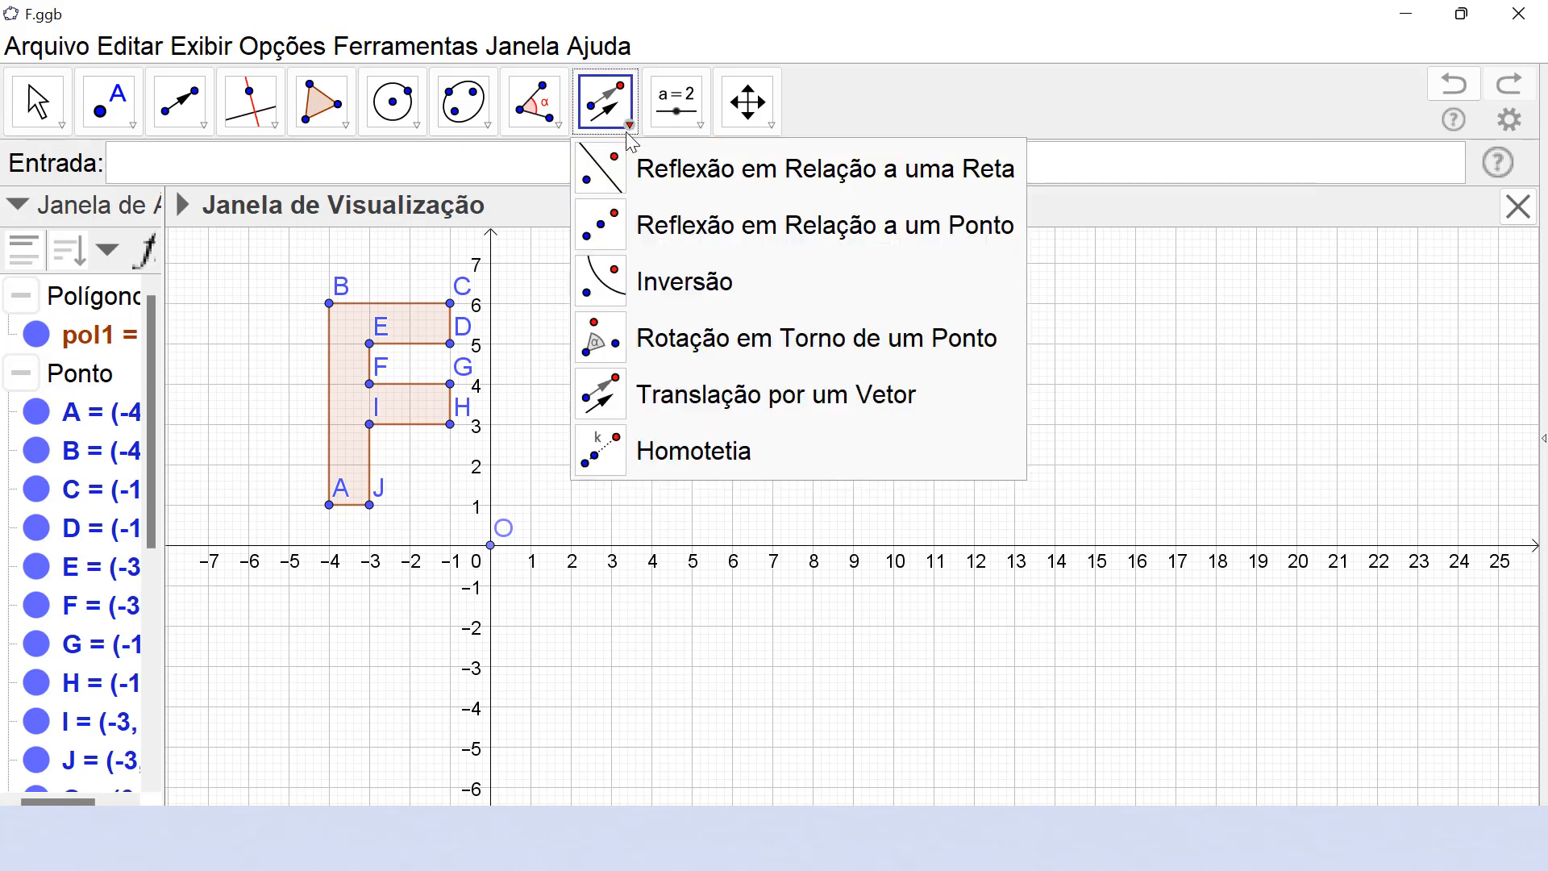
{"action": "left_click", "coordinate": [685, 235]}
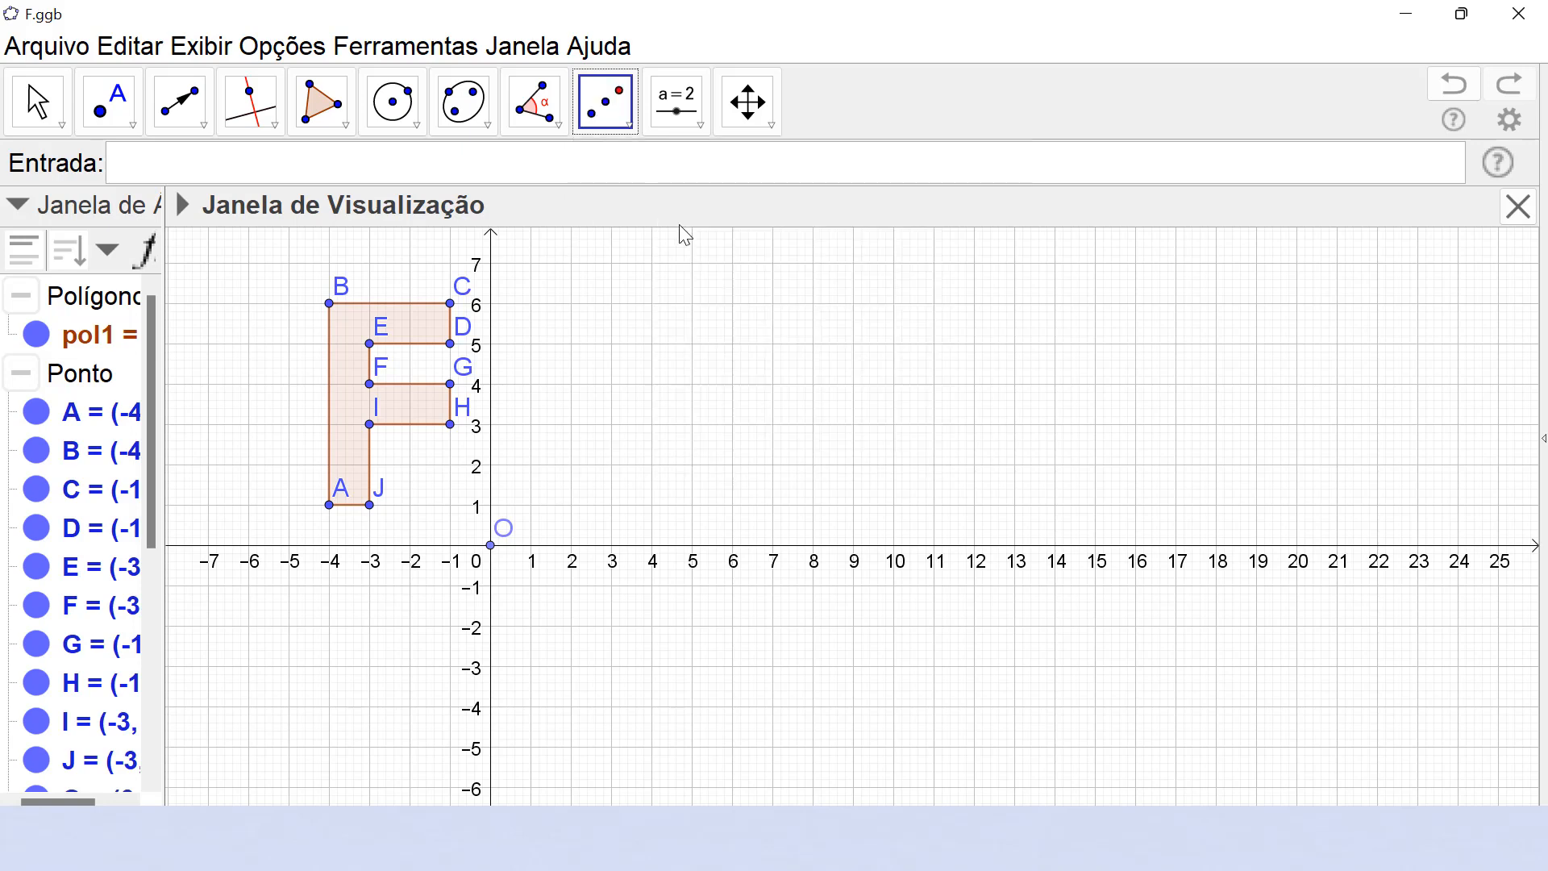
{"action": "left_click", "coordinate": [360, 413]}
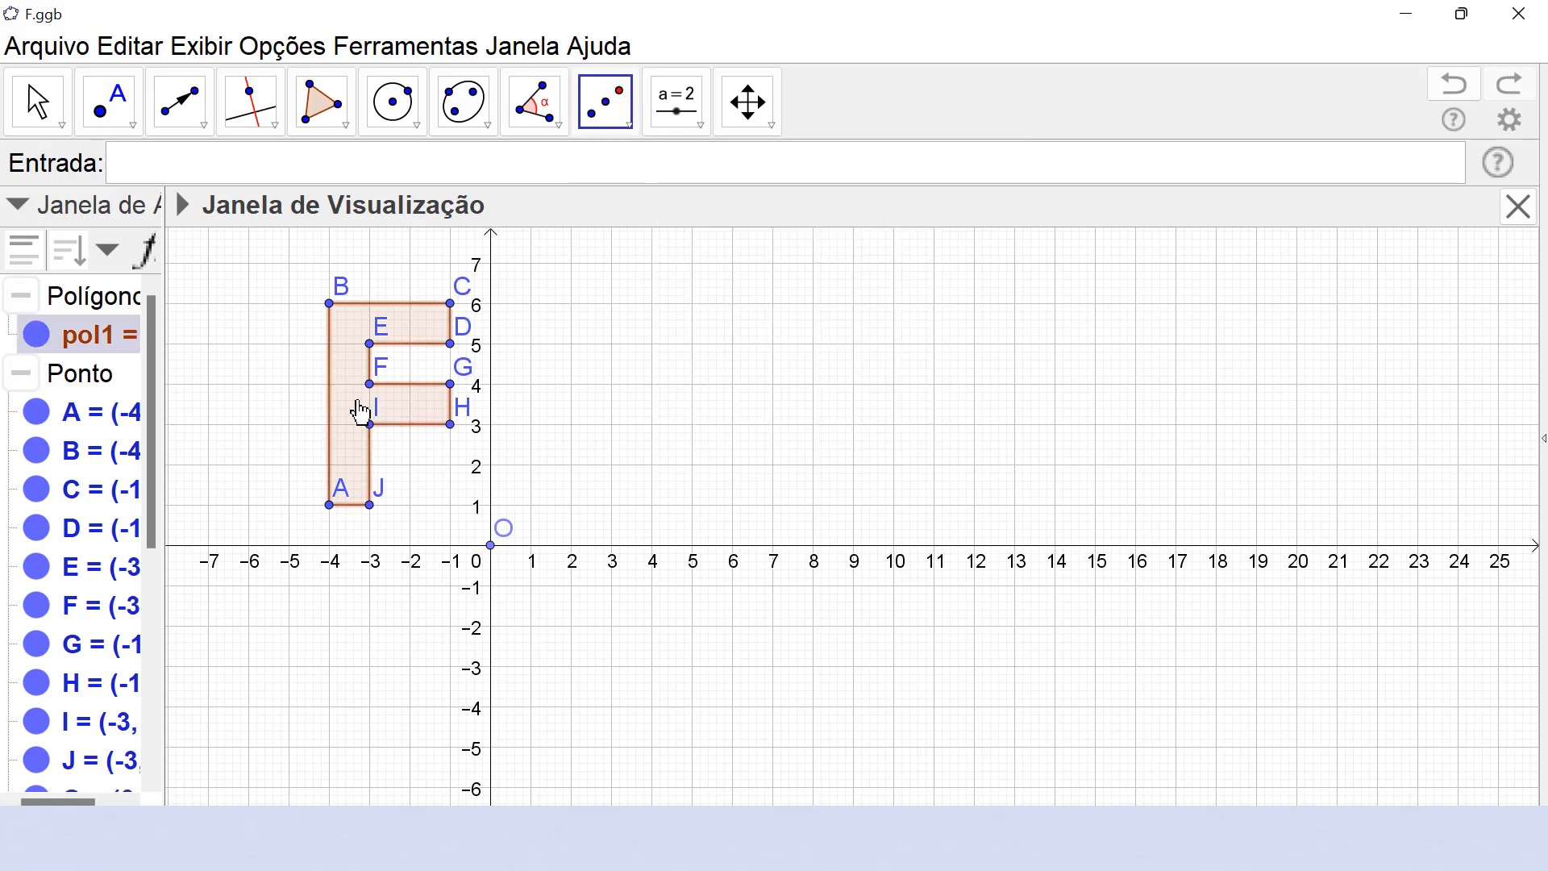
{"action": "left_click", "coordinate": [491, 545]}
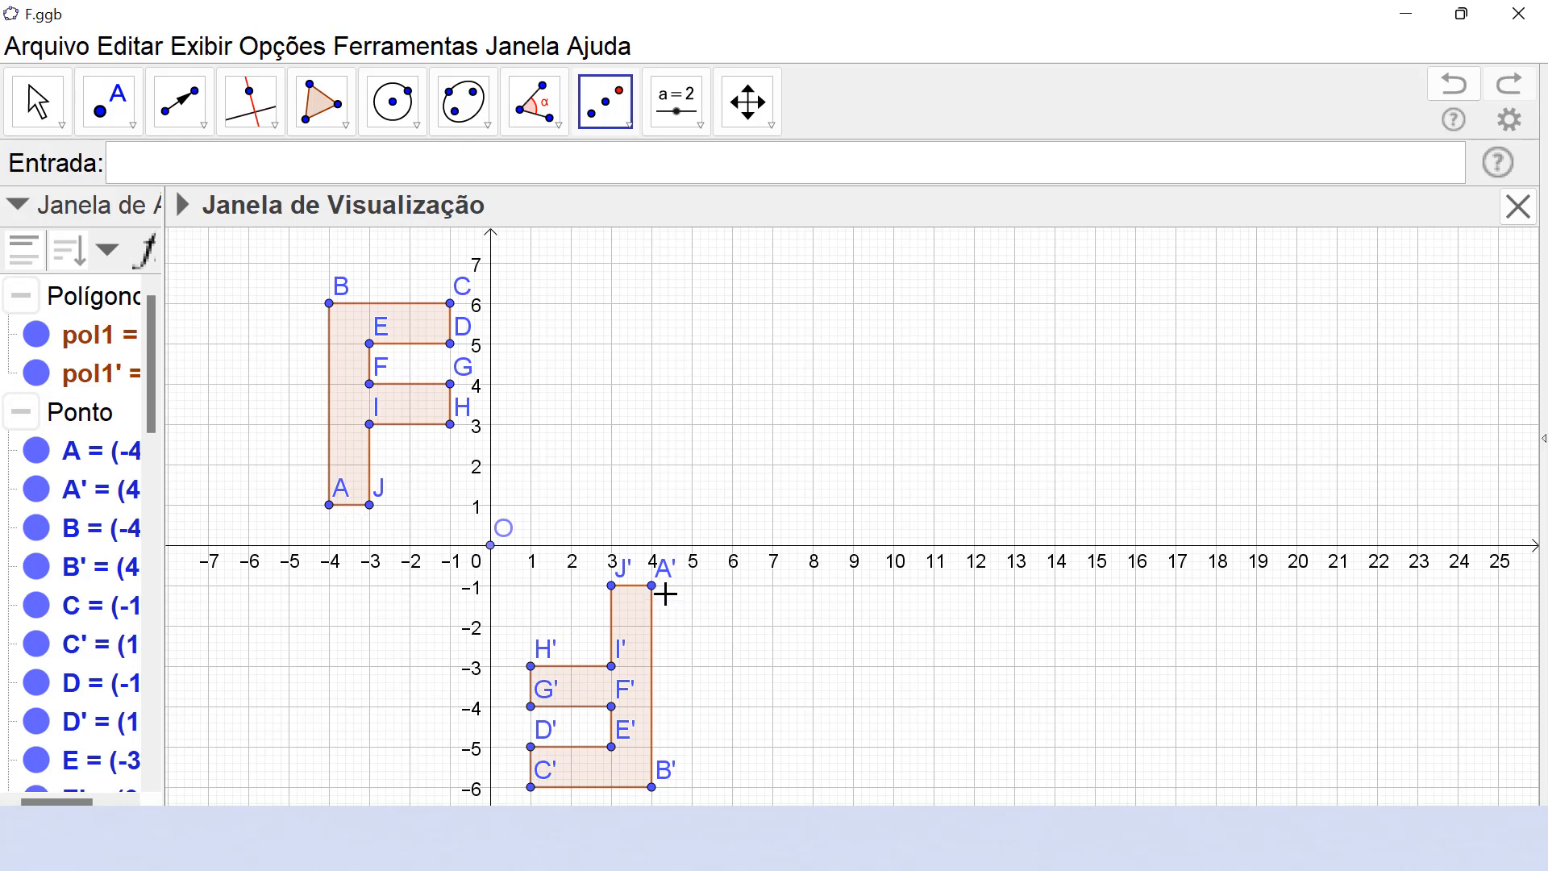
Step: Draw a line through vertex A and point O, and a second line through vertex I and O
{"action": "left_click", "coordinate": [206, 129]}
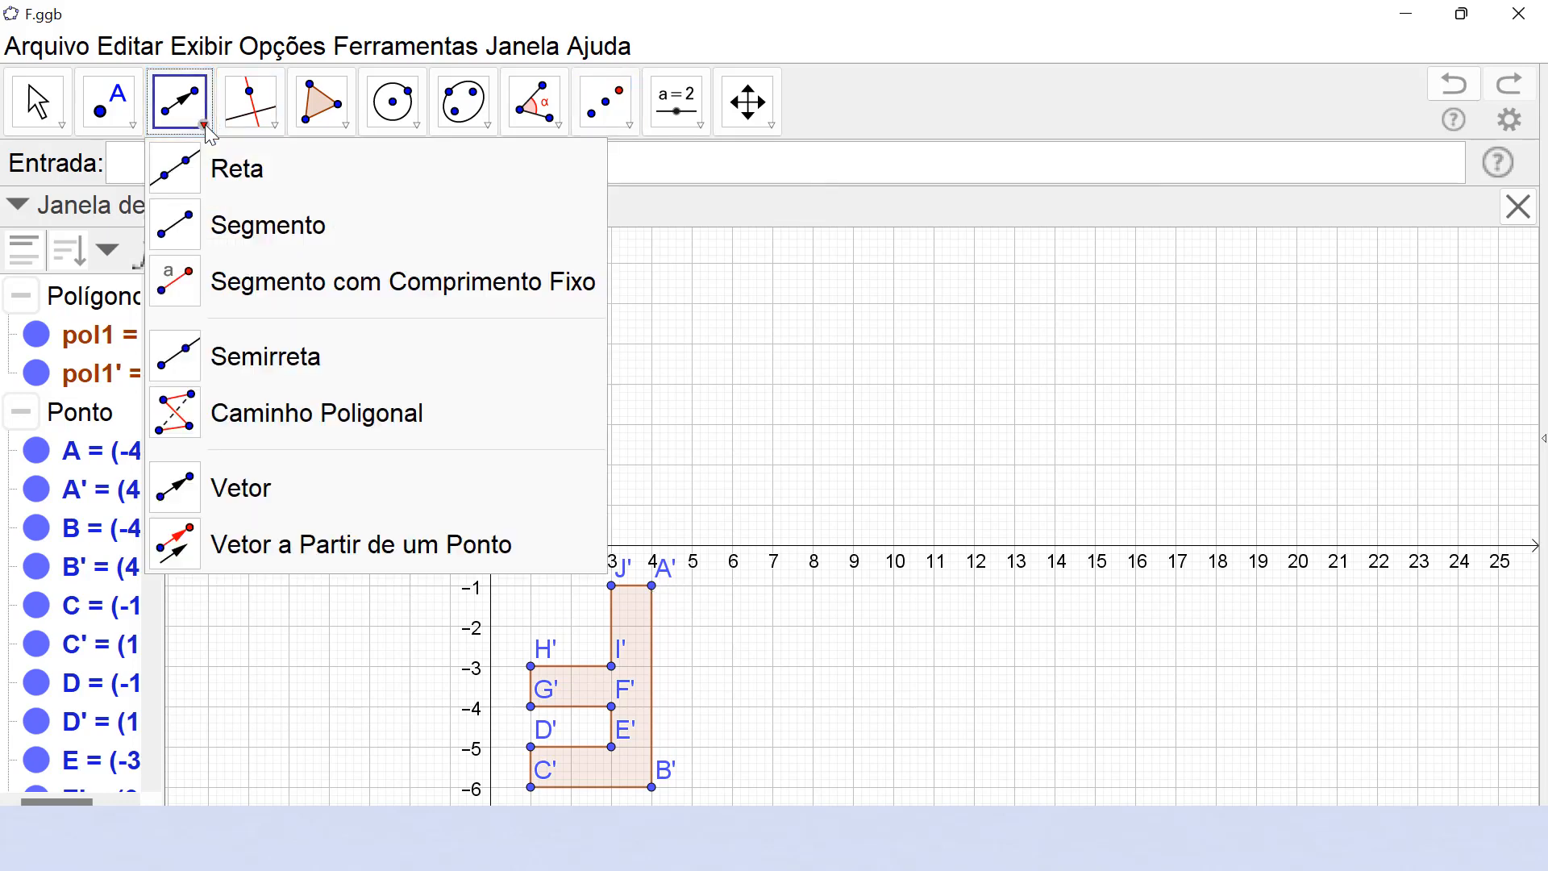
{"action": "left_click", "coordinate": [165, 173]}
{"action": "left_click", "coordinate": [329, 505]}
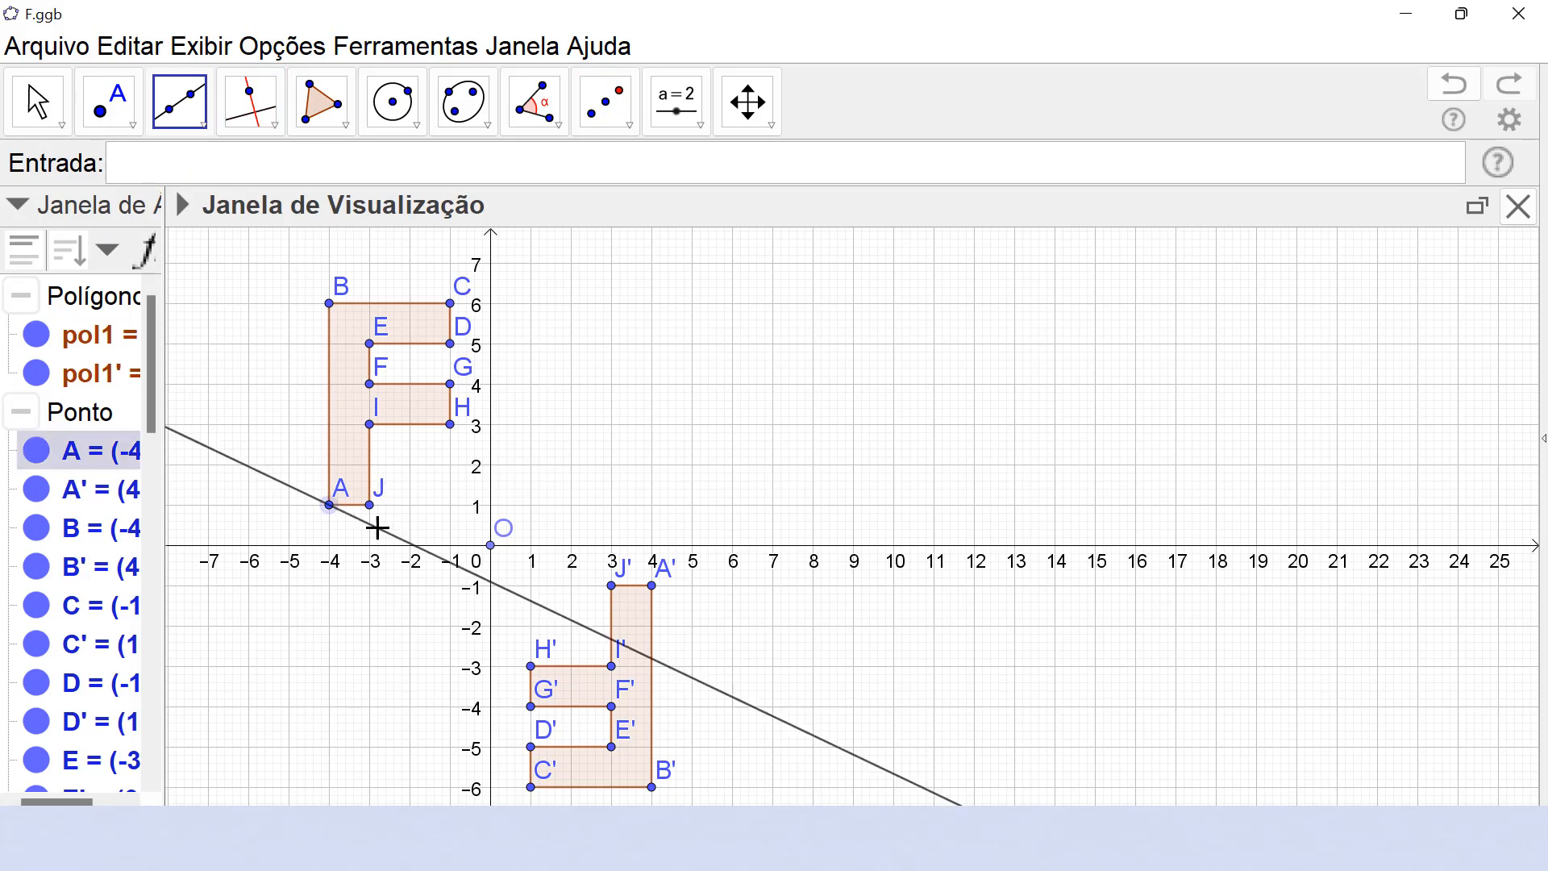
{"action": "left_click", "coordinate": [490, 545]}
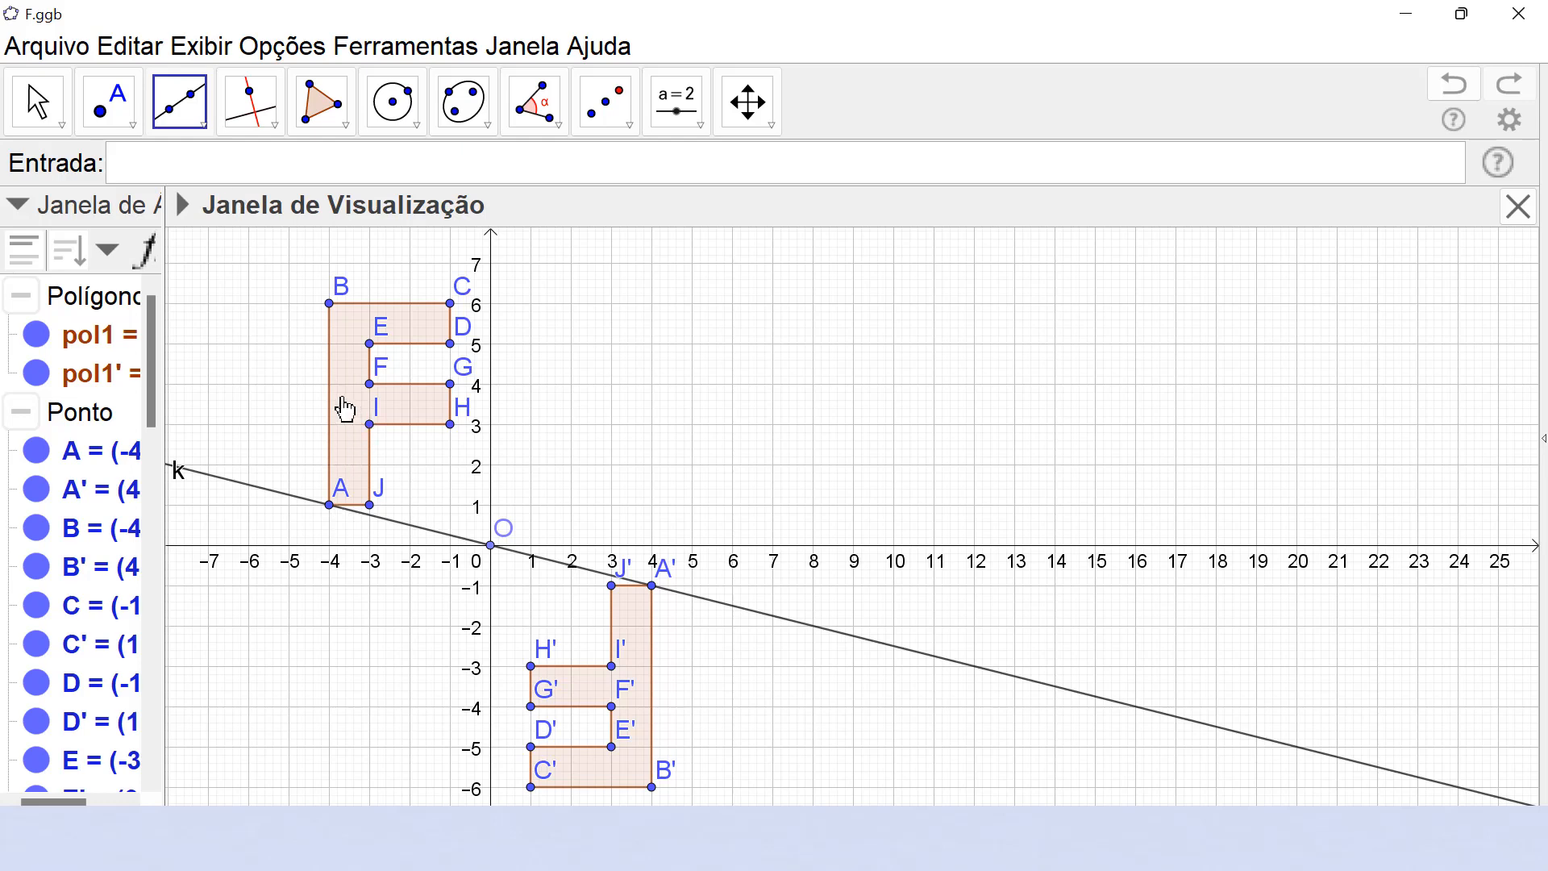
{"action": "left_click", "coordinate": [371, 425]}
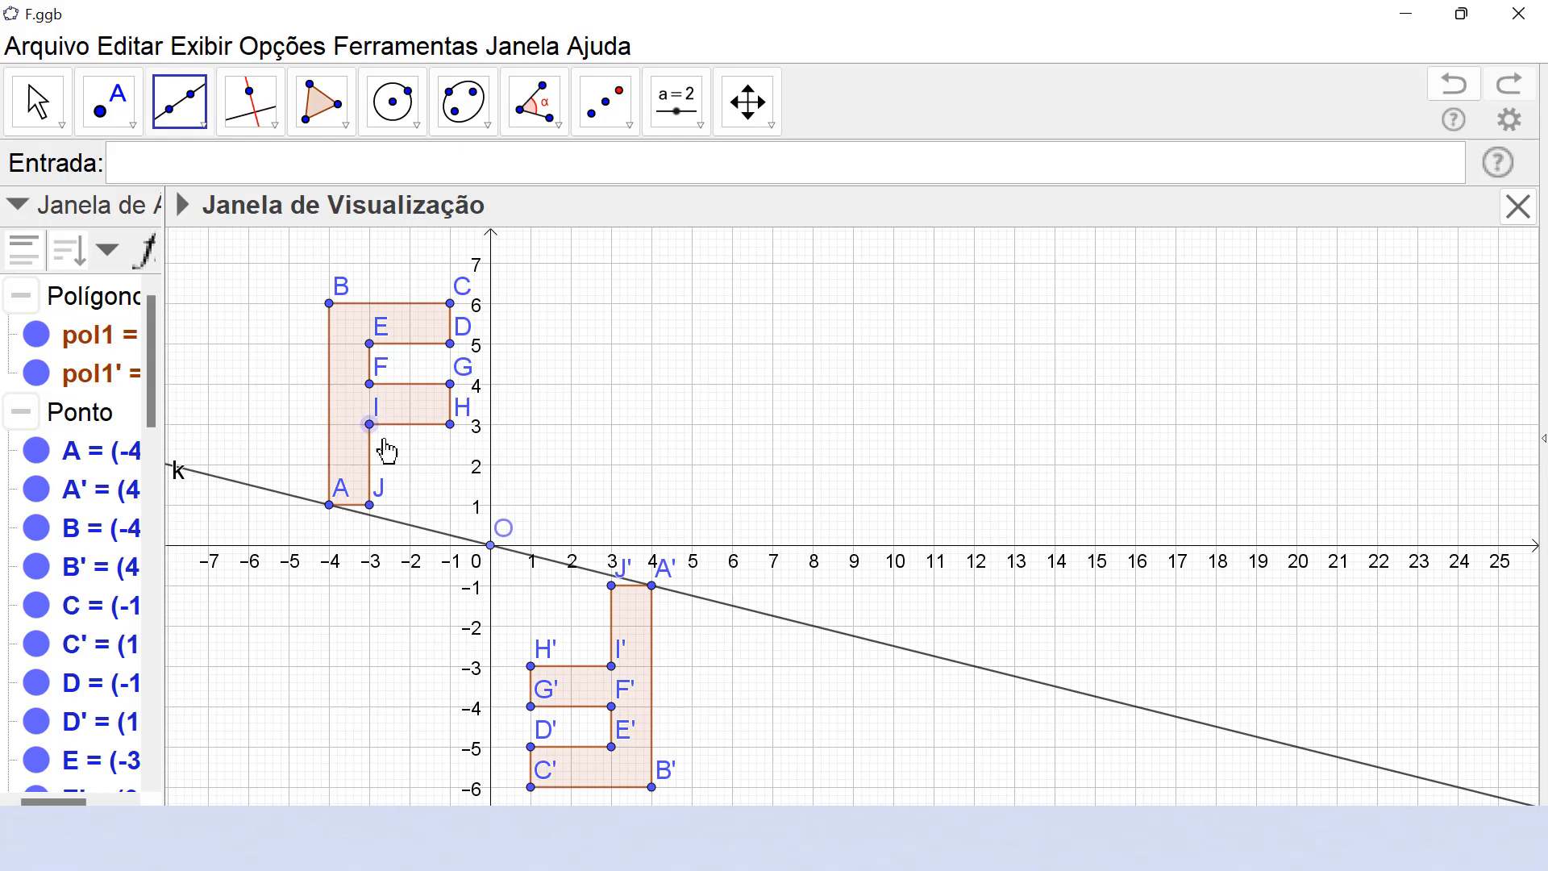
{"action": "left_click", "coordinate": [492, 548]}
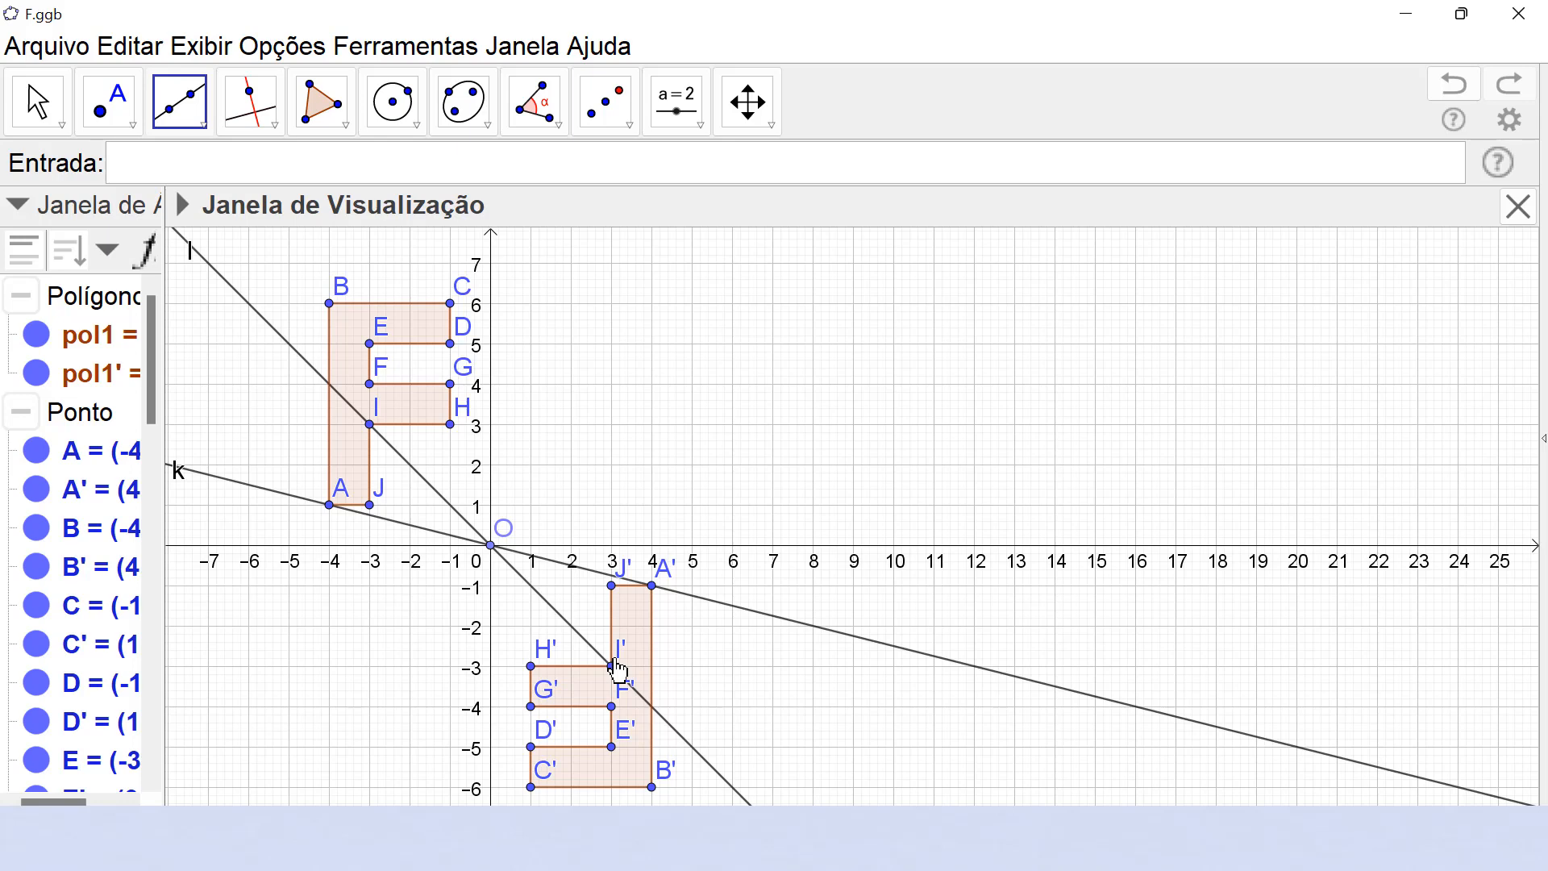
{"action": "key", "text": "Escape"}
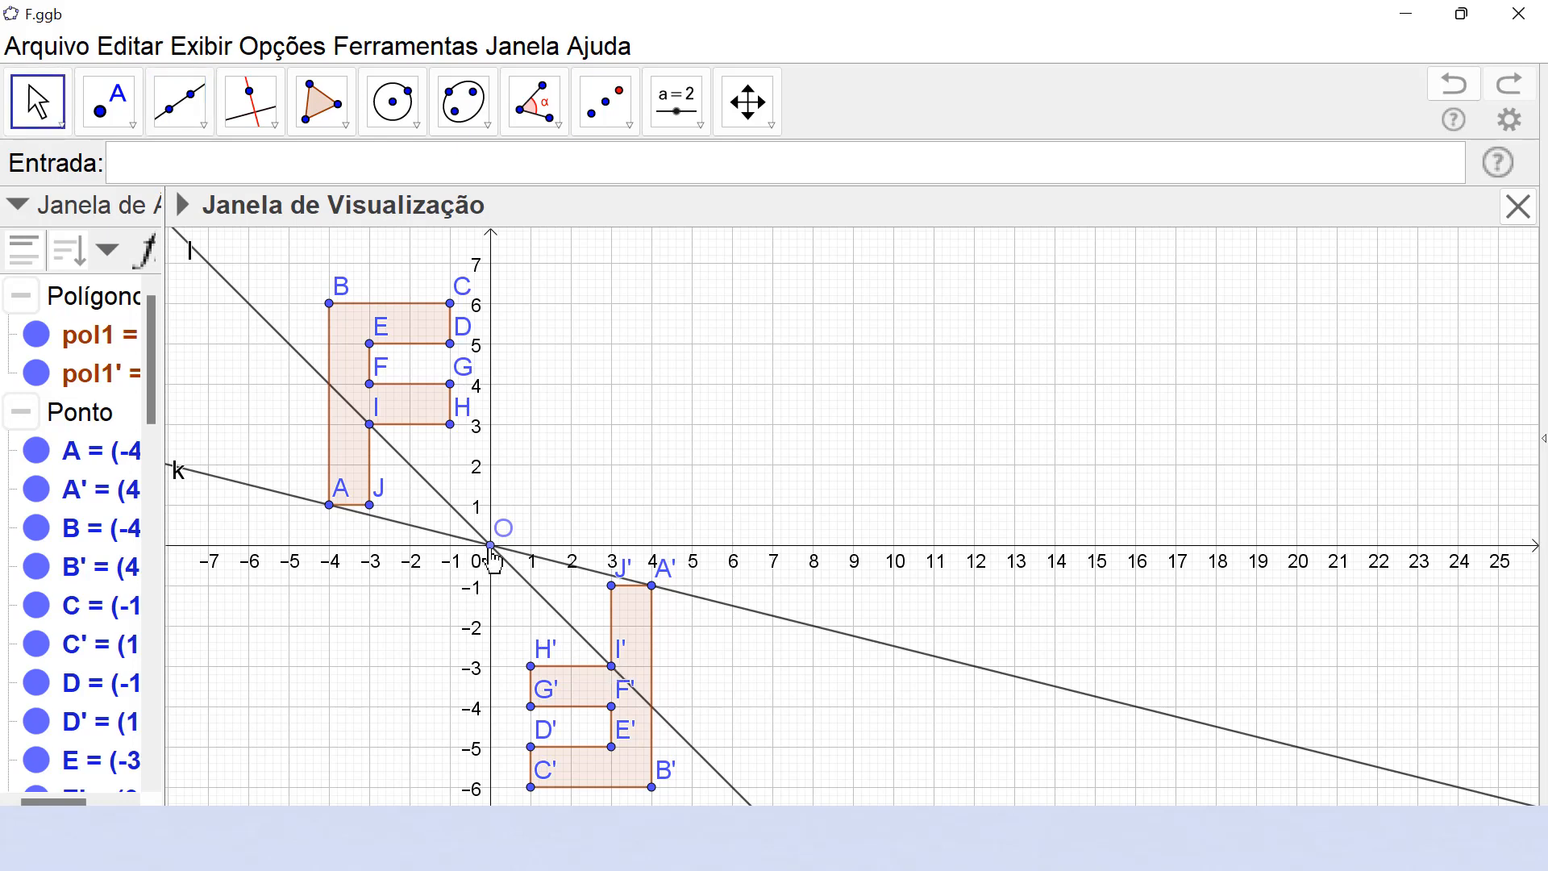
Step: Move point O along the x-axis to about (1.6, 0), detach it, and move it freely to about (-3.5, 1) and (2.8, 3.8)
{"action": "left_click_drag", "start_coordinate": [495, 555], "coordinate": [558, 551]}
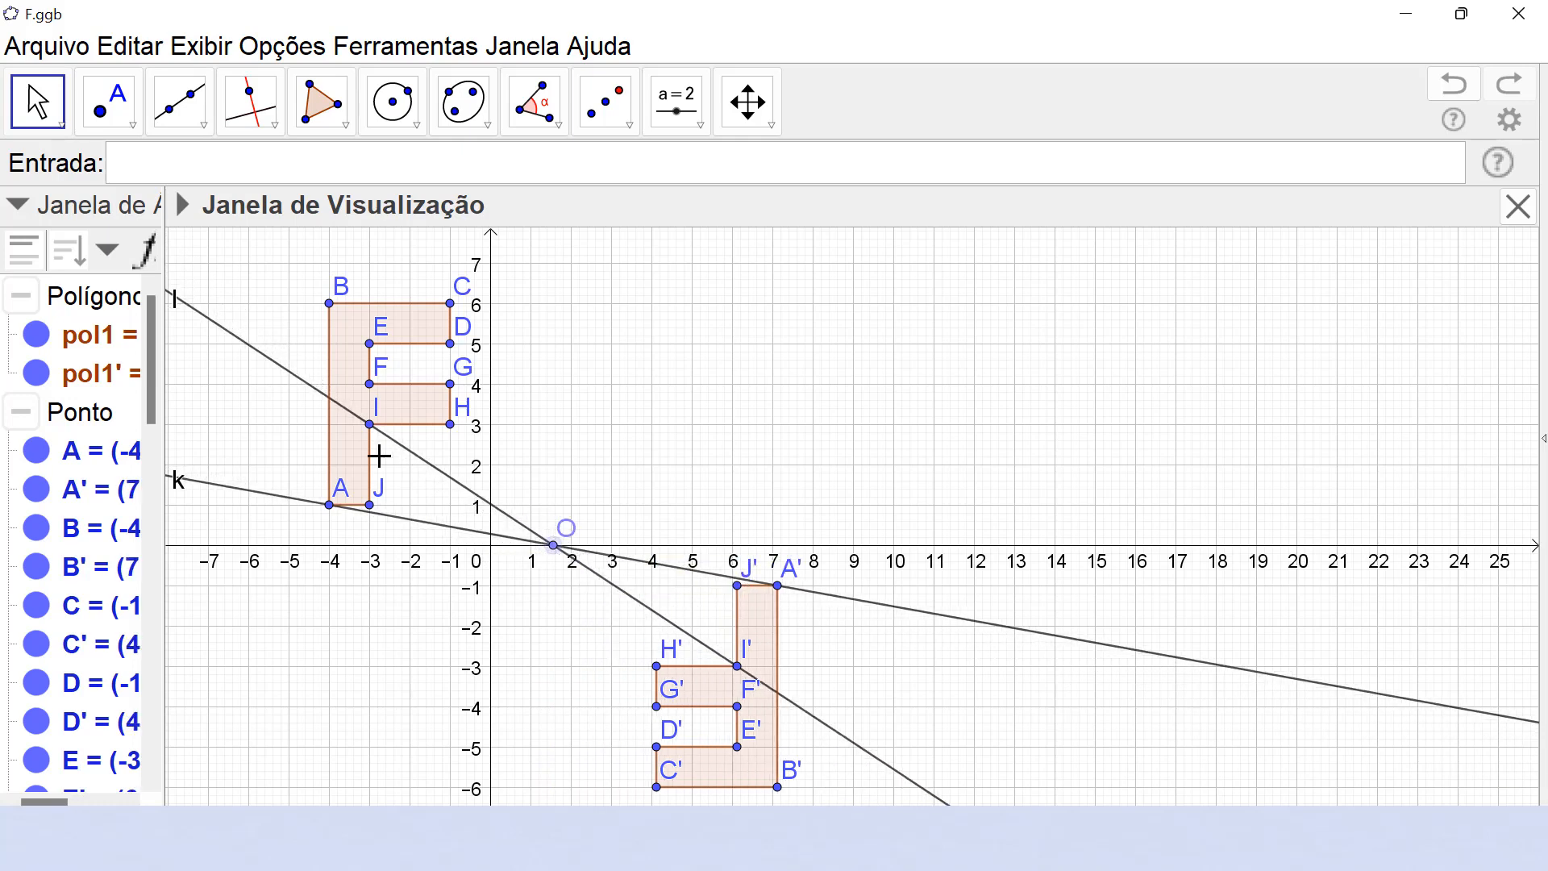
{"action": "left_click", "coordinate": [133, 127]}
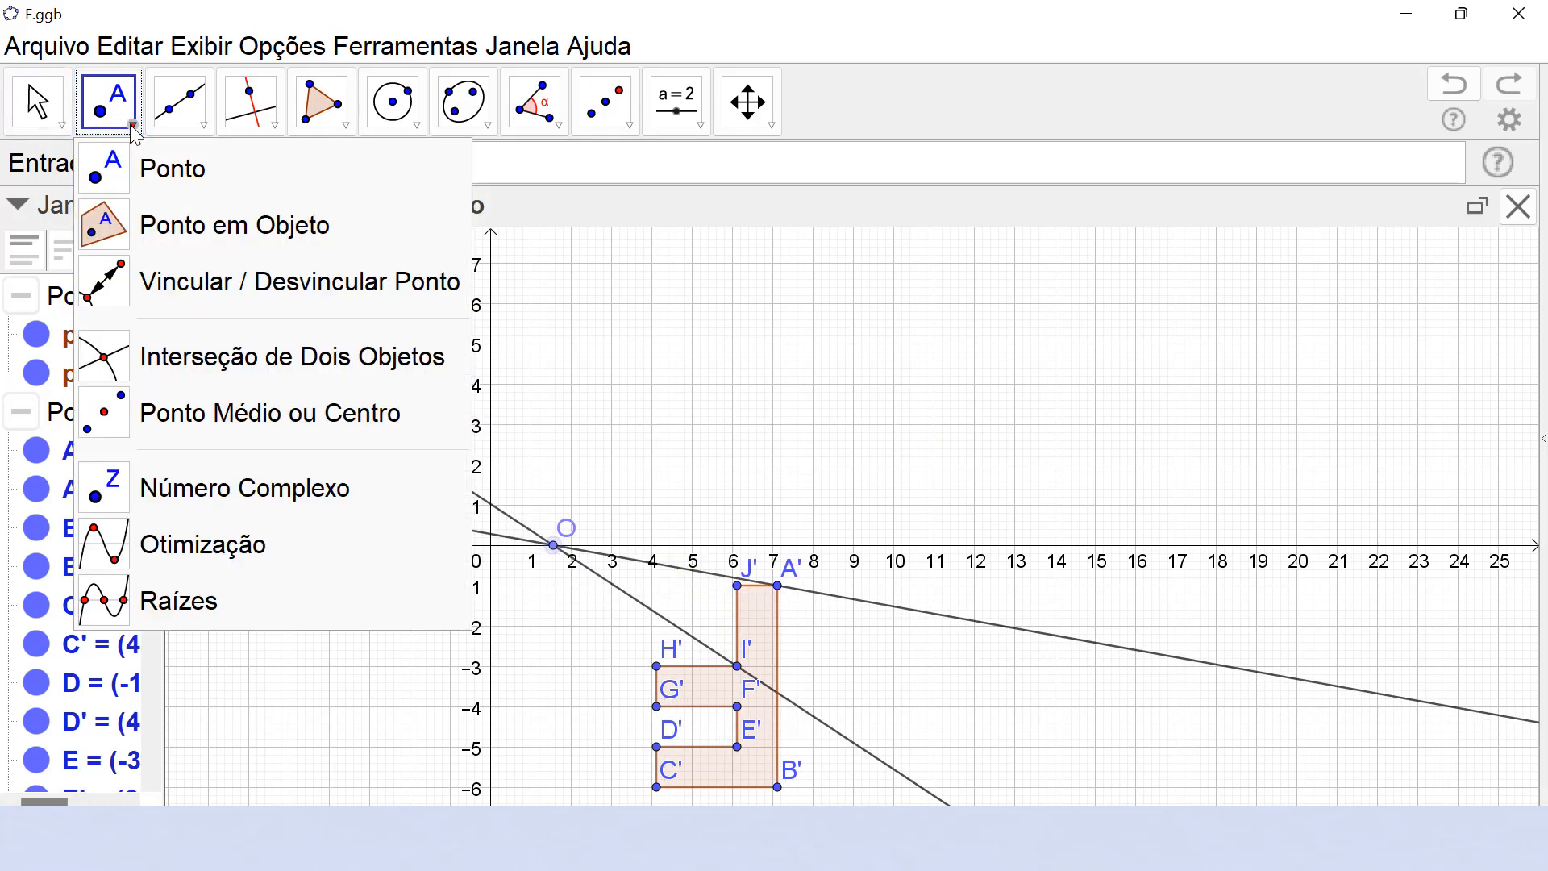
{"action": "left_click", "coordinate": [179, 282]}
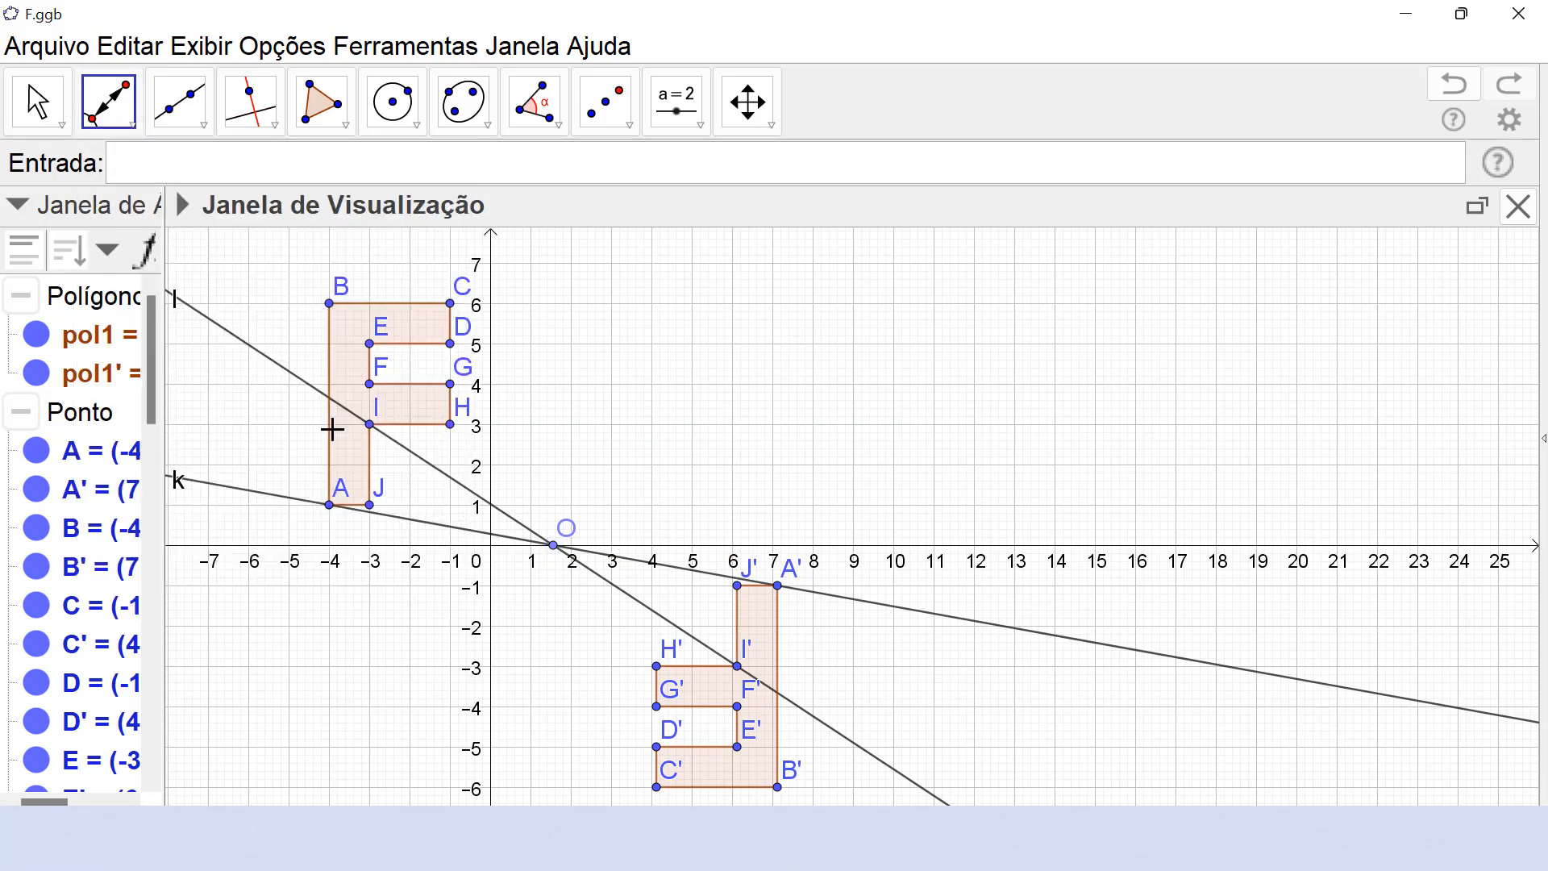
{"action": "left_click_drag", "start_coordinate": [563, 554], "coordinate": [355, 520]}
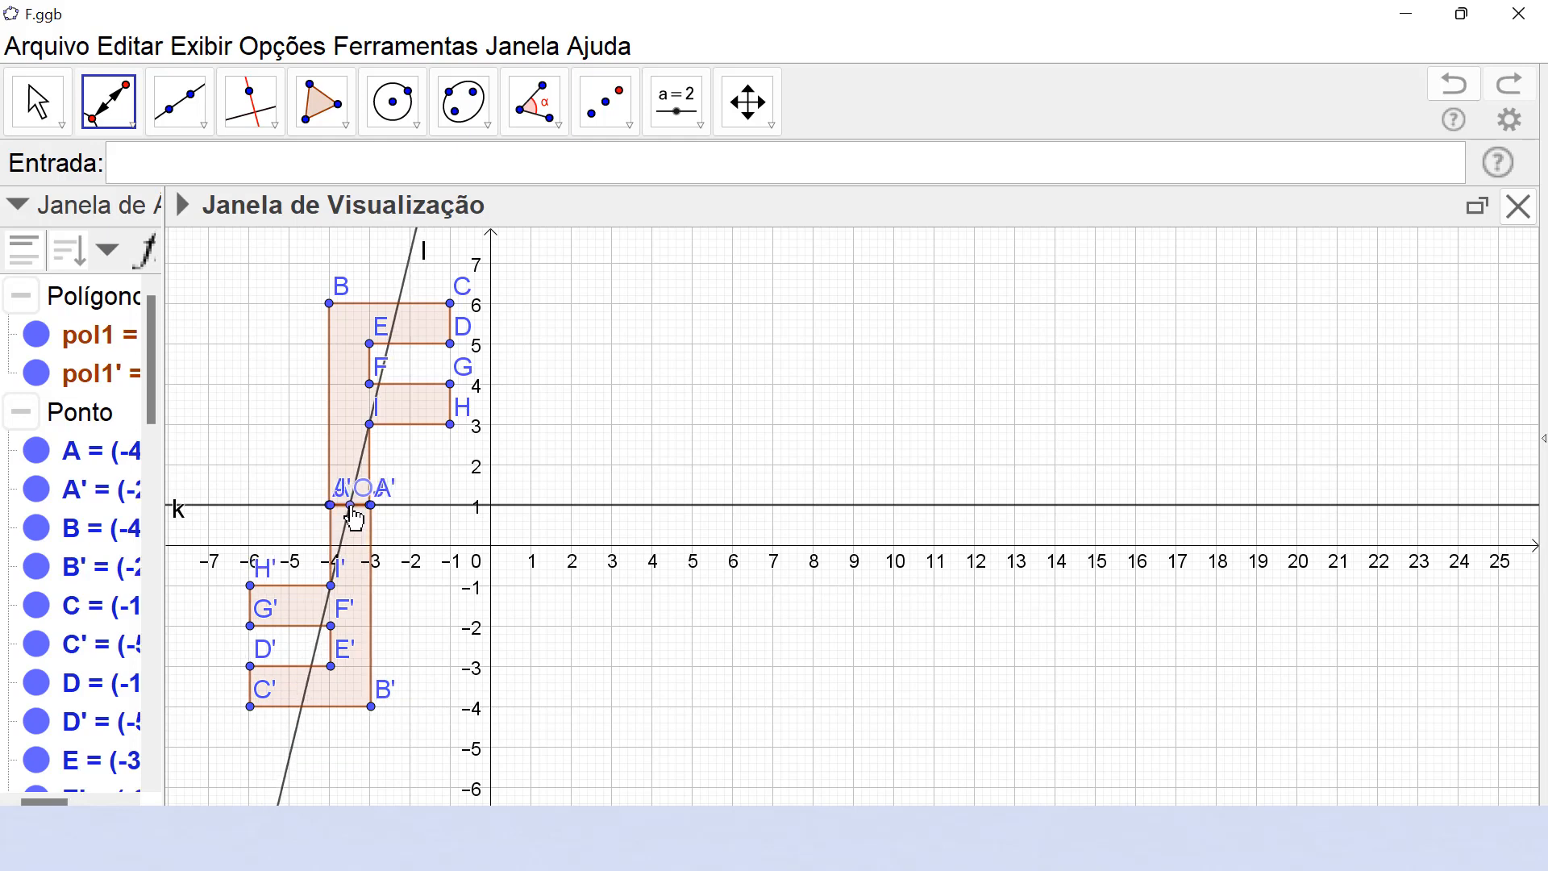
{"action": "left_click_drag", "start_coordinate": [355, 520], "coordinate": [608, 405]}
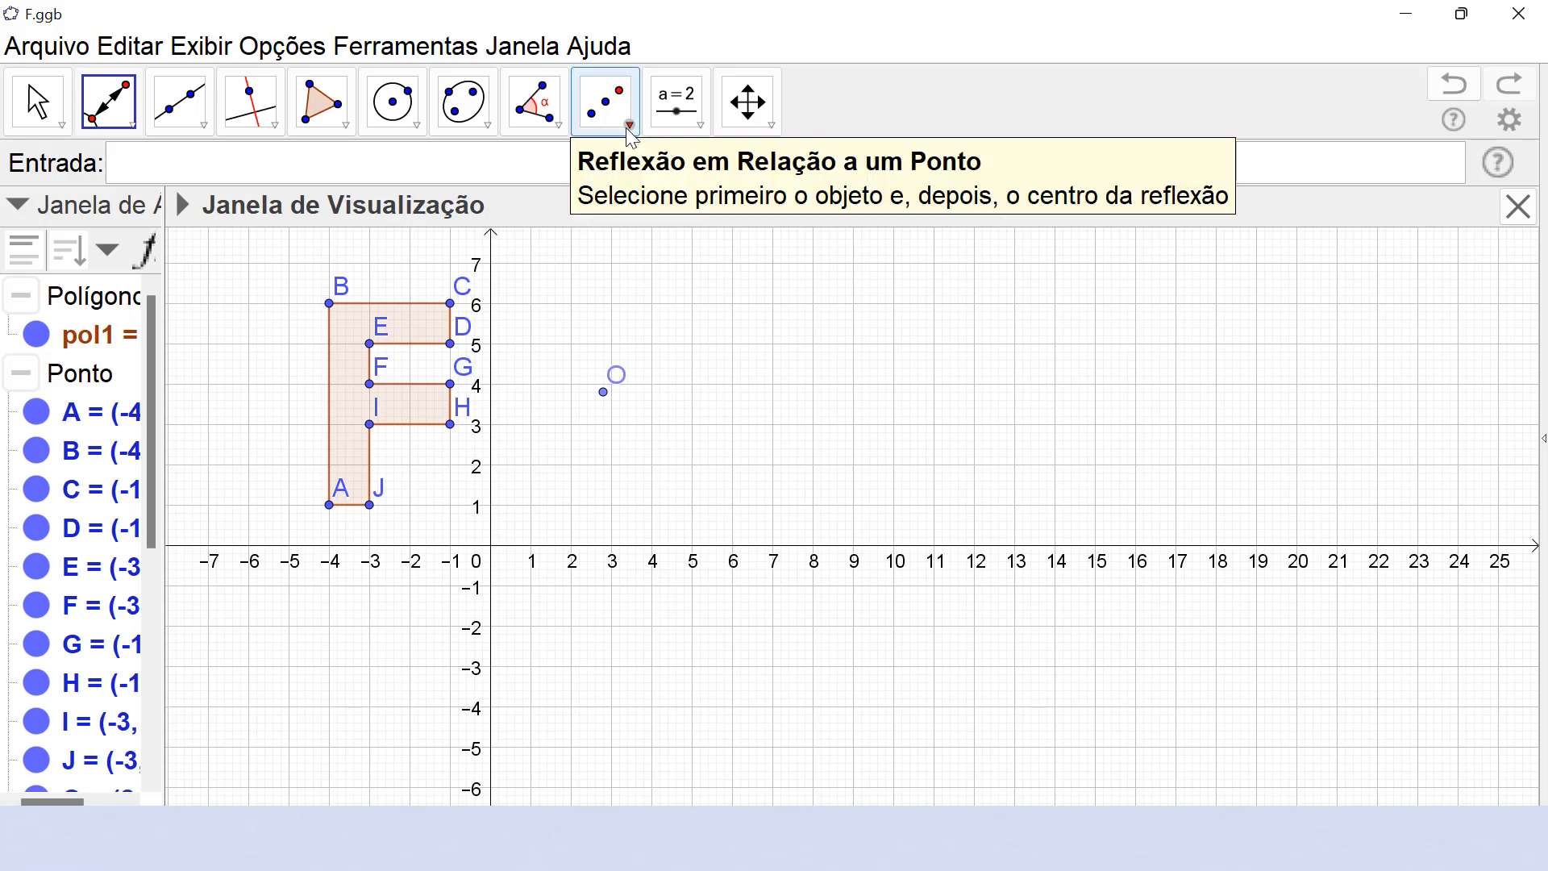
Step: Reflect the original F polygon about the y-axis, and reflect it again about the x-axis
{"action": "left_click", "coordinate": [630, 127]}
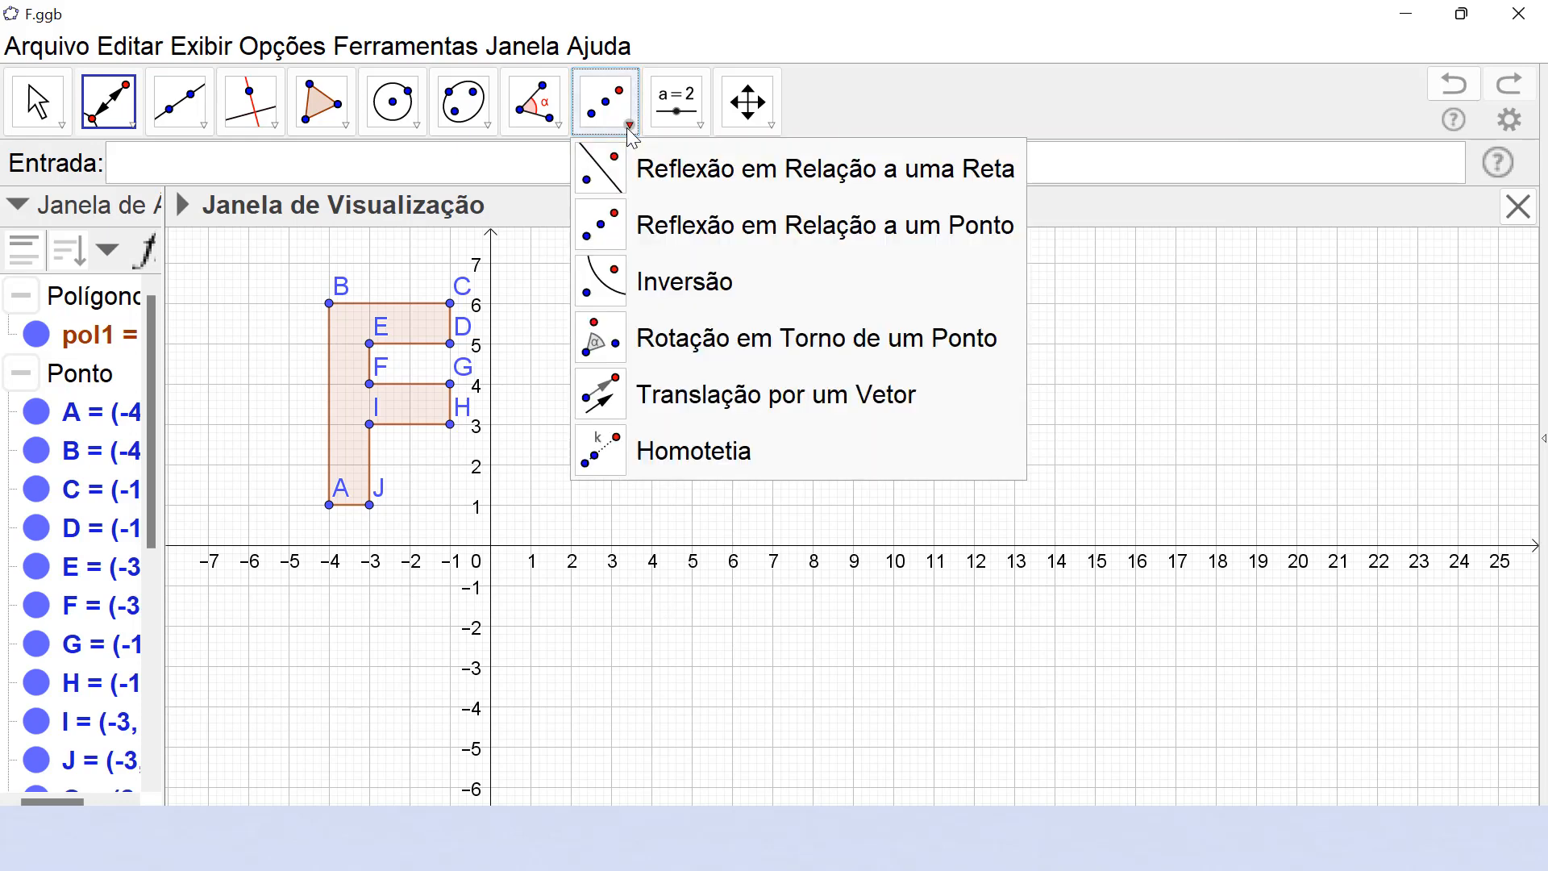
{"action": "left_click", "coordinate": [691, 171]}
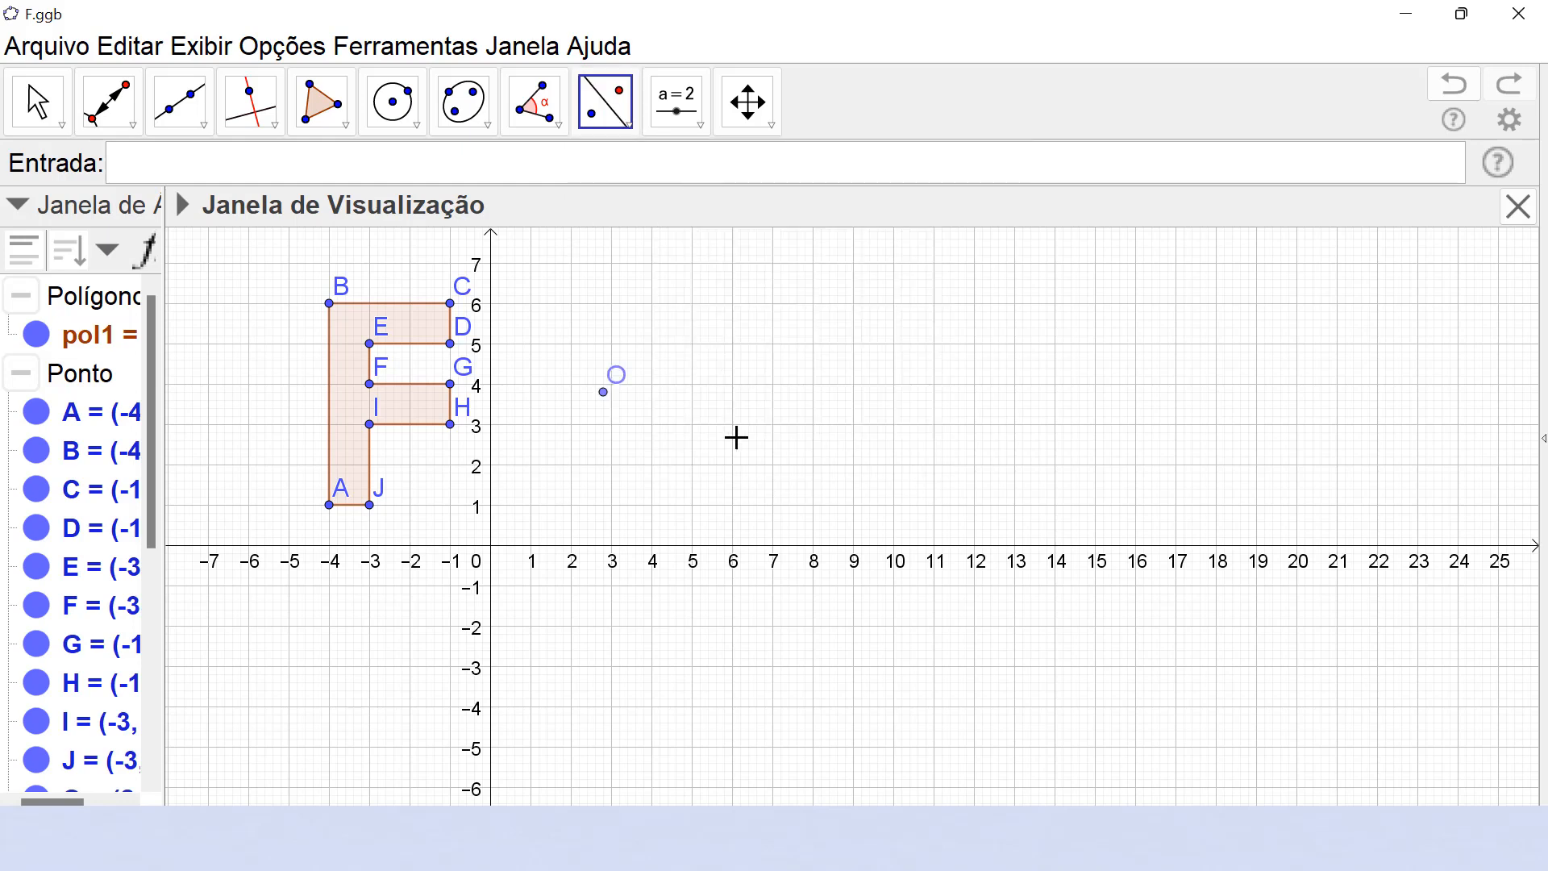
{"action": "left_click", "coordinate": [357, 413]}
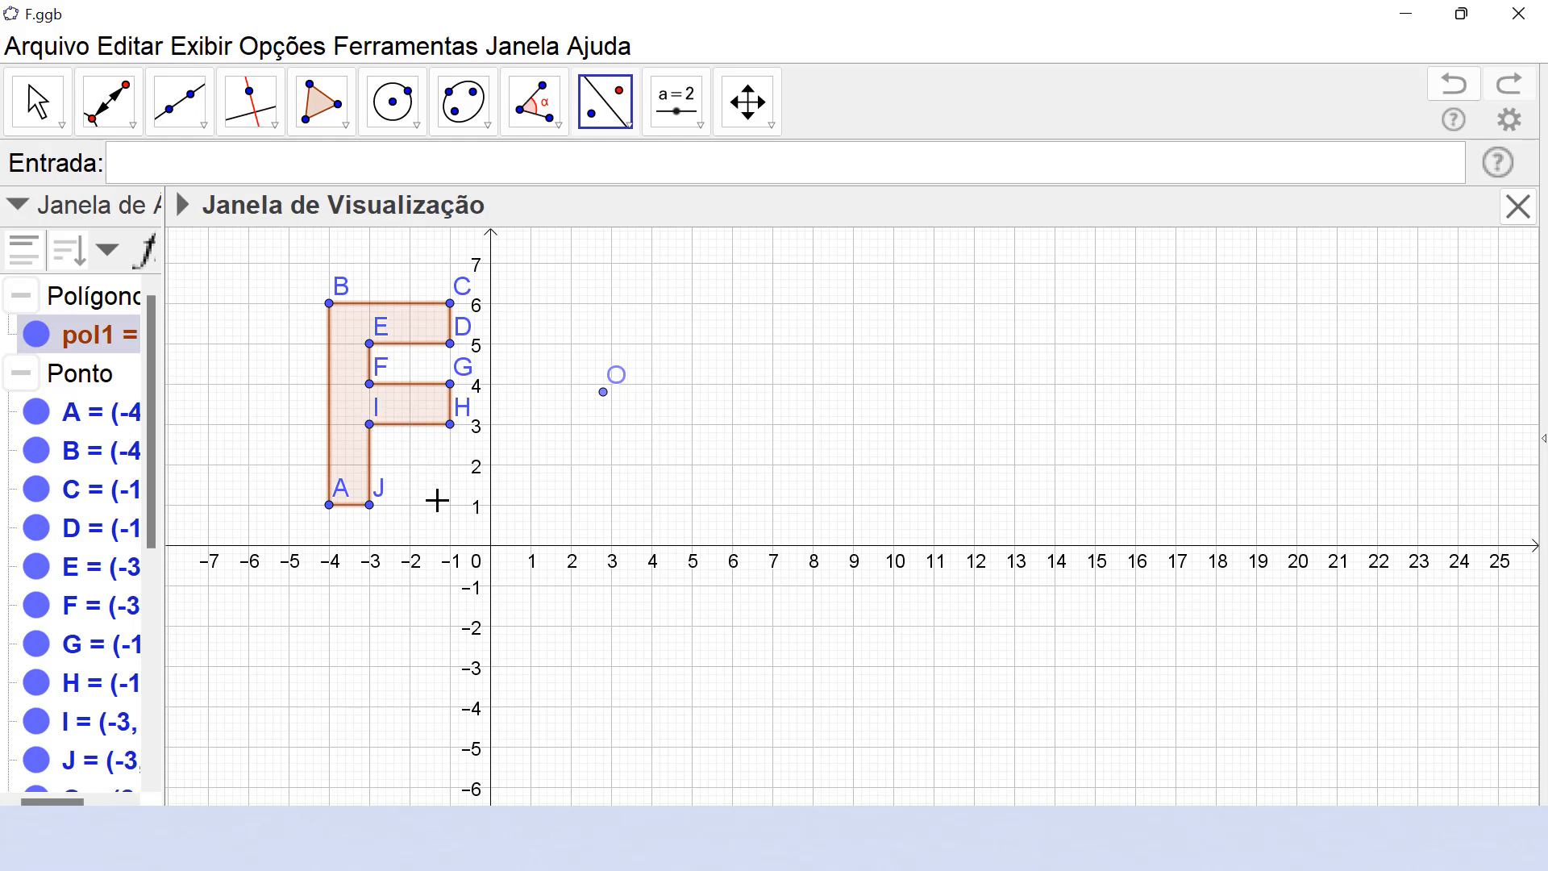
{"action": "left_click", "coordinate": [492, 403]}
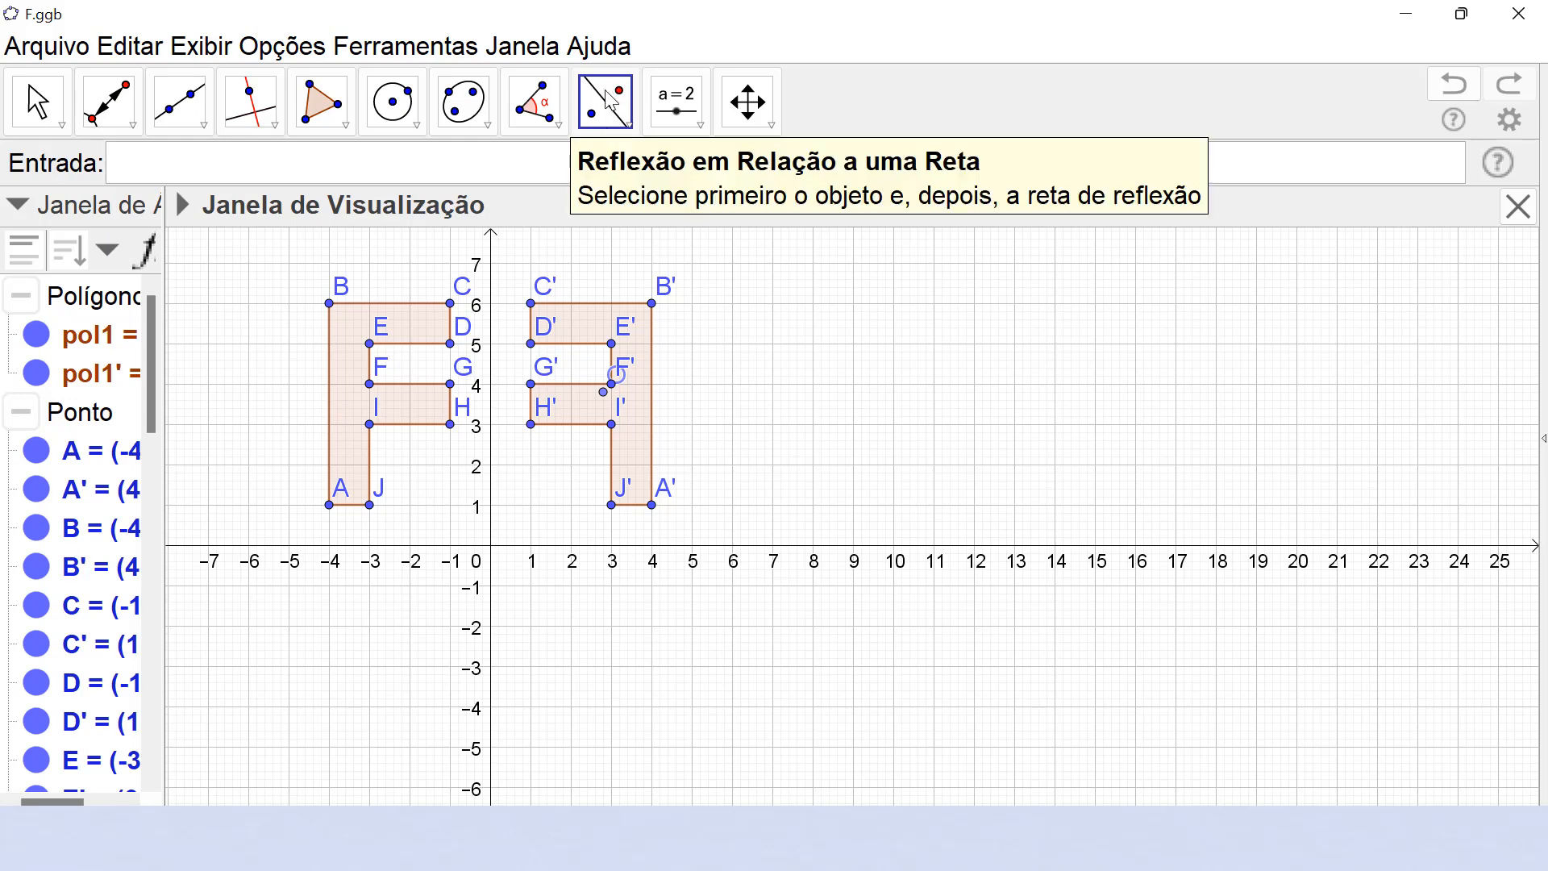
{"action": "left_click", "coordinate": [352, 431]}
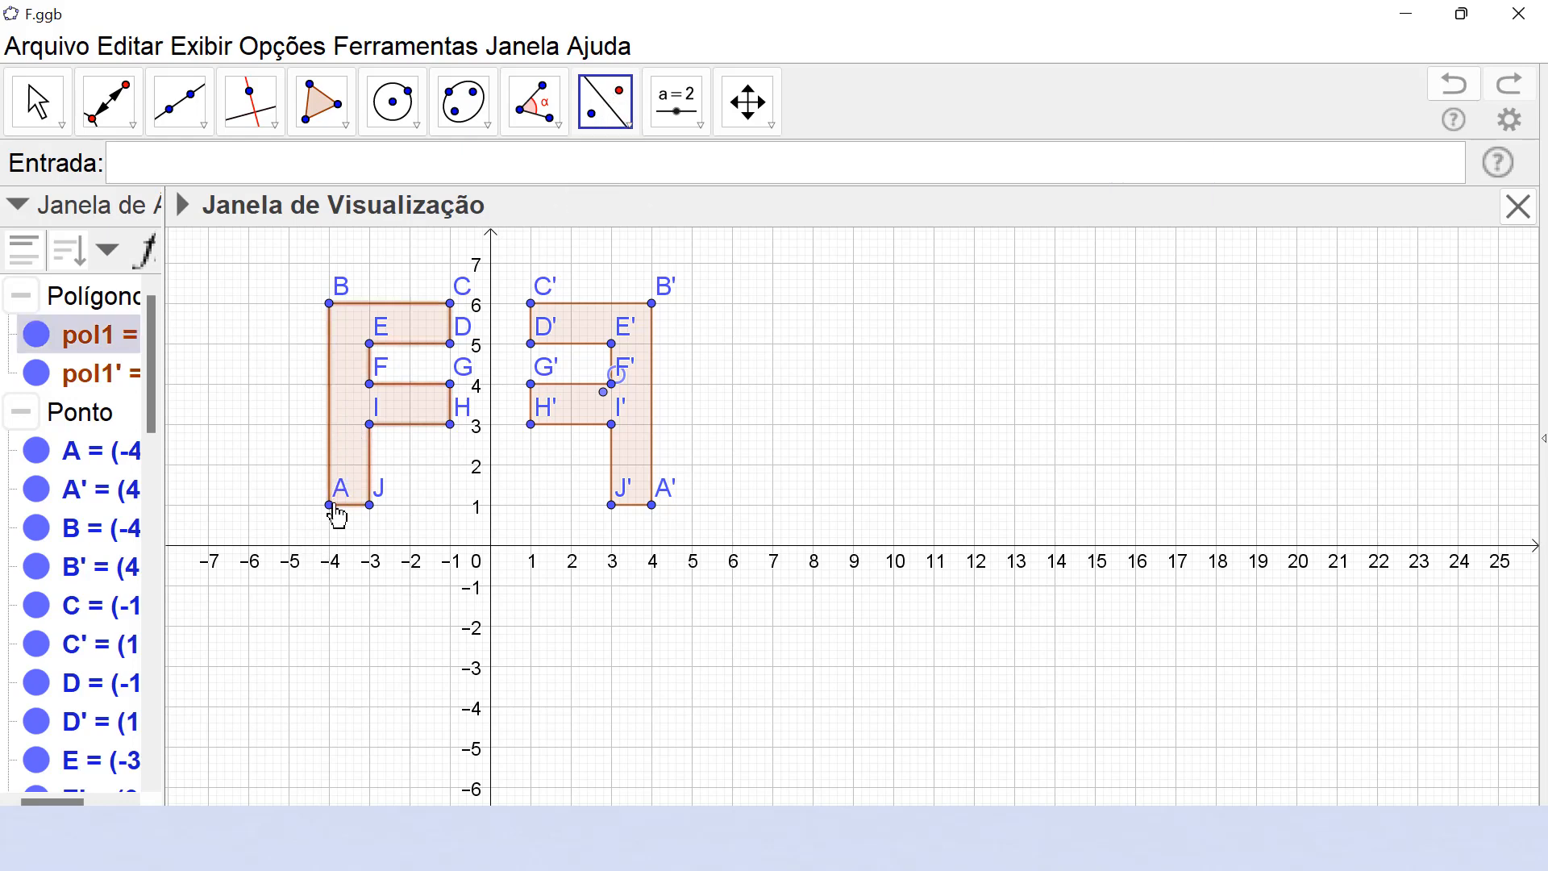
{"action": "left_click", "coordinate": [330, 559]}
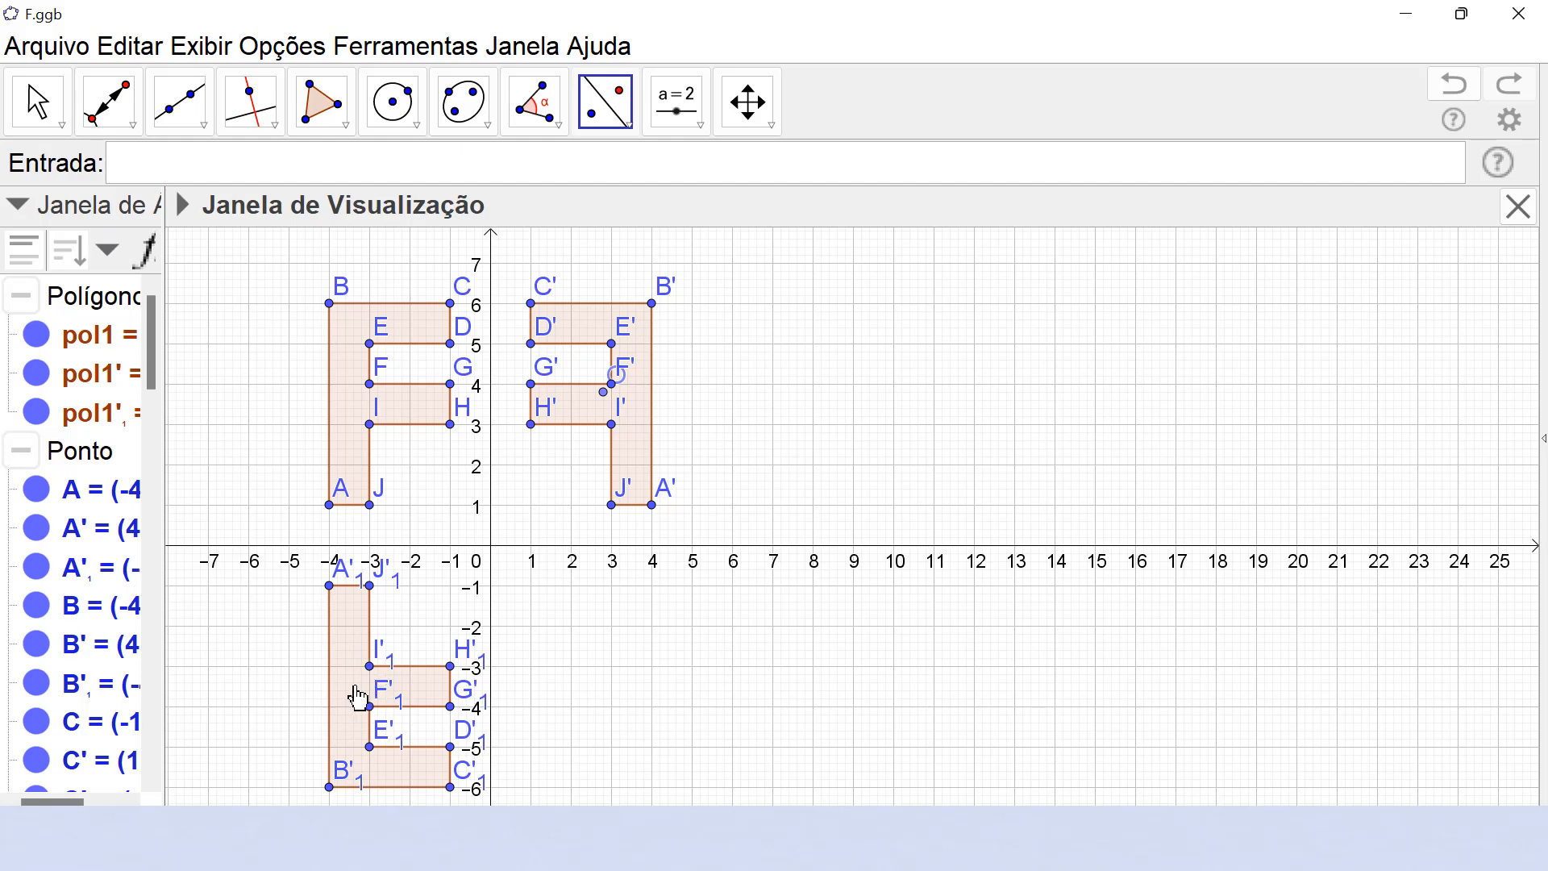
Step: Reflect the mirrored F copy below the x-axis about the y-axis, and the copy in the first quadrant about the x-axis
{"action": "left_click", "coordinate": [359, 698]}
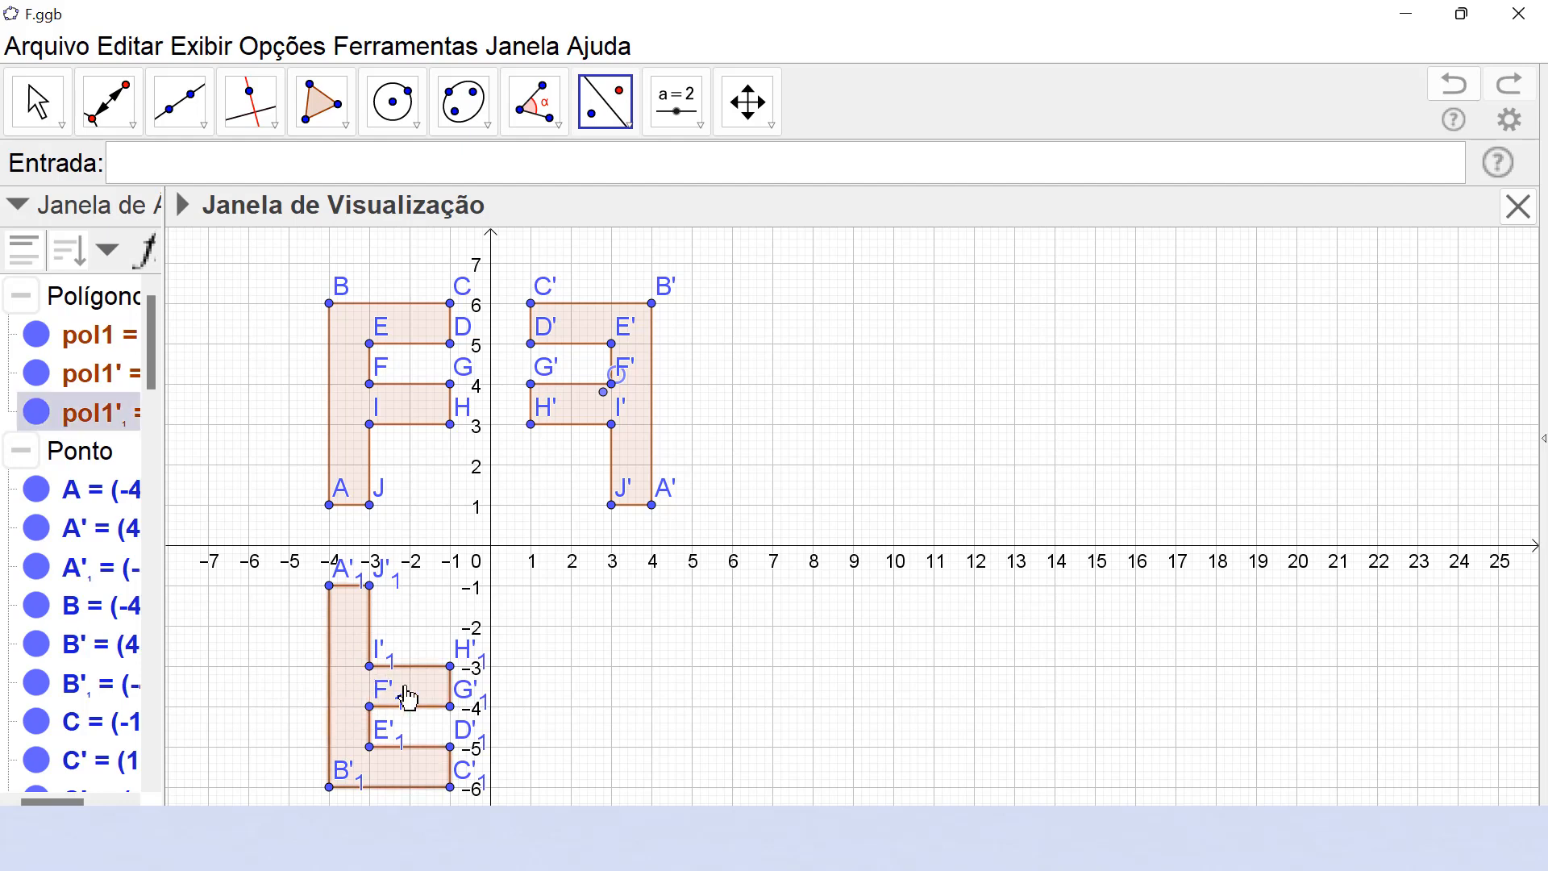
{"action": "left_click", "coordinate": [492, 695]}
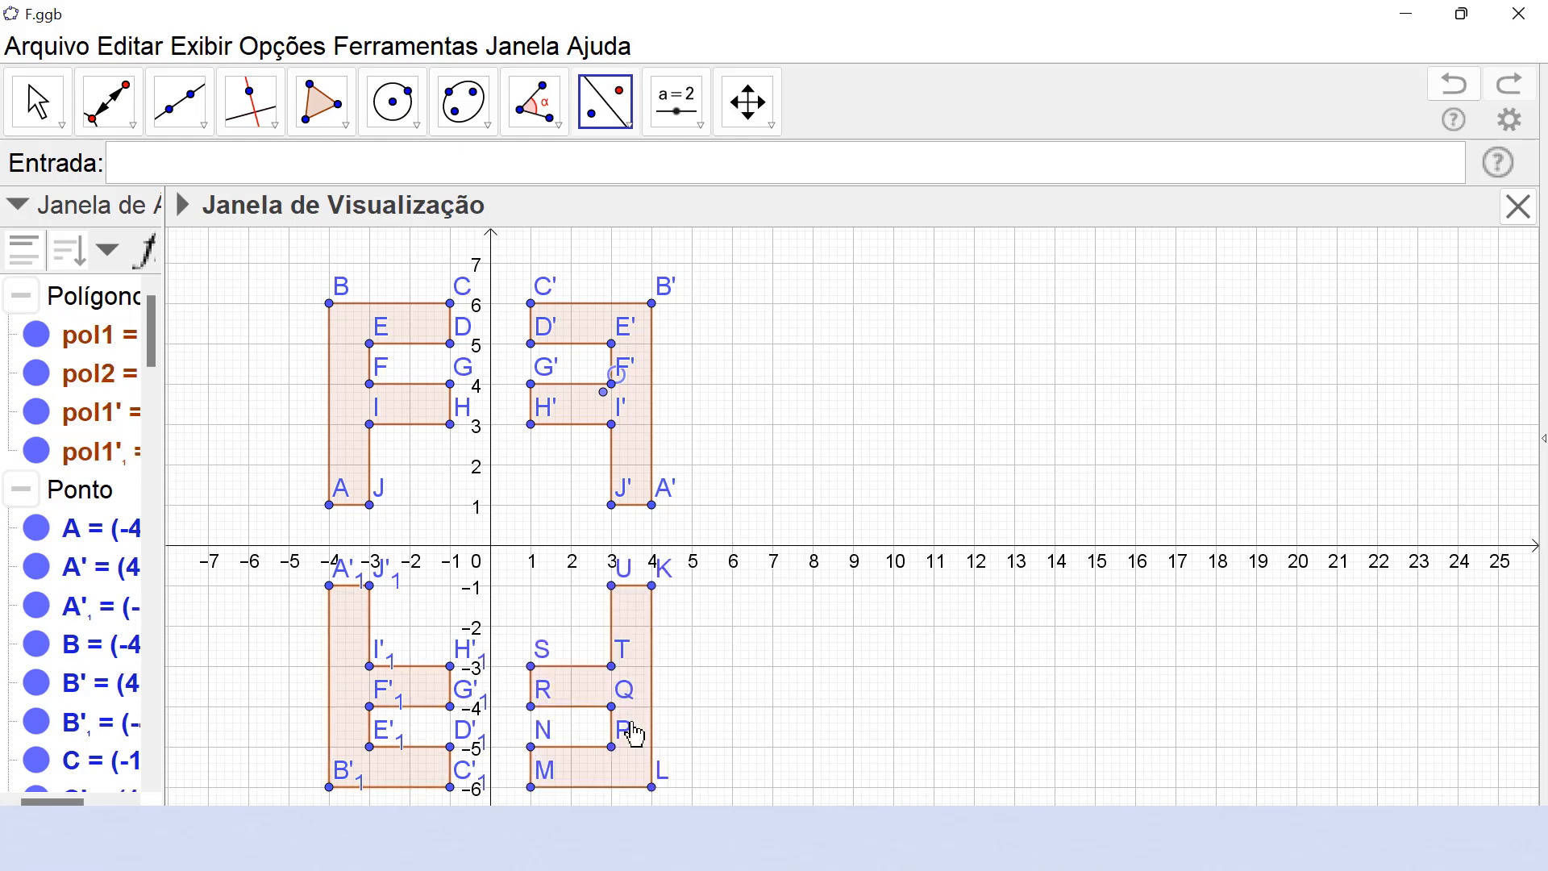
{"action": "left_click", "coordinate": [636, 468]}
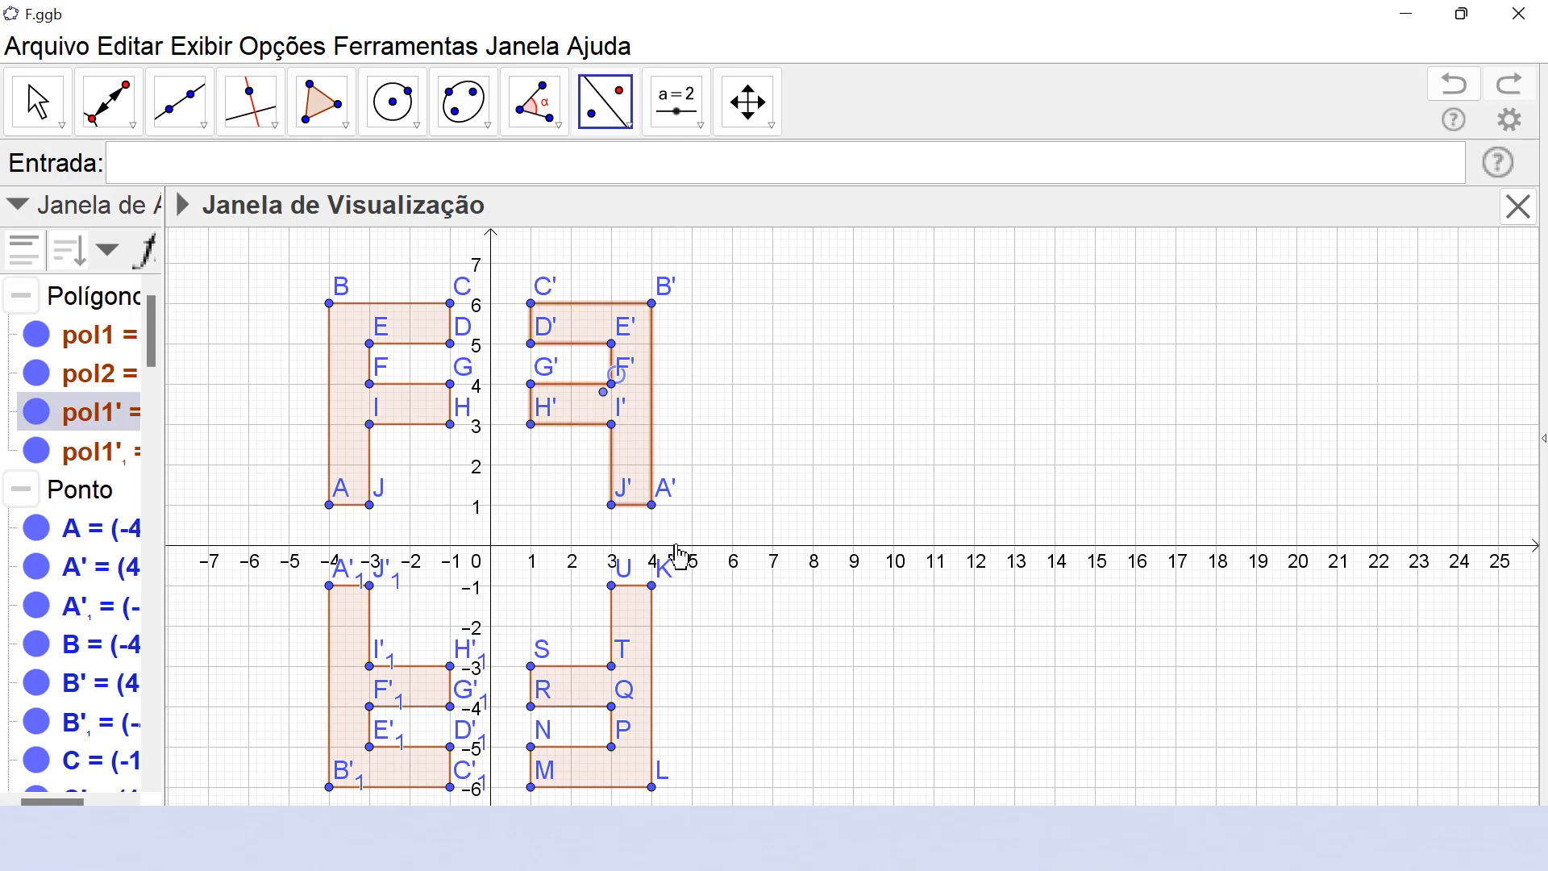
{"action": "left_click", "coordinate": [680, 555]}
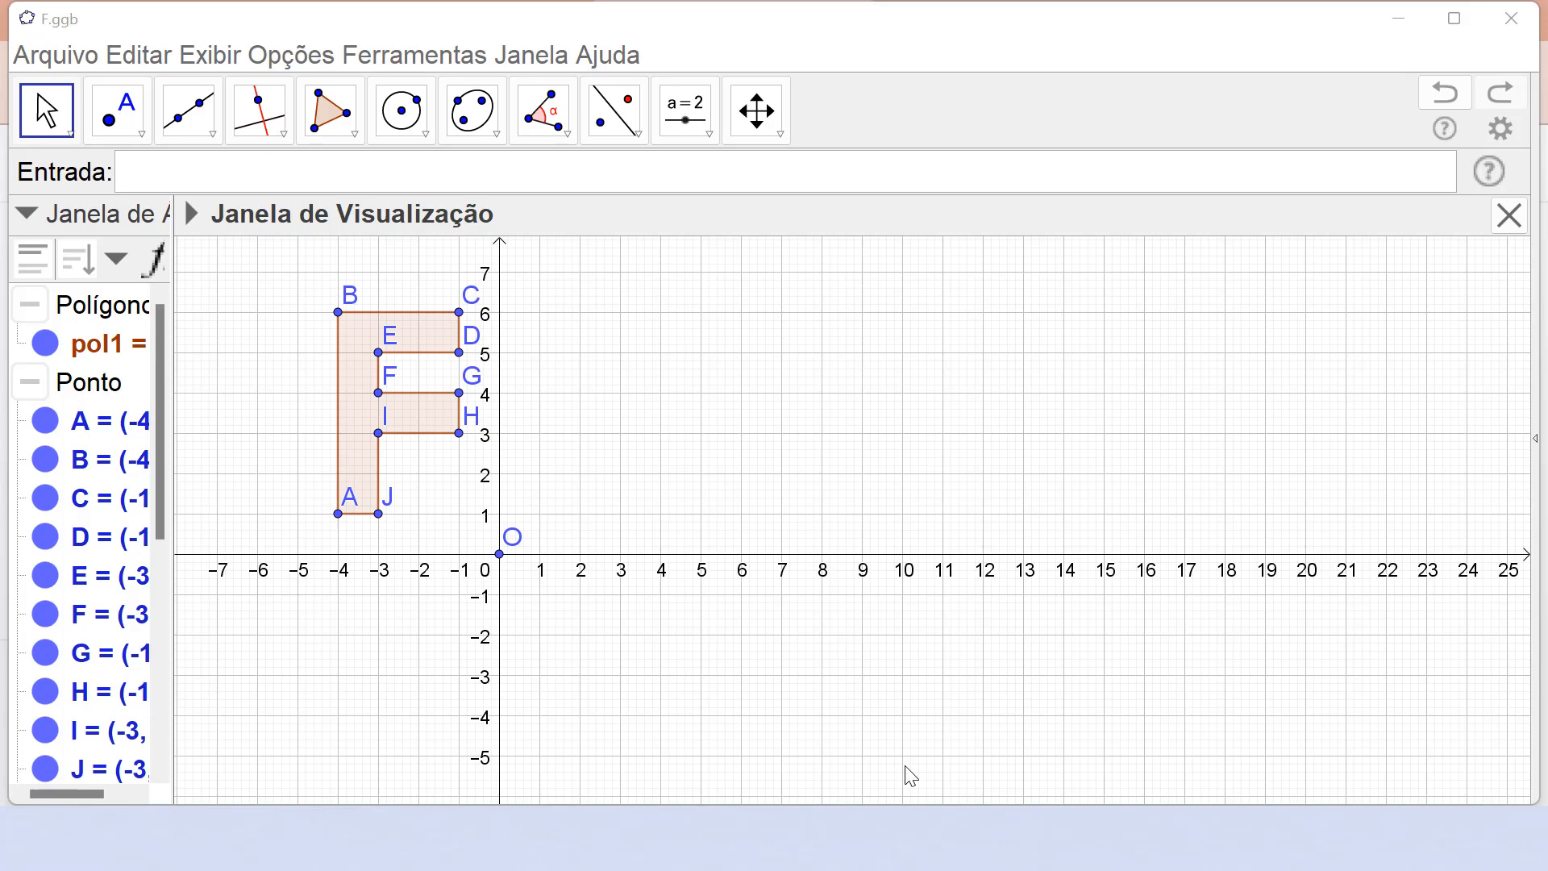
Step: Draw a line through point O and a new point at about (7.2, 4.6)
{"action": "left_click", "coordinate": [188, 111]}
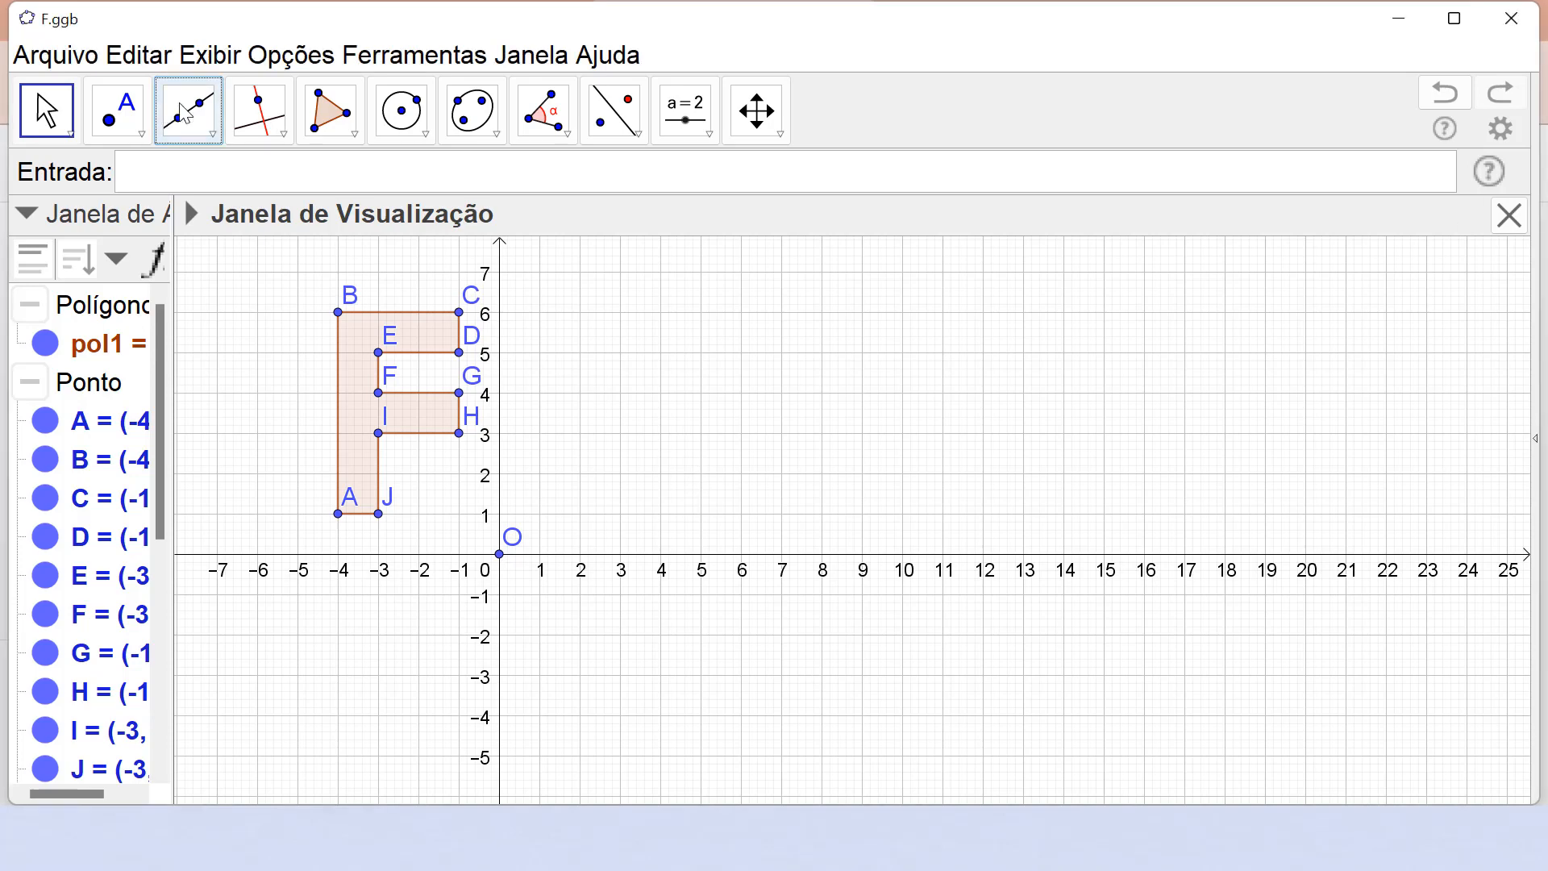
{"action": "left_click", "coordinate": [499, 555]}
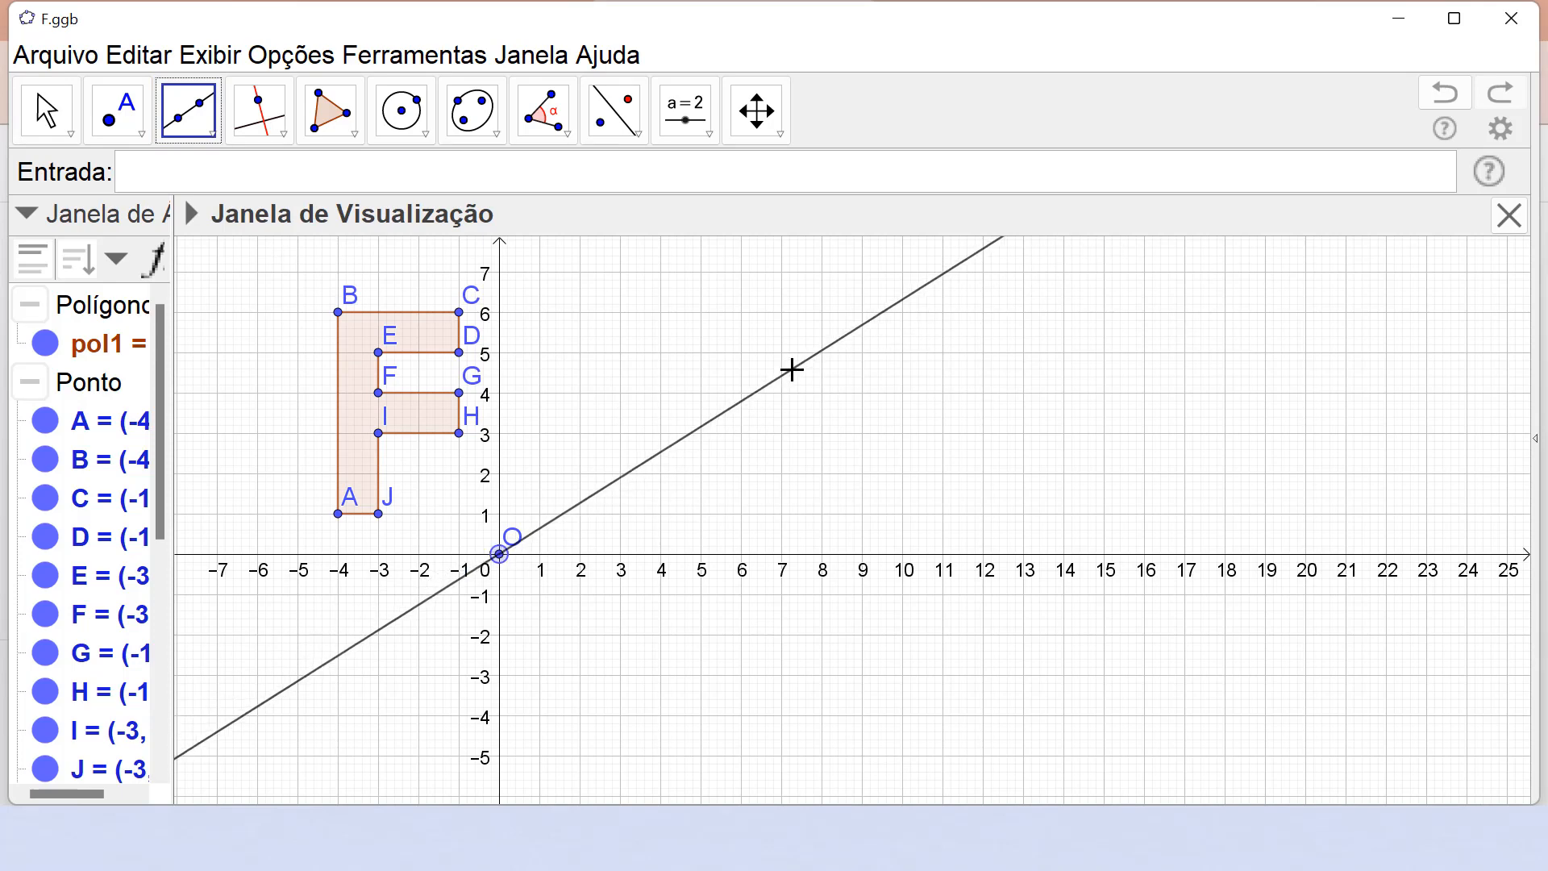
{"action": "left_click", "coordinate": [793, 369]}
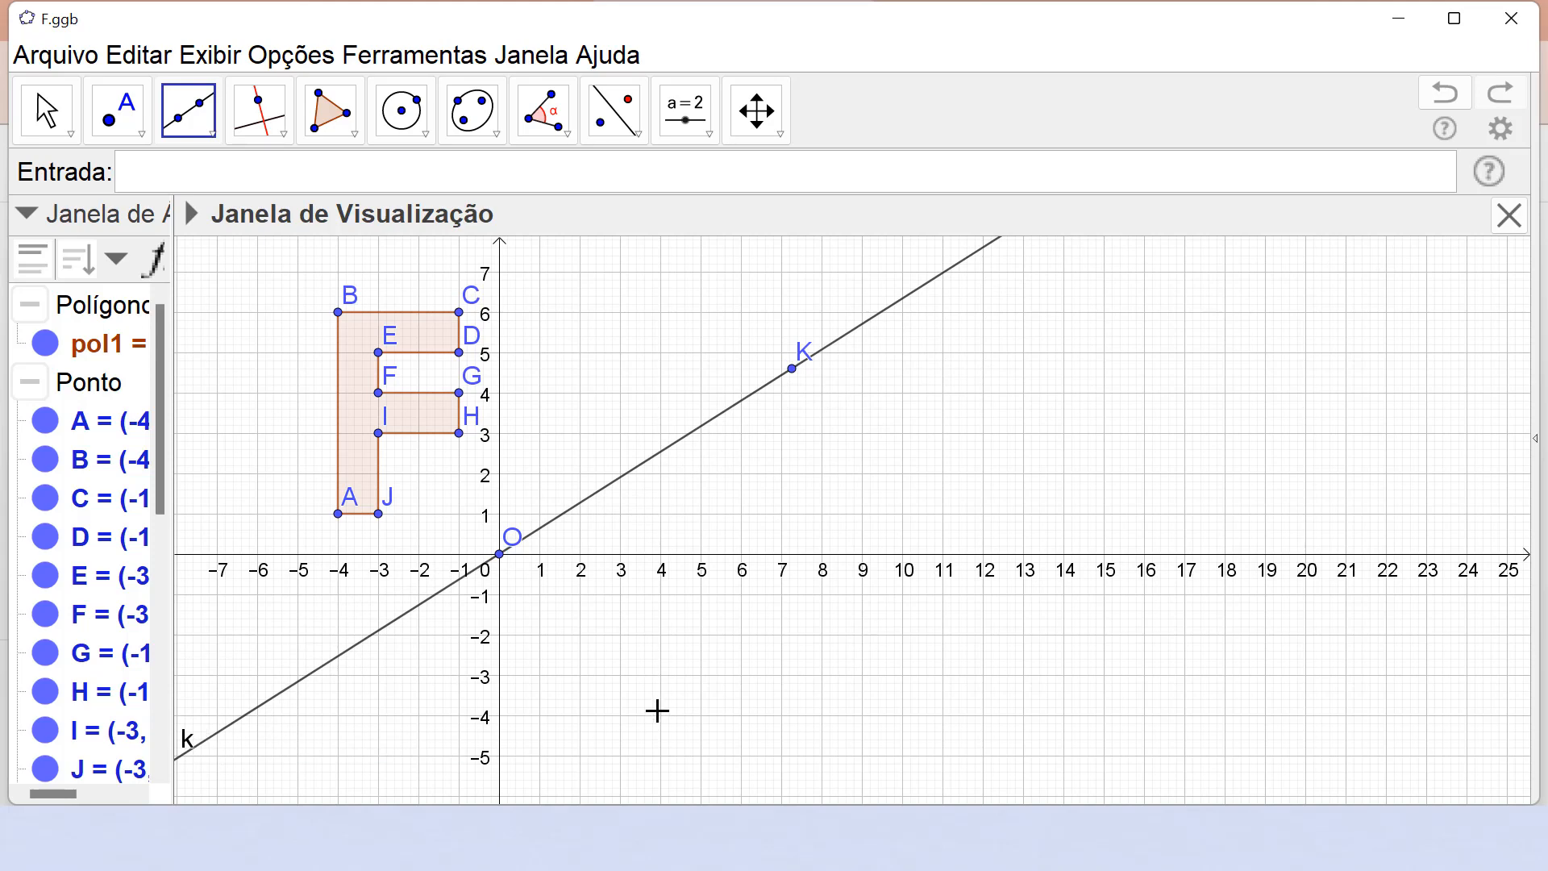
Step: Reflect the F-shaped polygon about the slanted line through O and K
{"action": "left_click", "coordinate": [634, 136]}
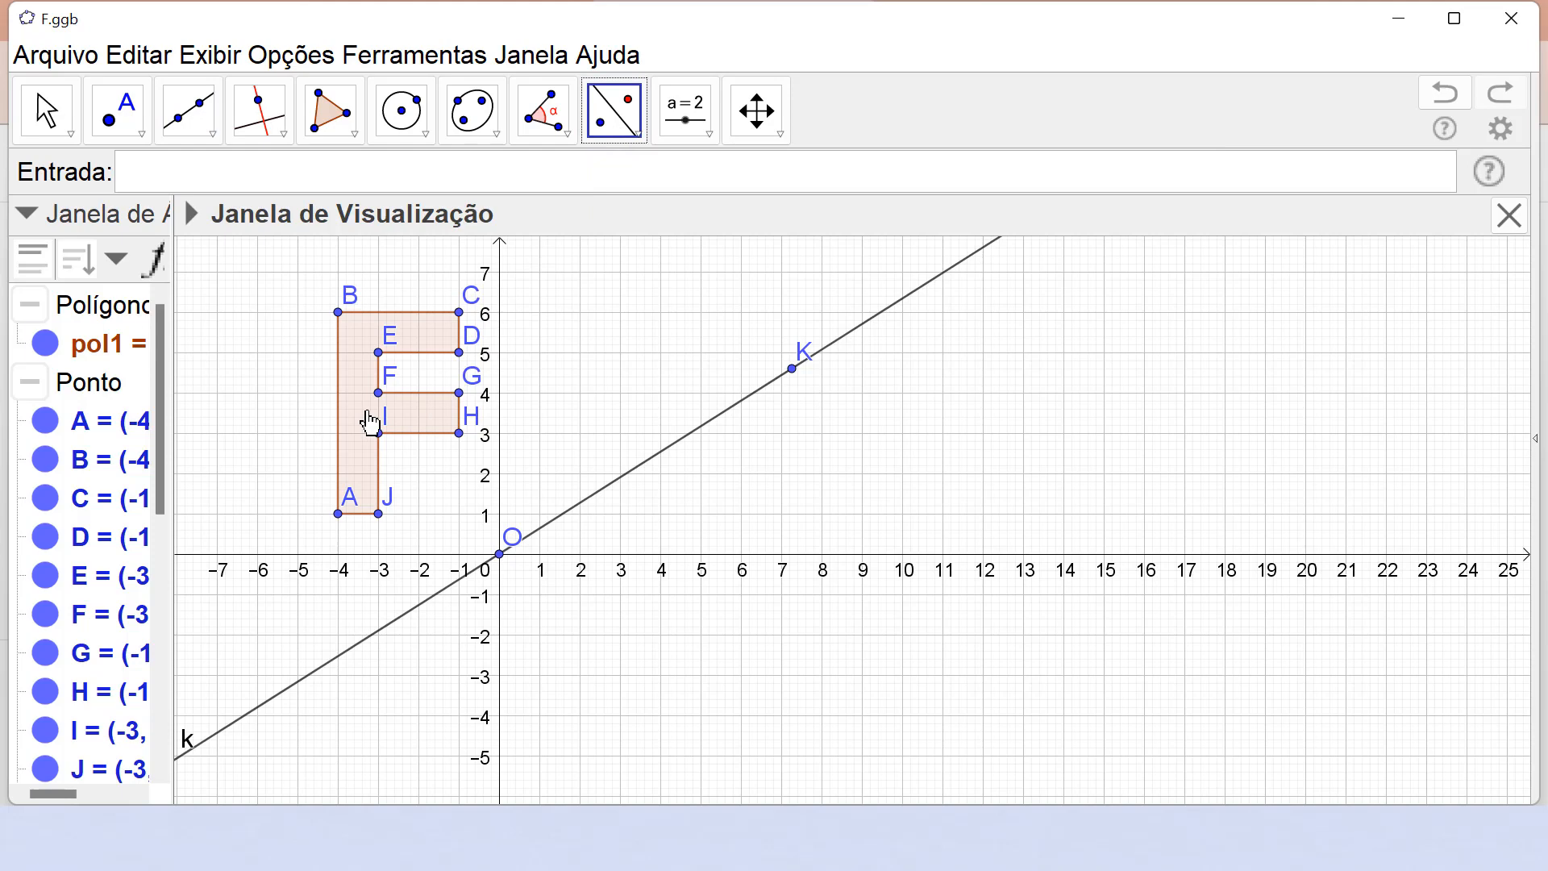
{"action": "left_click", "coordinate": [371, 421]}
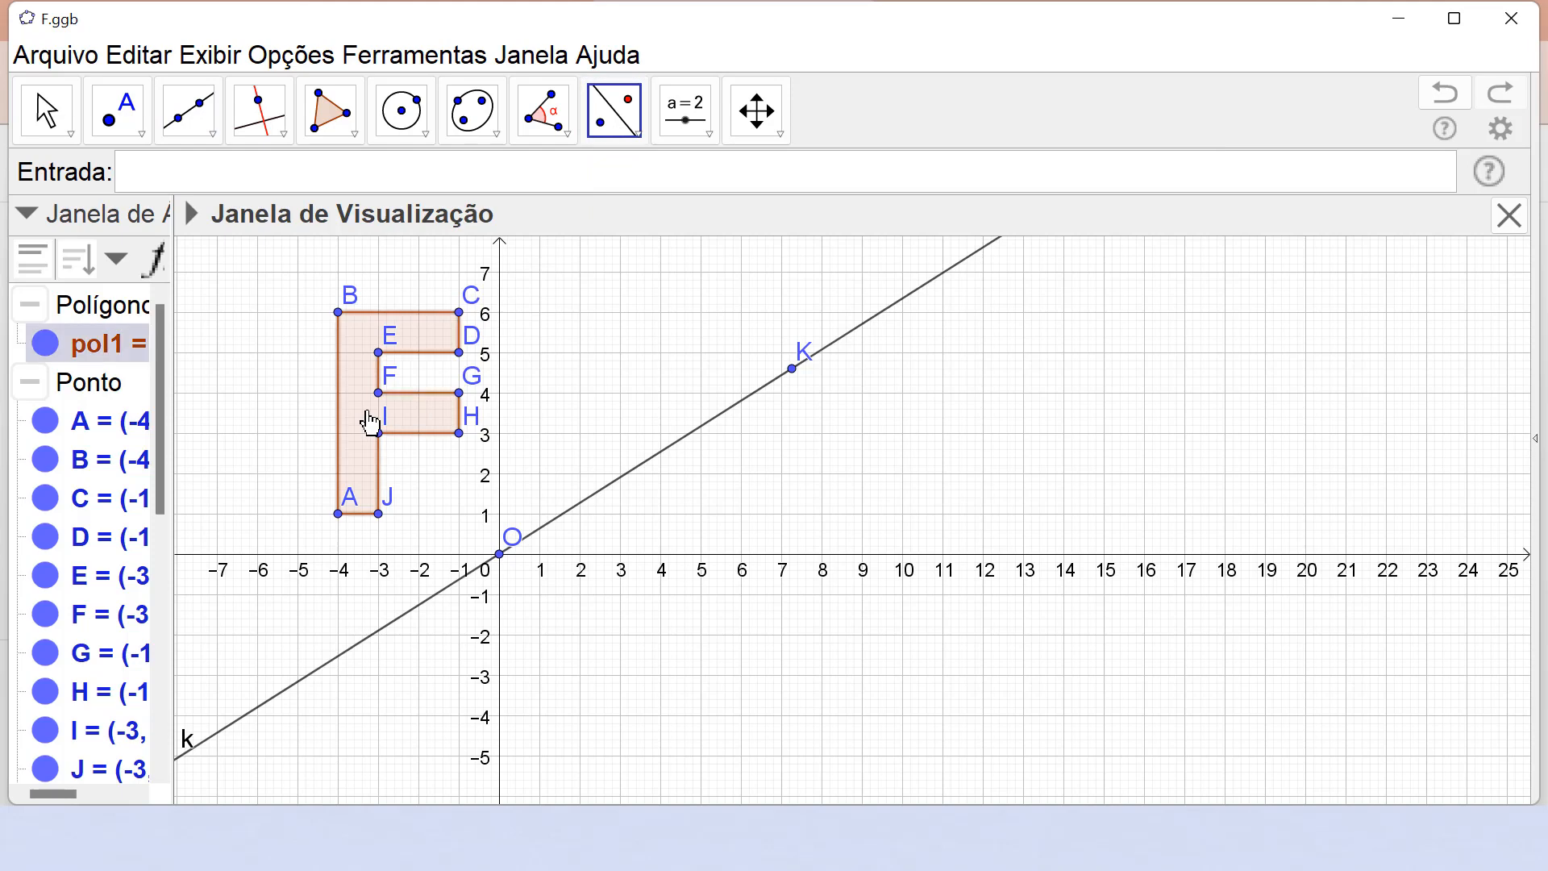
{"action": "left_click", "coordinate": [643, 480]}
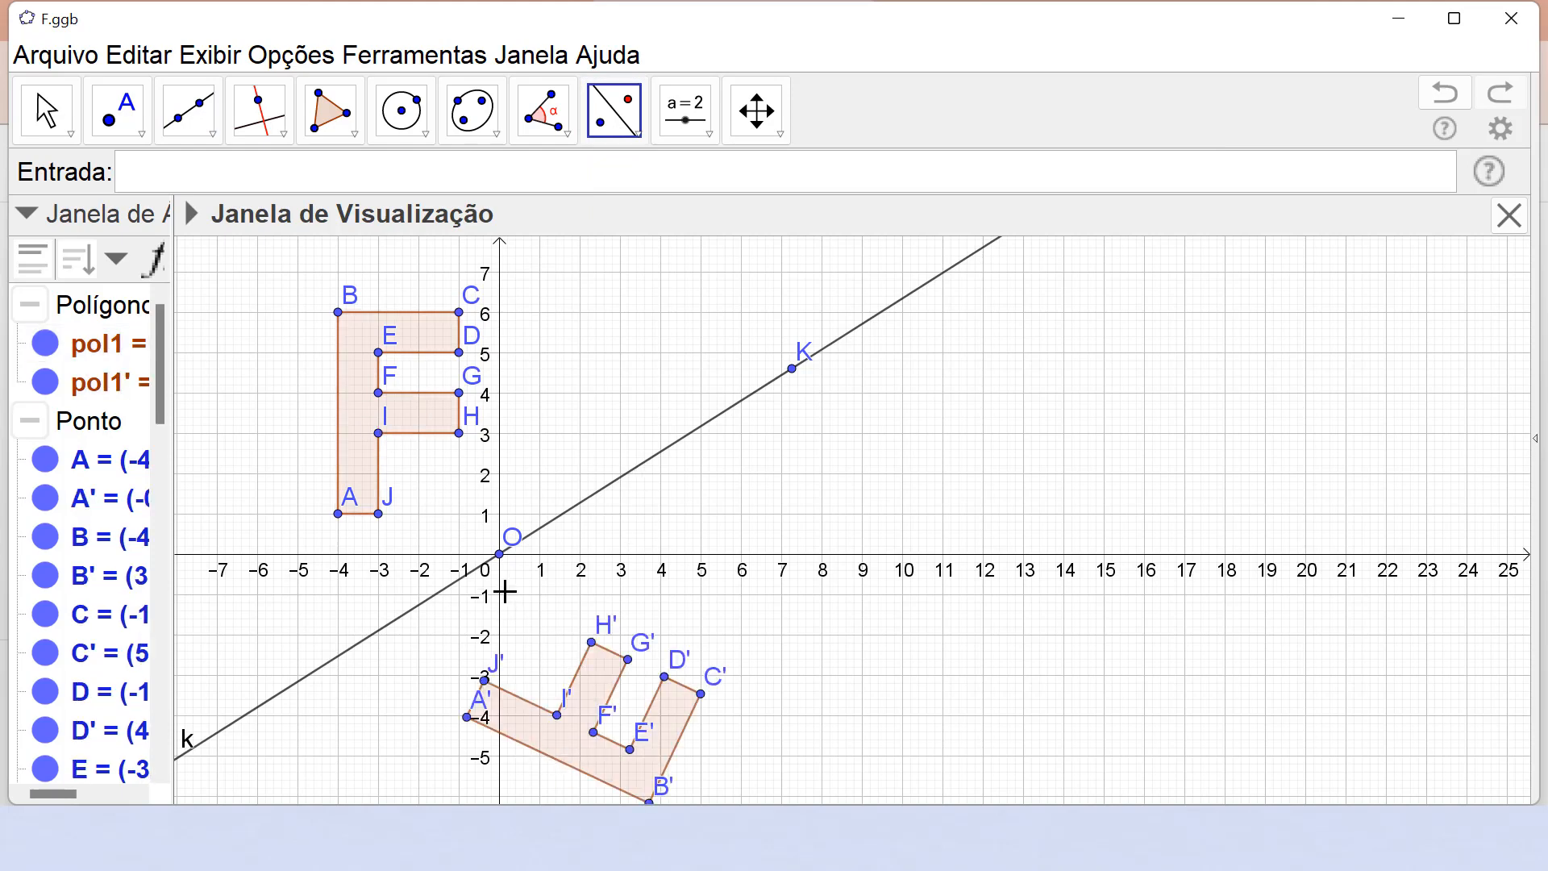
{"action": "key", "text": "Escape"}
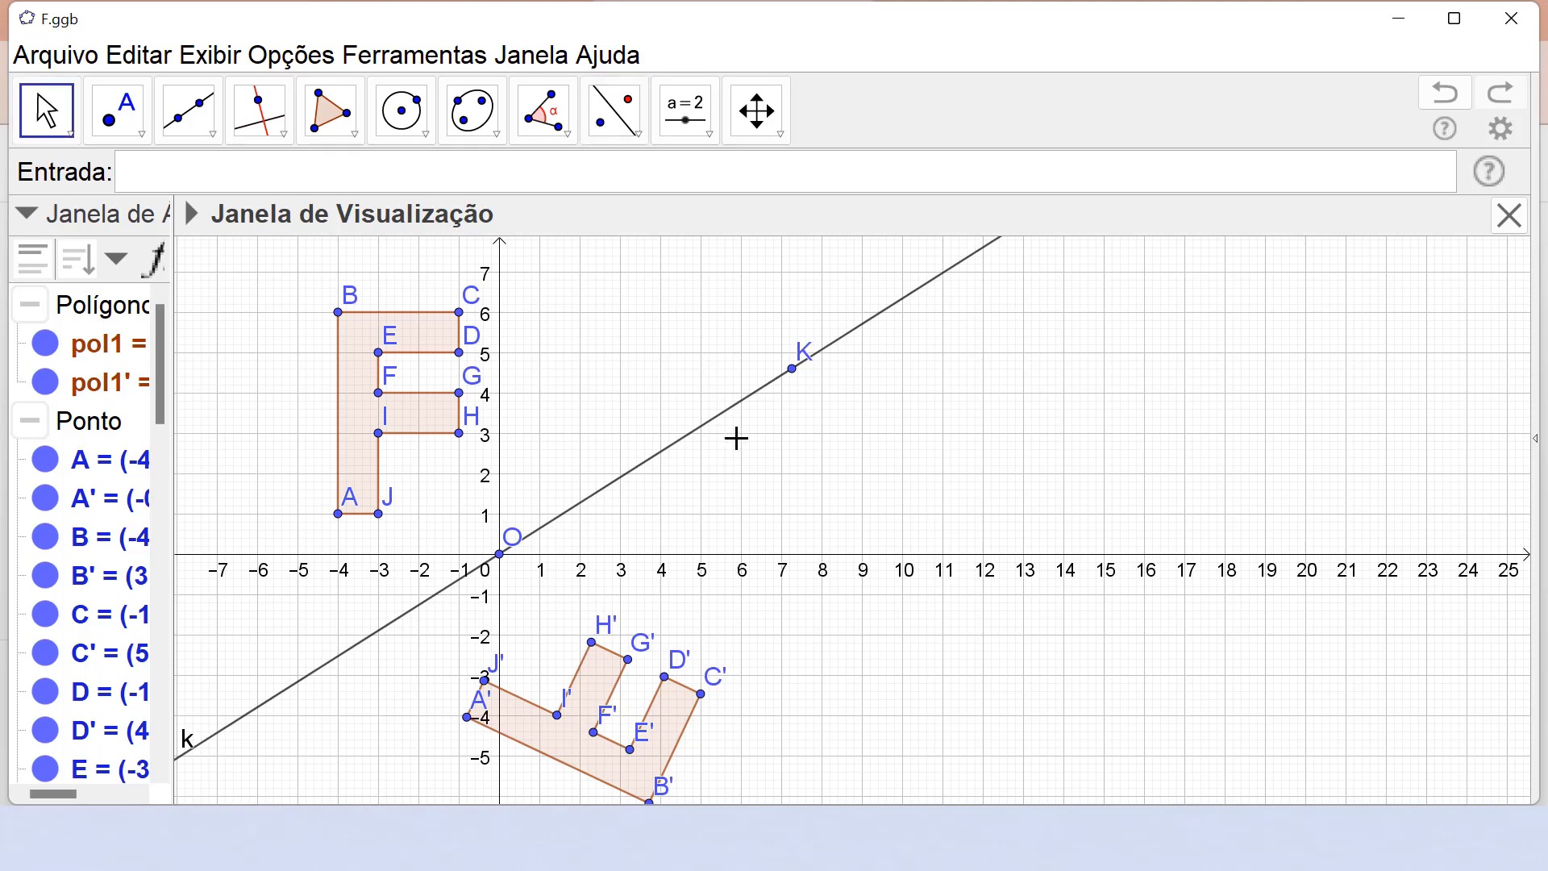
Step: Vary the reflection line by moving K and O repeatedly, including K to about (1.5, 2.7) and O to about (4, -0.2)
{"action": "left_click_drag", "start_coordinate": [793, 368], "coordinate": [542, 363]}
{"action": "left_click_drag", "start_coordinate": [505, 558], "coordinate": [607, 577]}
{"action": "left_click_drag", "start_coordinate": [540, 364], "coordinate": [562, 444]}
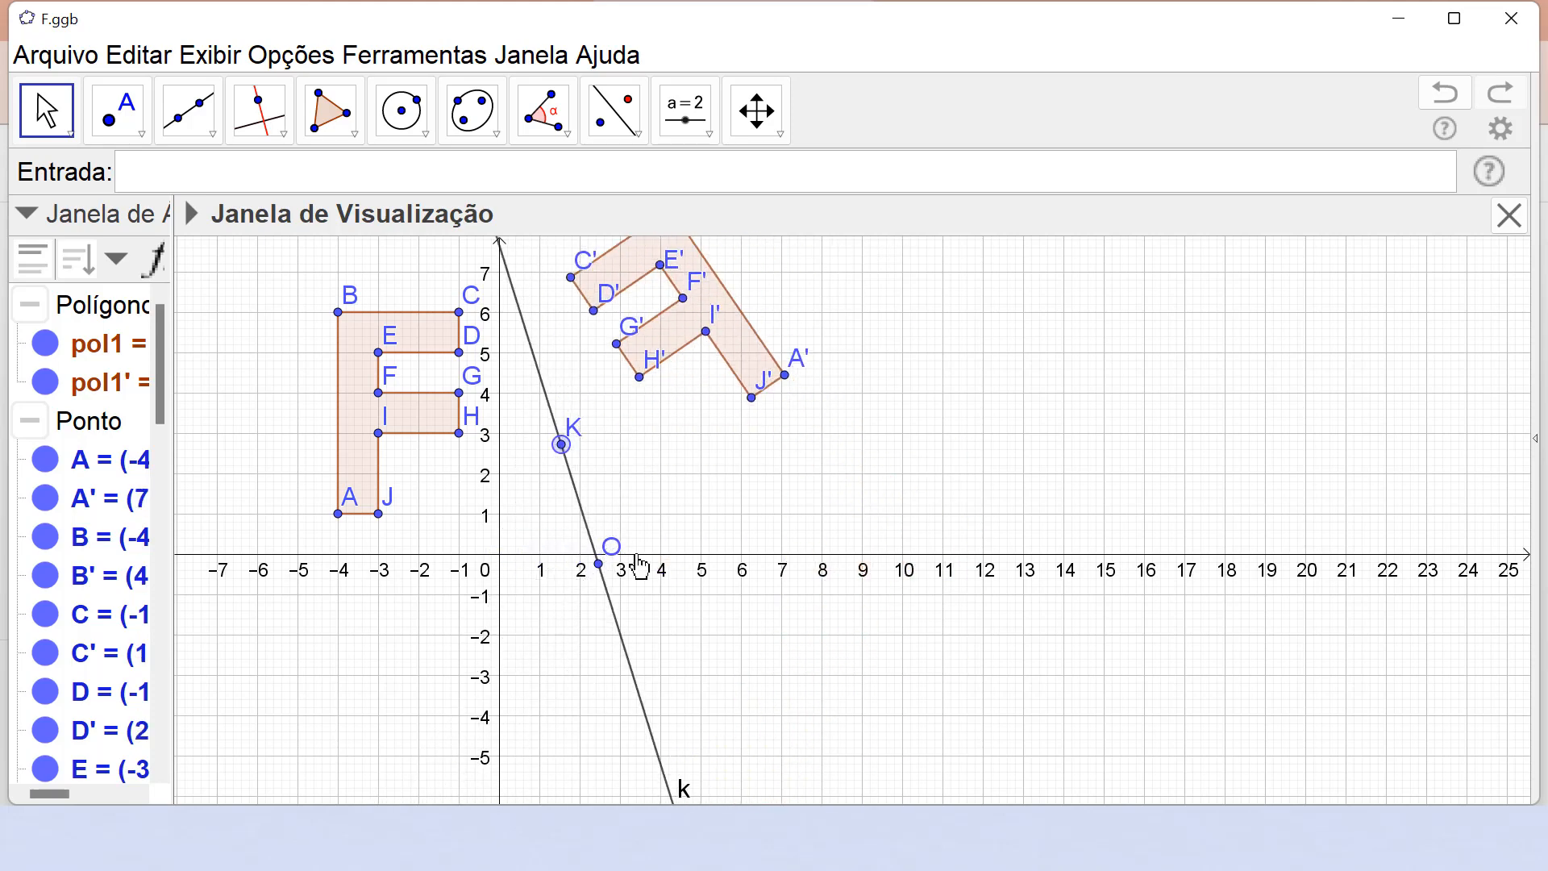
{"action": "left_click_drag", "start_coordinate": [600, 565], "coordinate": [662, 571]}
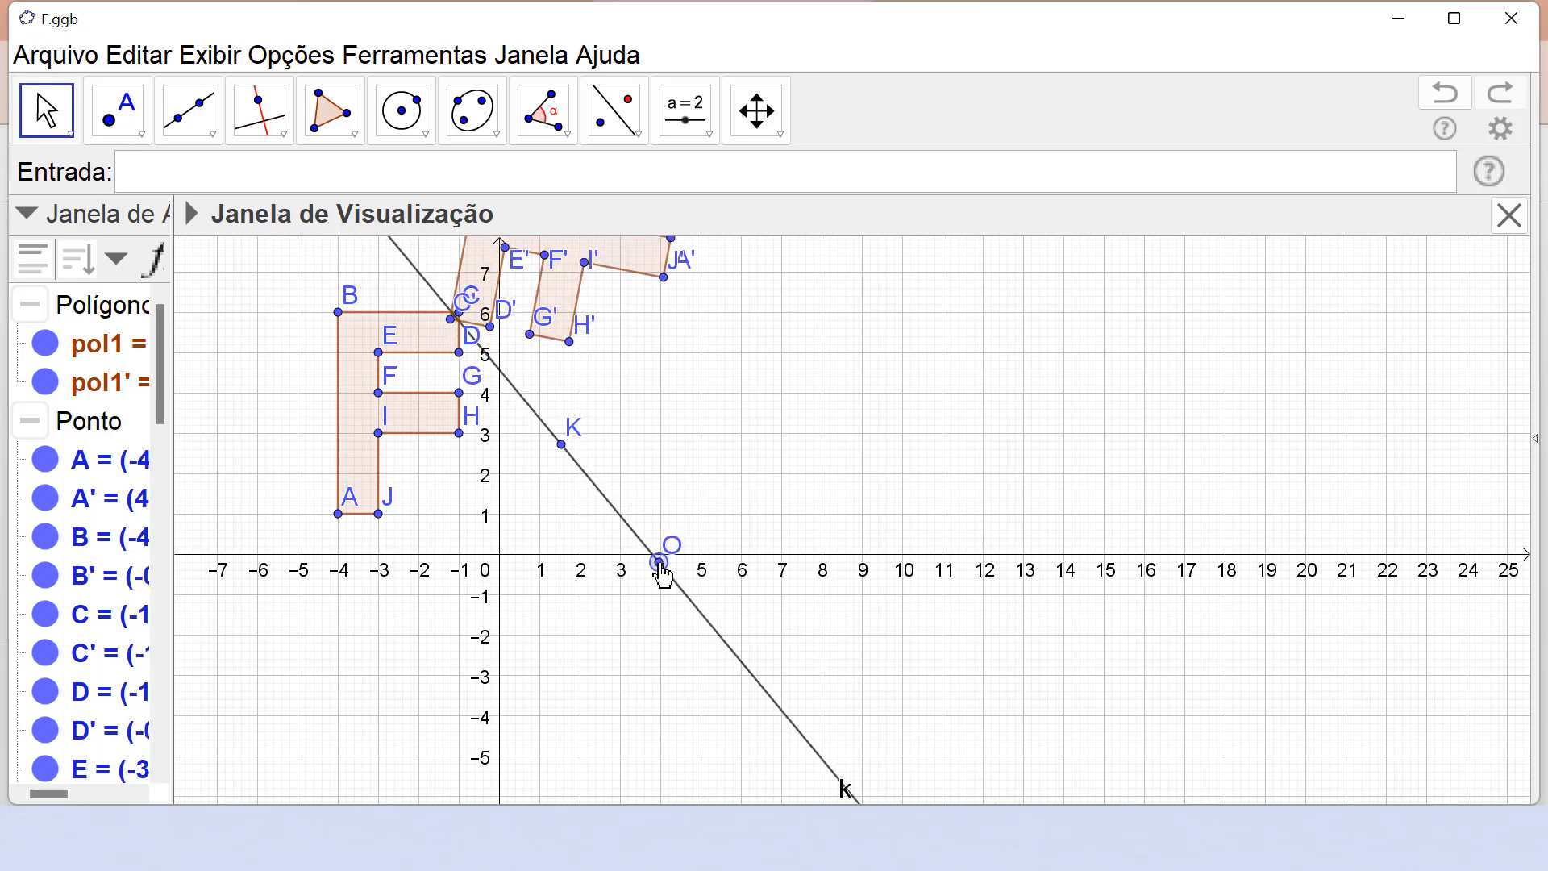
{"action": "left_click_drag", "start_coordinate": [564, 448], "coordinate": [623, 520]}
{"action": "left_click_drag", "start_coordinate": [662, 575], "coordinate": [663, 573]}
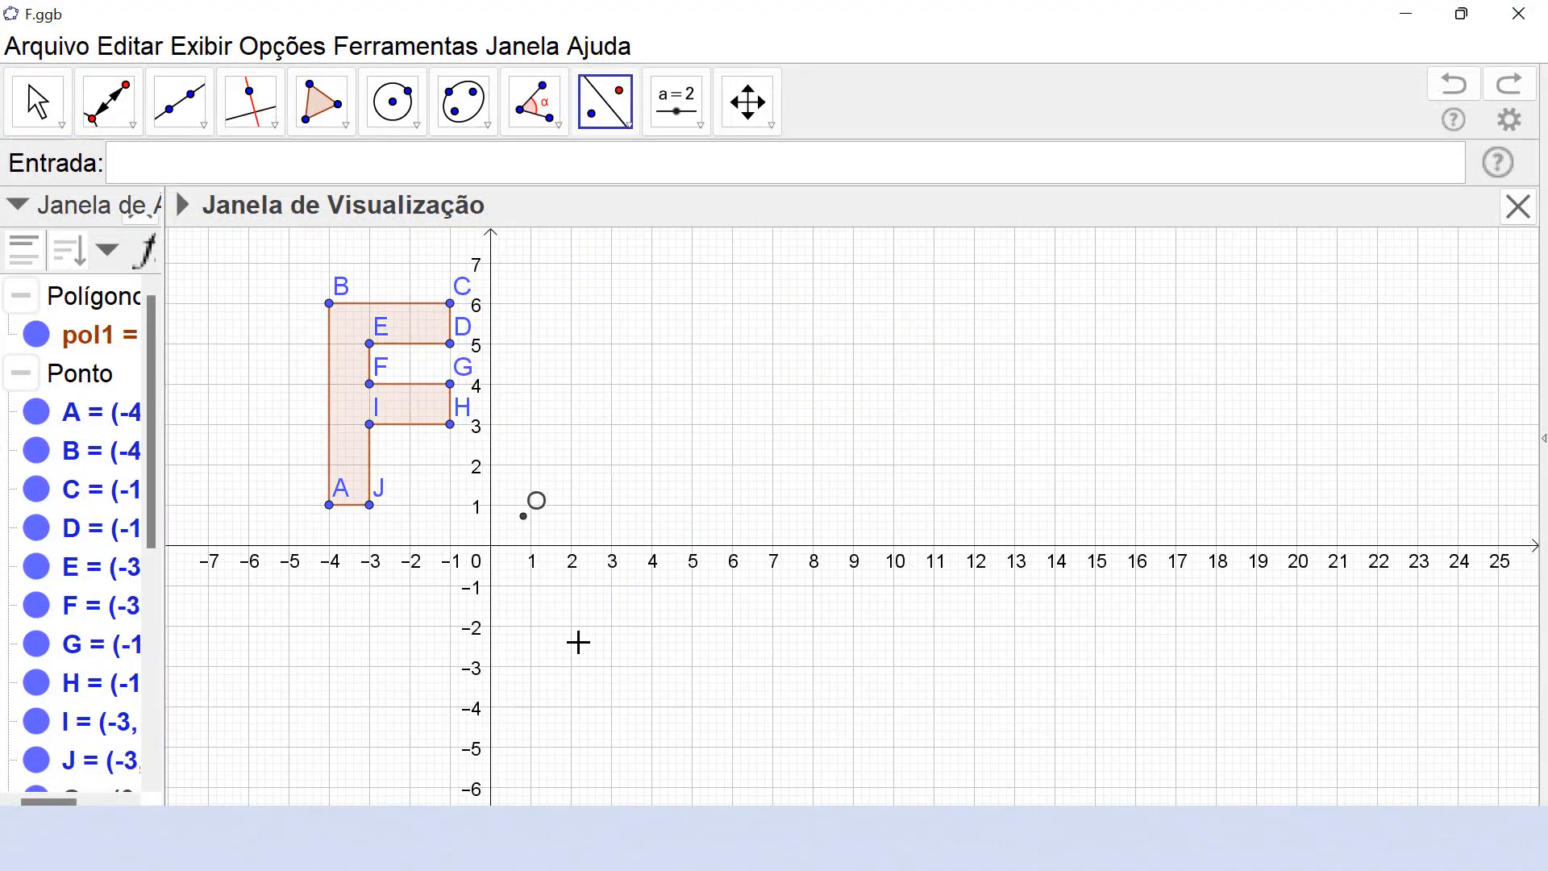
Step: Move point O to the origin and rotate the F-shaped polygon about it by 180° clockwise
{"action": "key", "text": "Escape"}
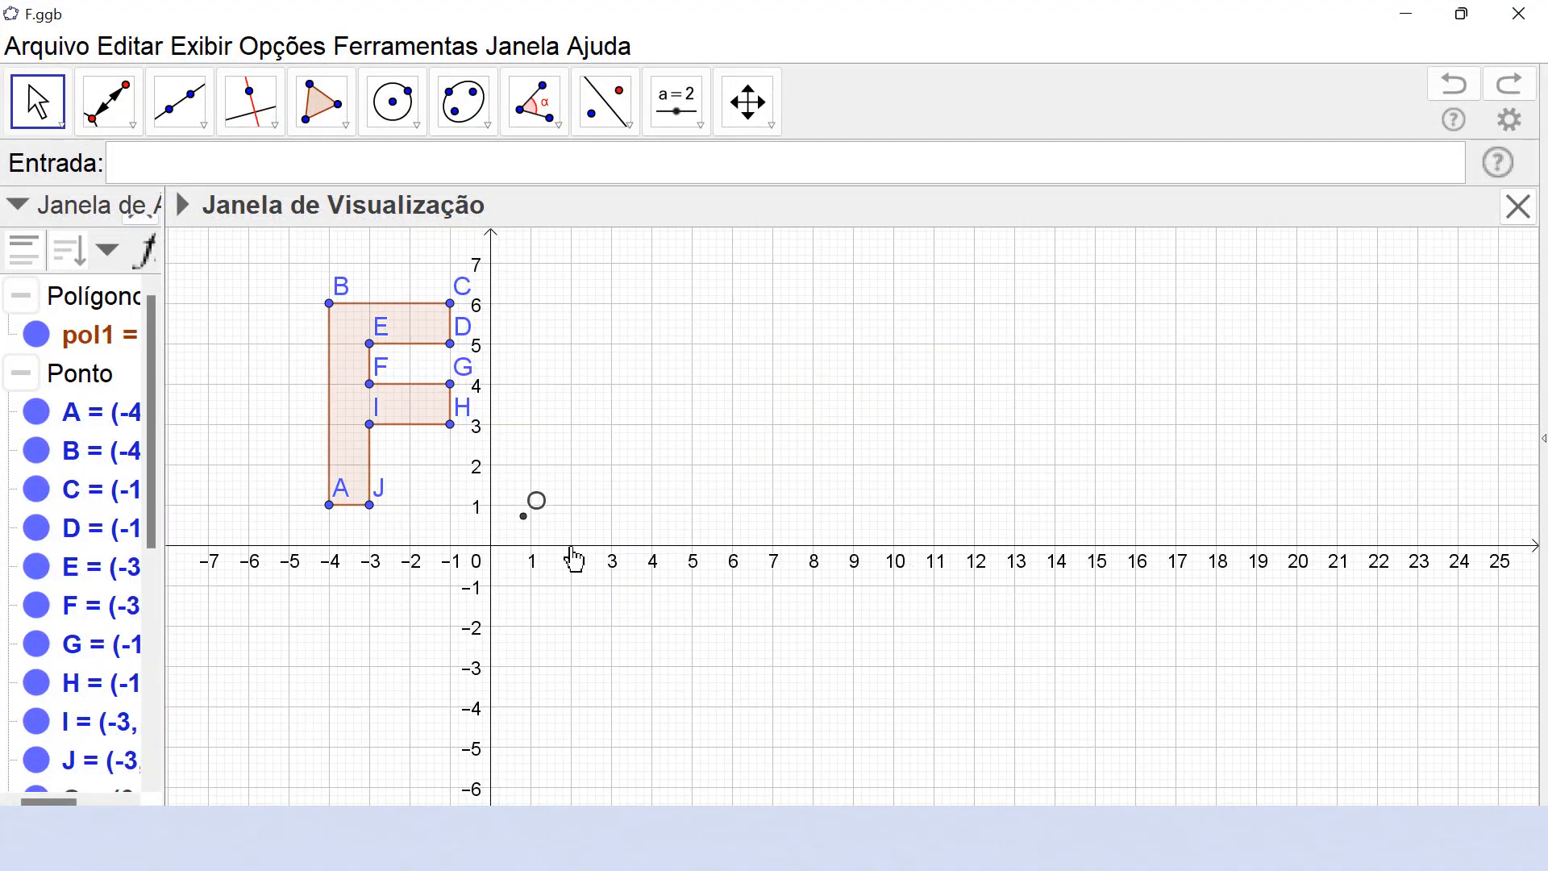
{"action": "left_click_drag", "start_coordinate": [524, 517], "coordinate": [491, 555]}
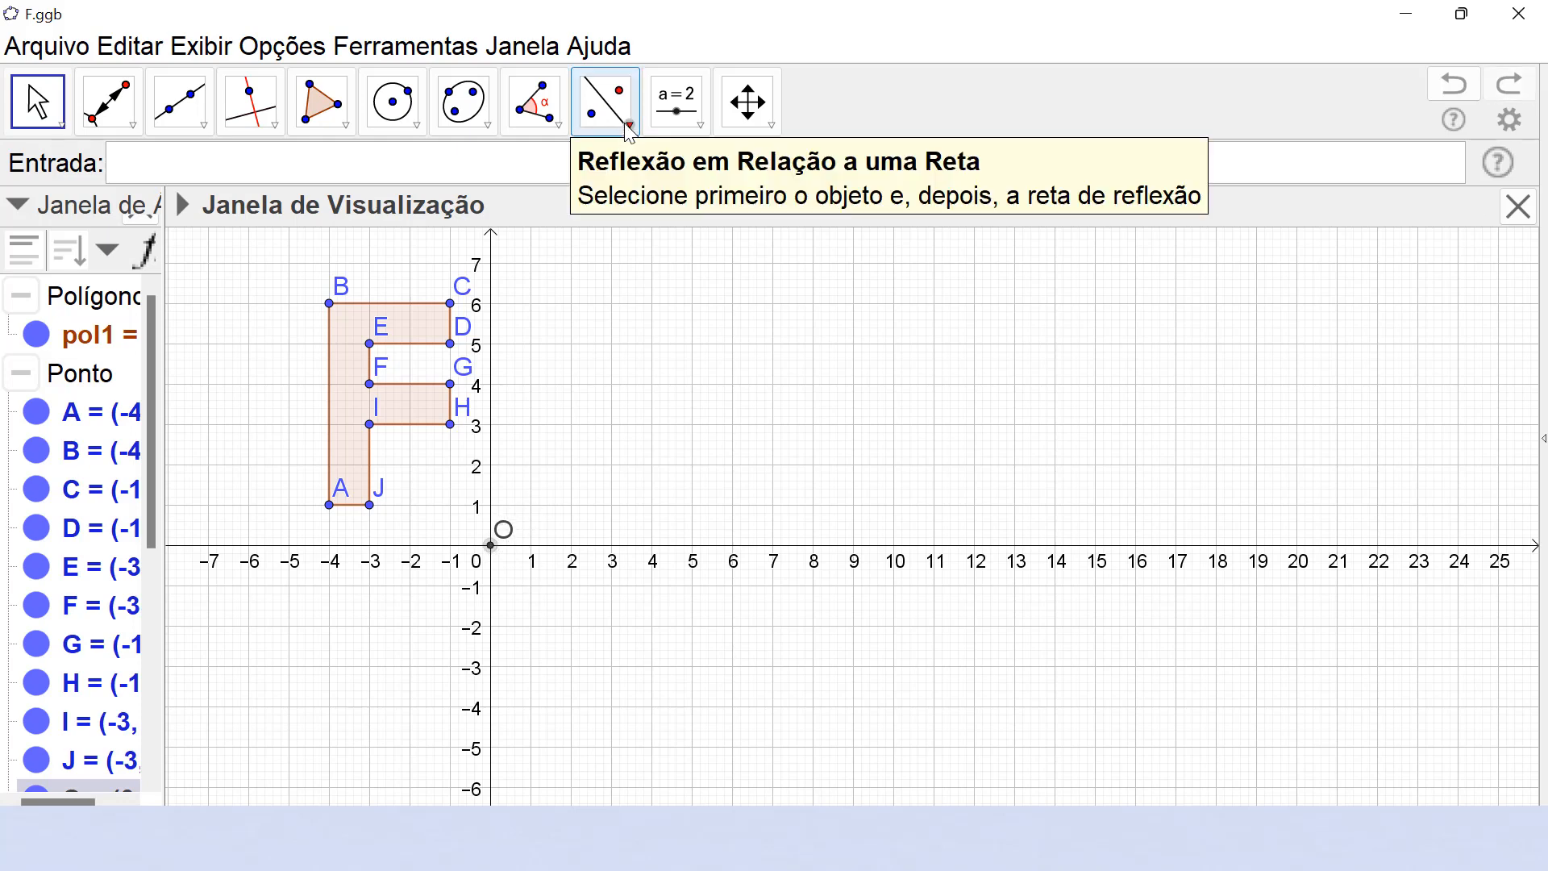
{"action": "left_click", "coordinate": [629, 127]}
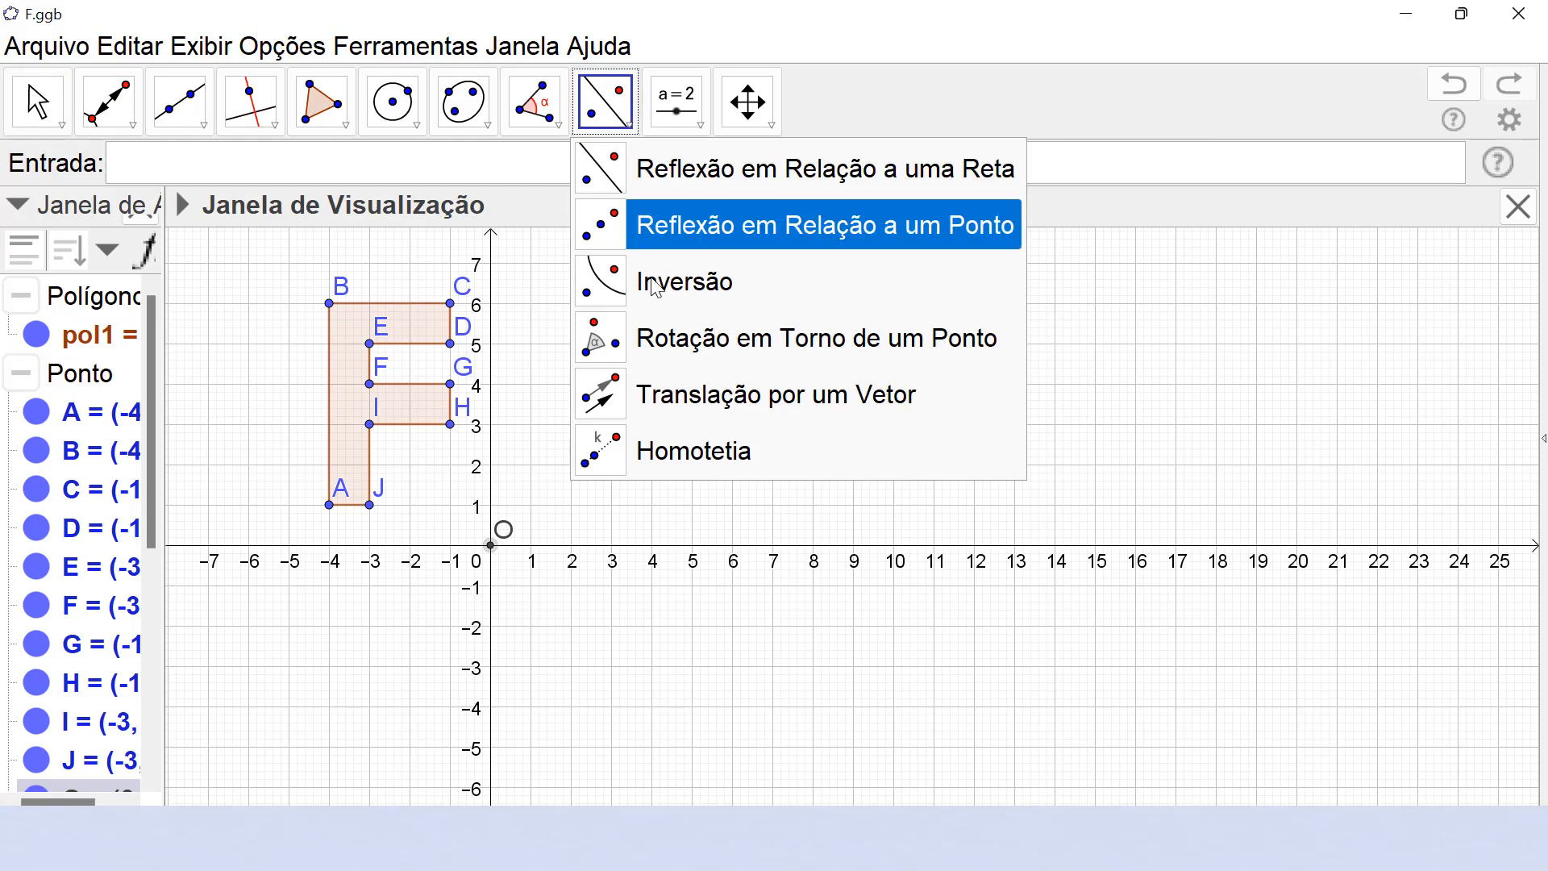
{"action": "left_click", "coordinate": [676, 348]}
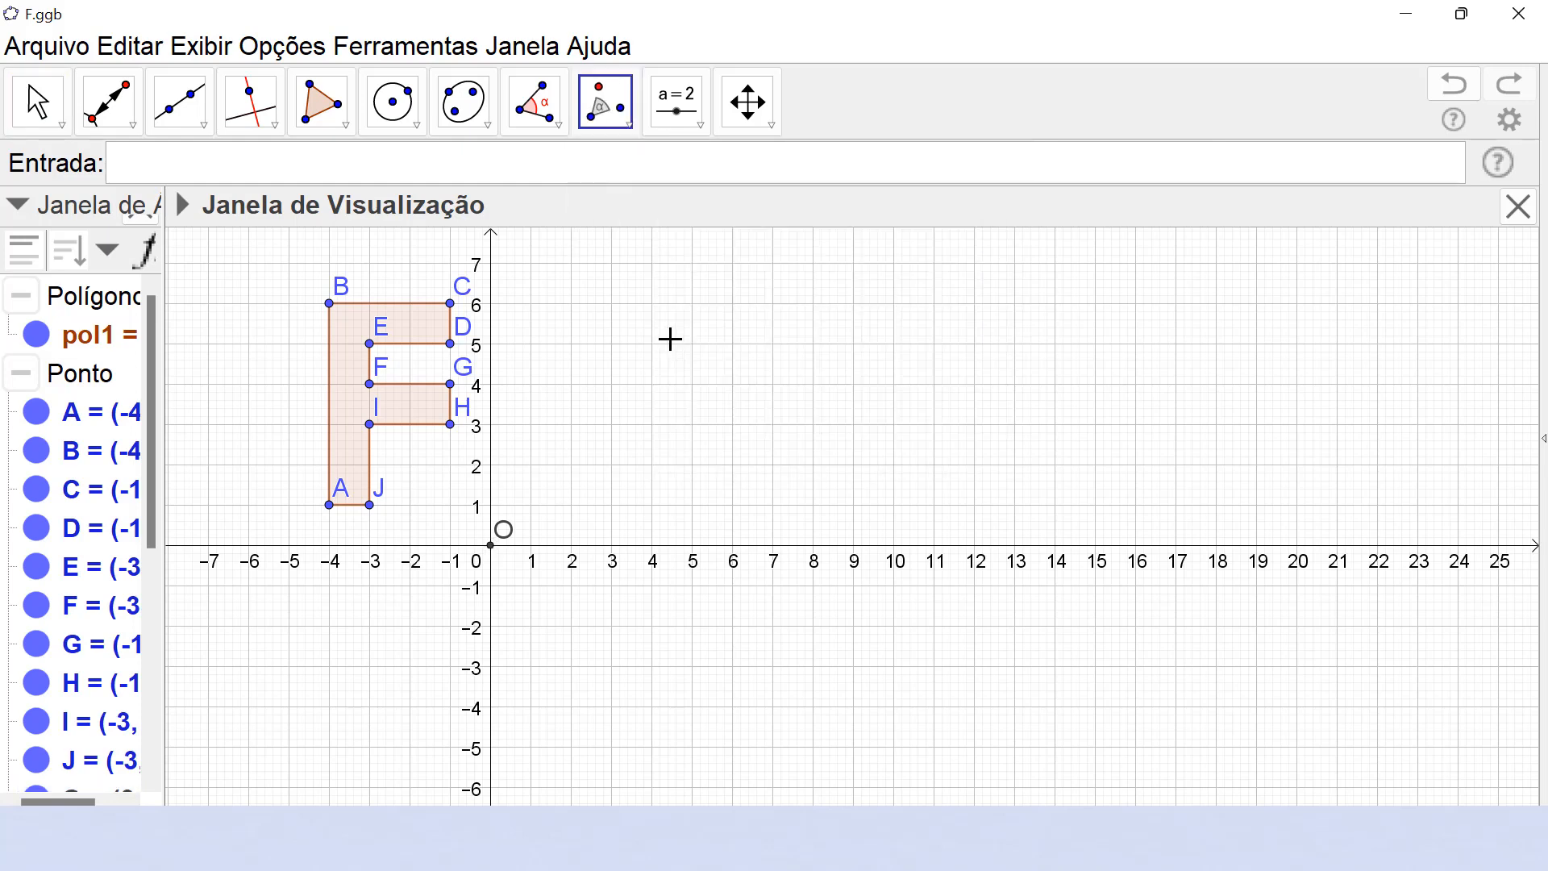
{"action": "left_click", "coordinate": [357, 413]}
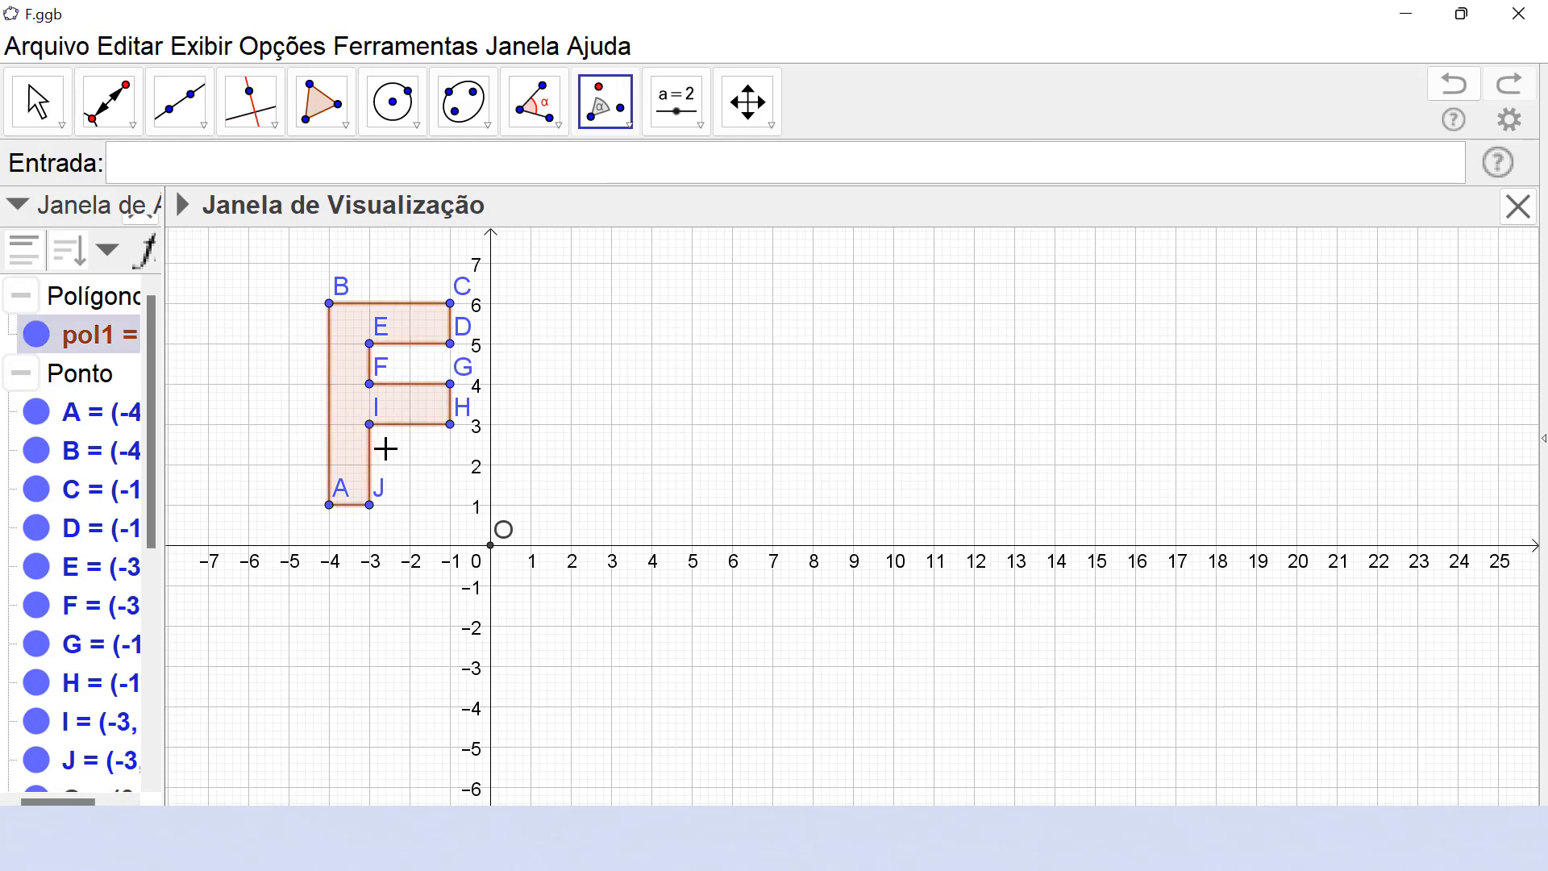
{"action": "left_click", "coordinate": [492, 549]}
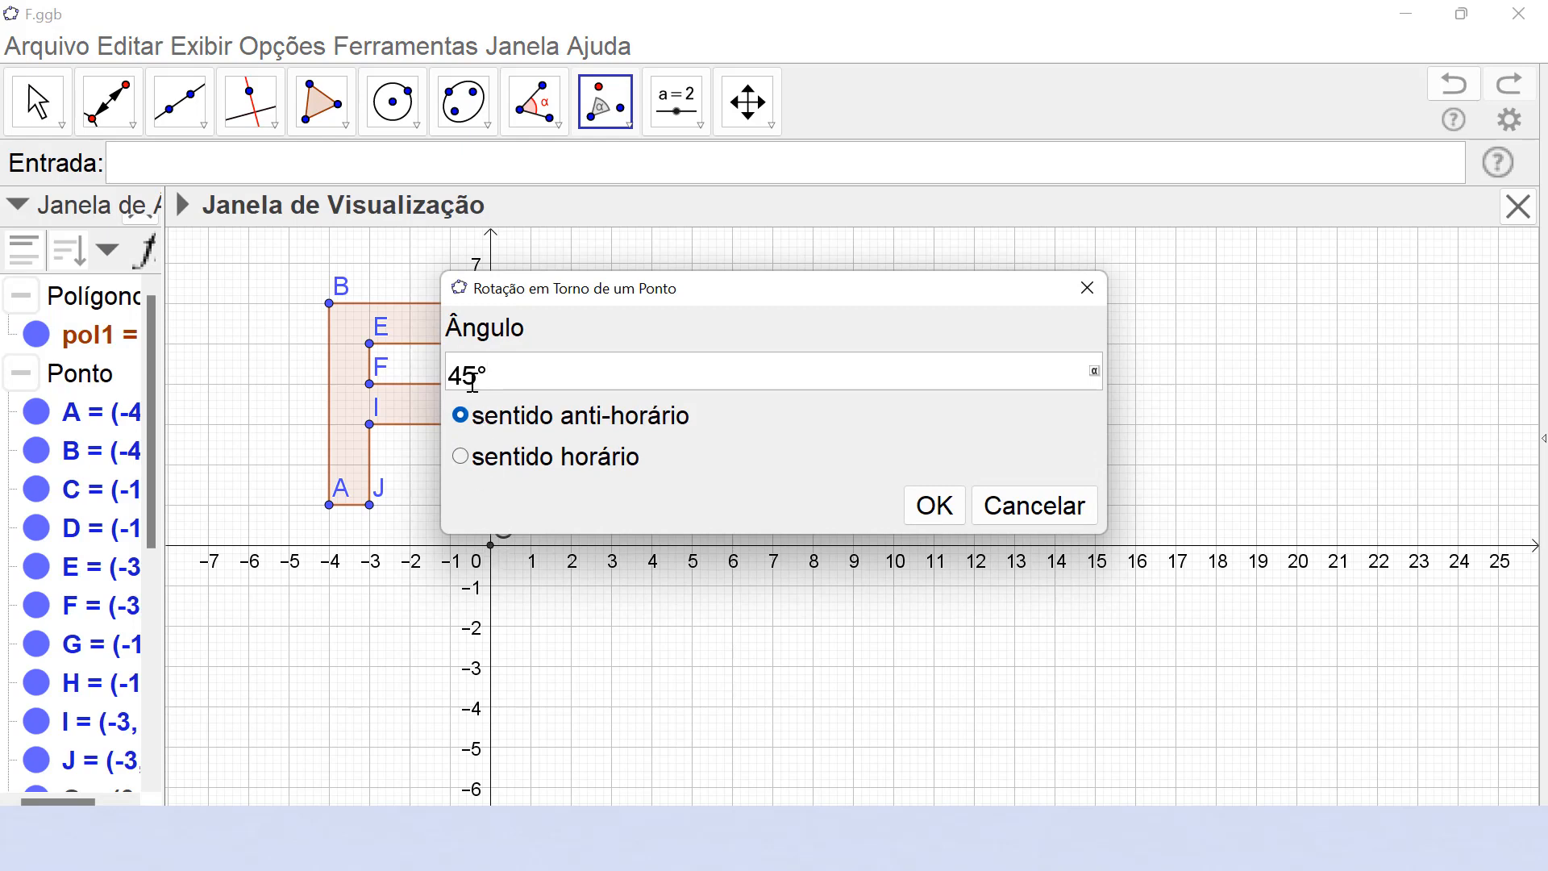
{"action": "left_click_drag", "start_coordinate": [473, 382], "coordinate": [450, 379]}
{"action": "type", "text": "180"}
{"action": "left_click", "coordinate": [461, 457]}
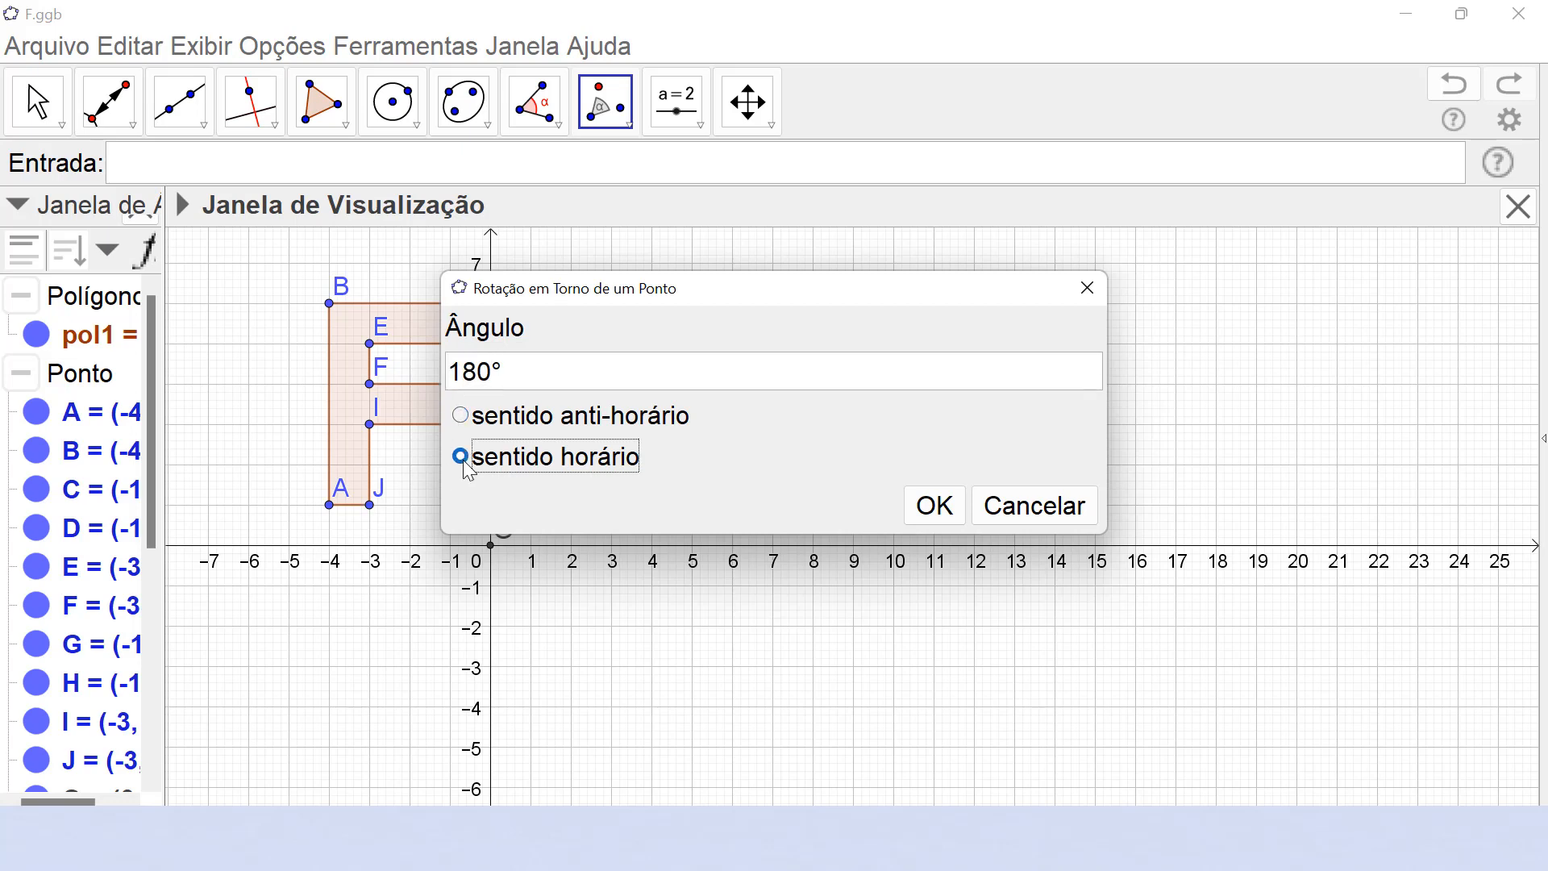
{"action": "left_click", "coordinate": [950, 513]}
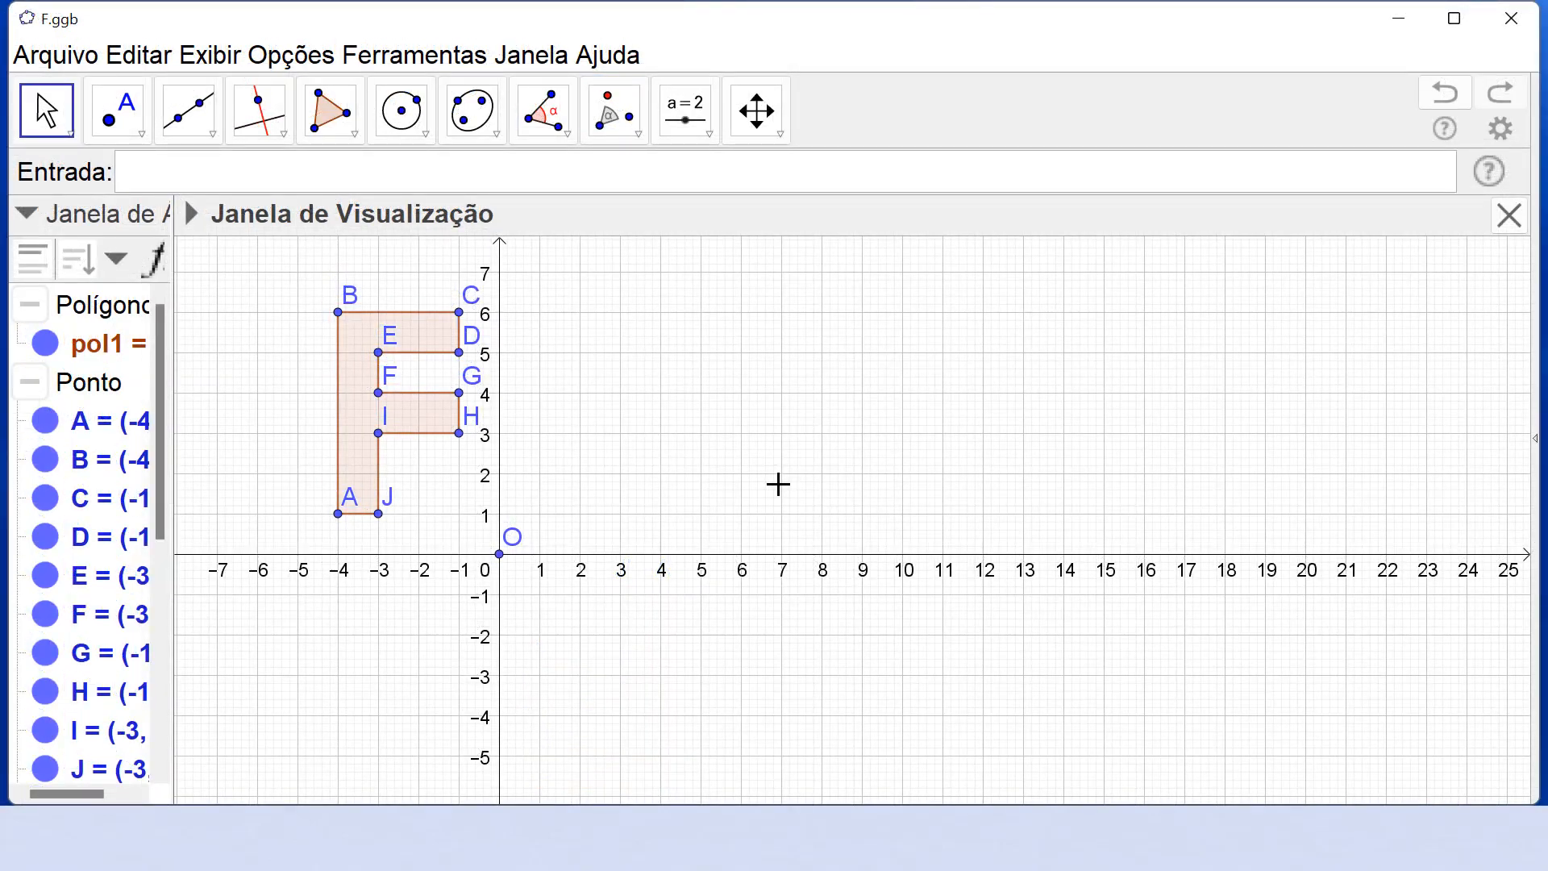
Step: Create an angle slider α at about (12, 6) ranging from -180° to 180°
{"action": "left_click", "coordinate": [686, 123]}
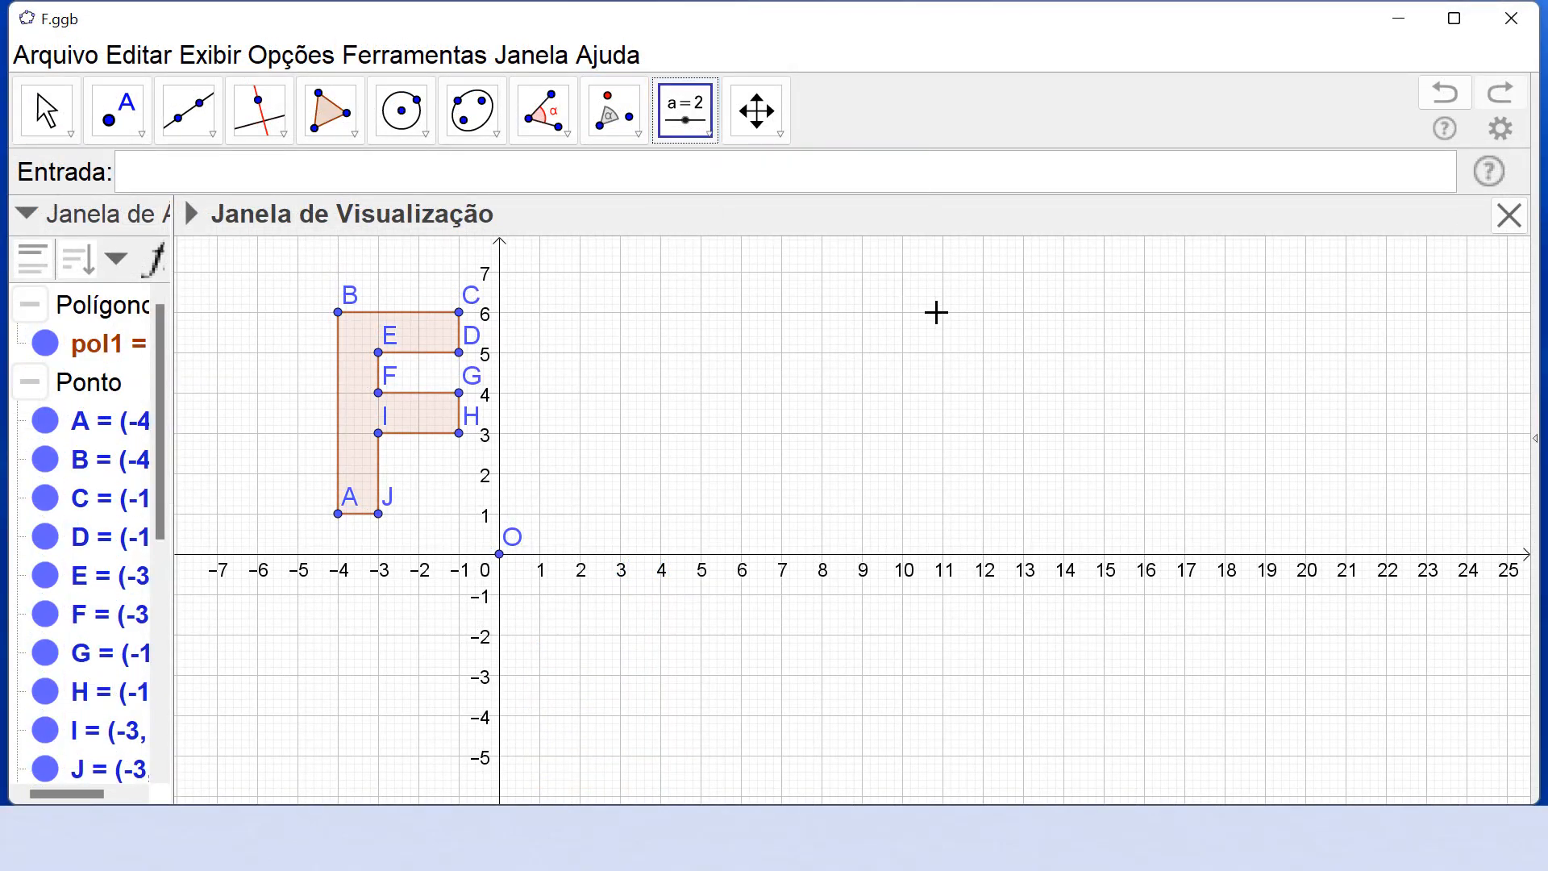
{"action": "left_click", "coordinate": [984, 314]}
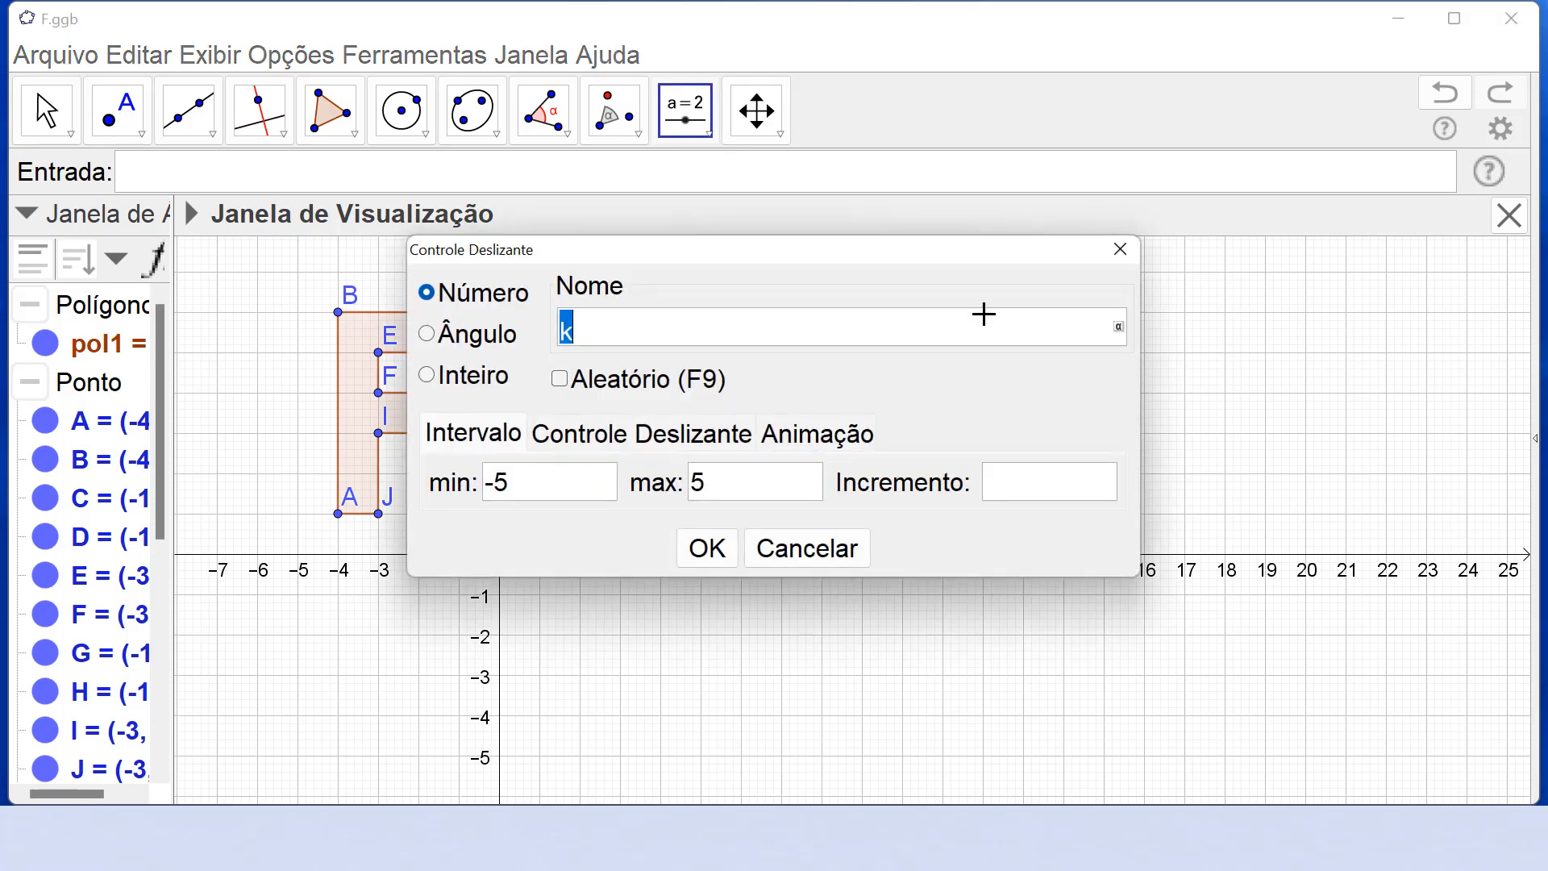
{"action": "left_click", "coordinate": [428, 335]}
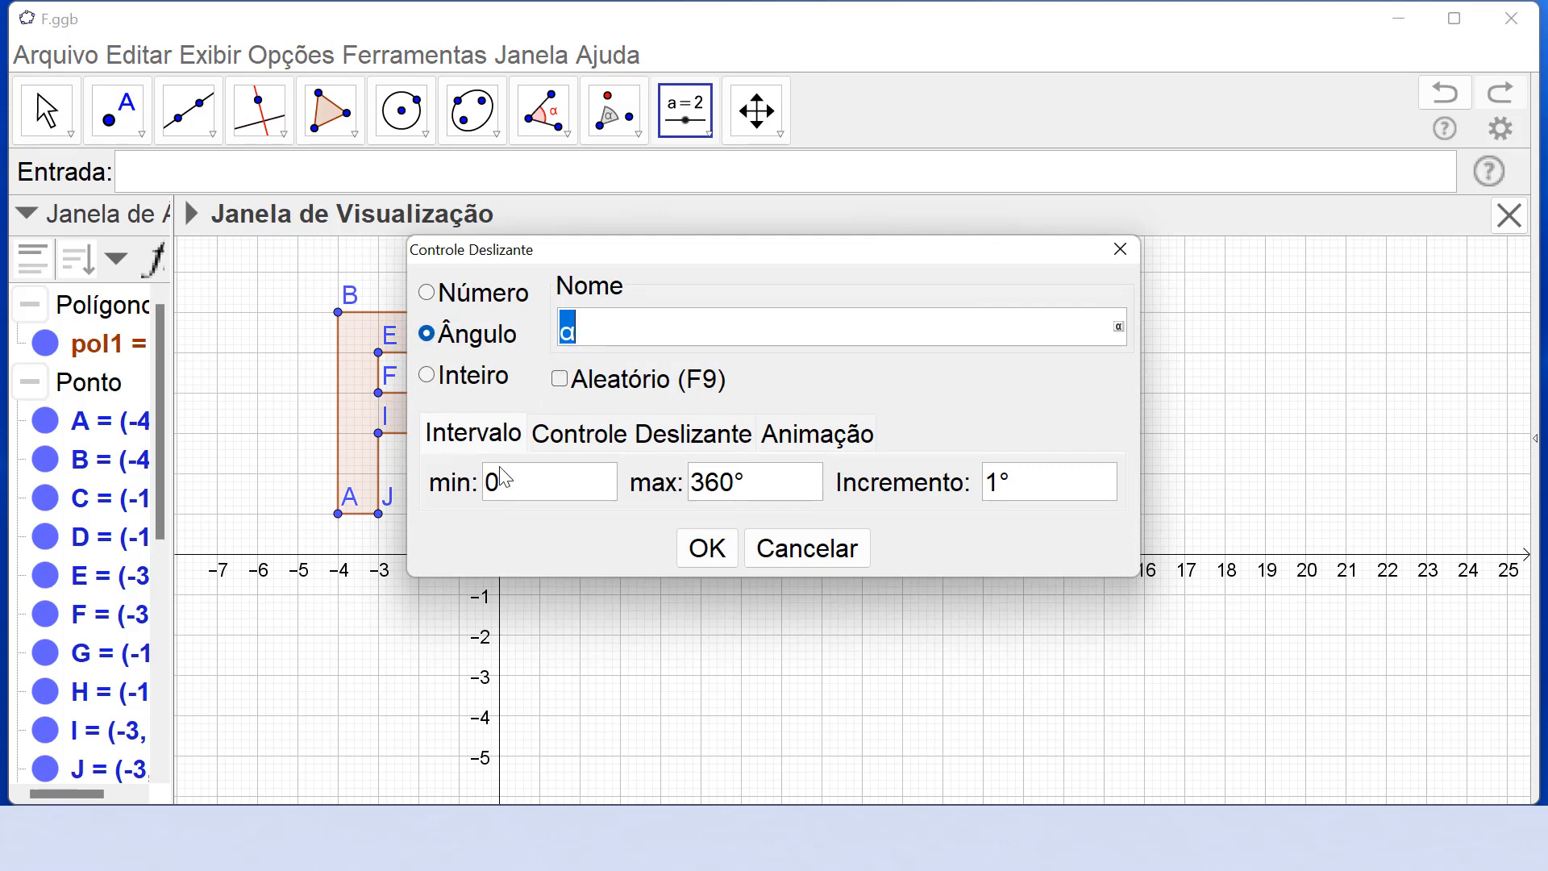
{"action": "left_click", "coordinate": [502, 486]}
{"action": "type", "text": "-180"}
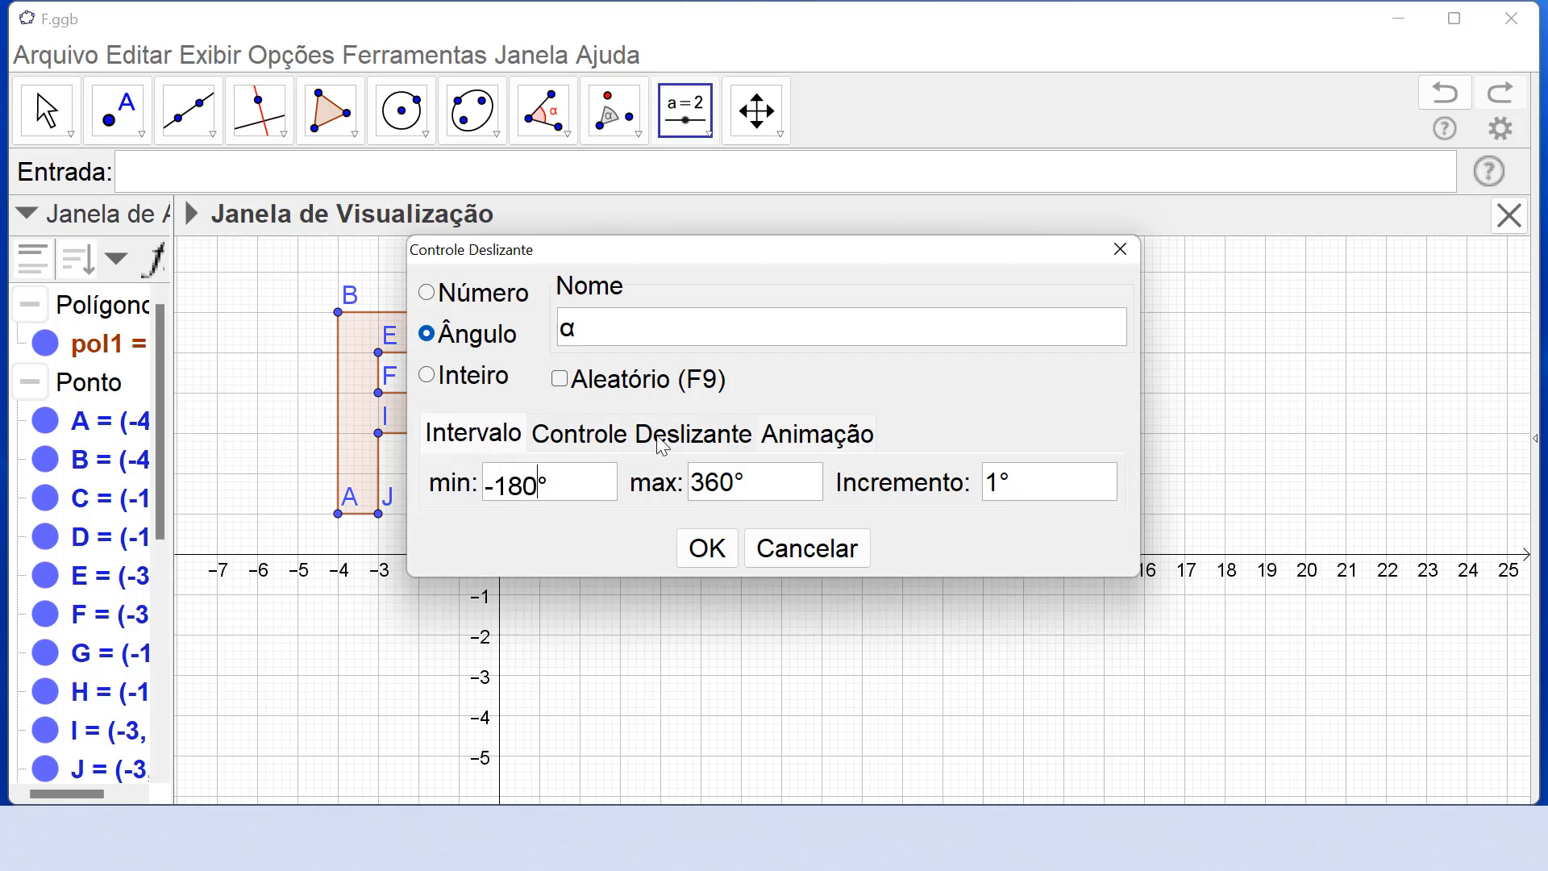
{"action": "left_click_drag", "start_coordinate": [739, 491], "coordinate": [690, 492]}
{"action": "left_click", "coordinate": [730, 491]}
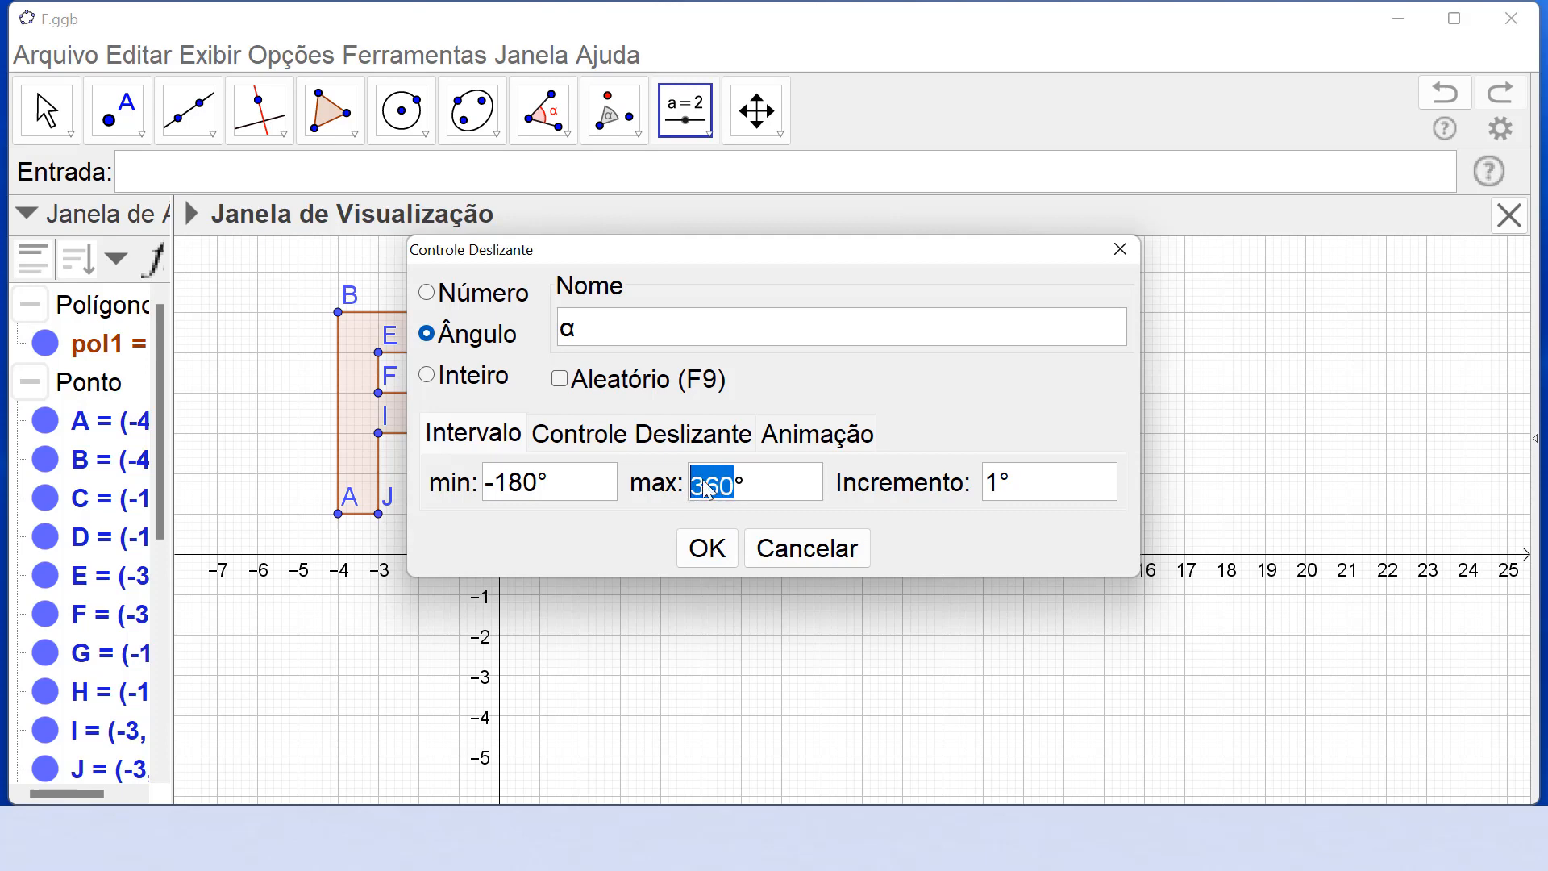
{"action": "type", "text": "180"}
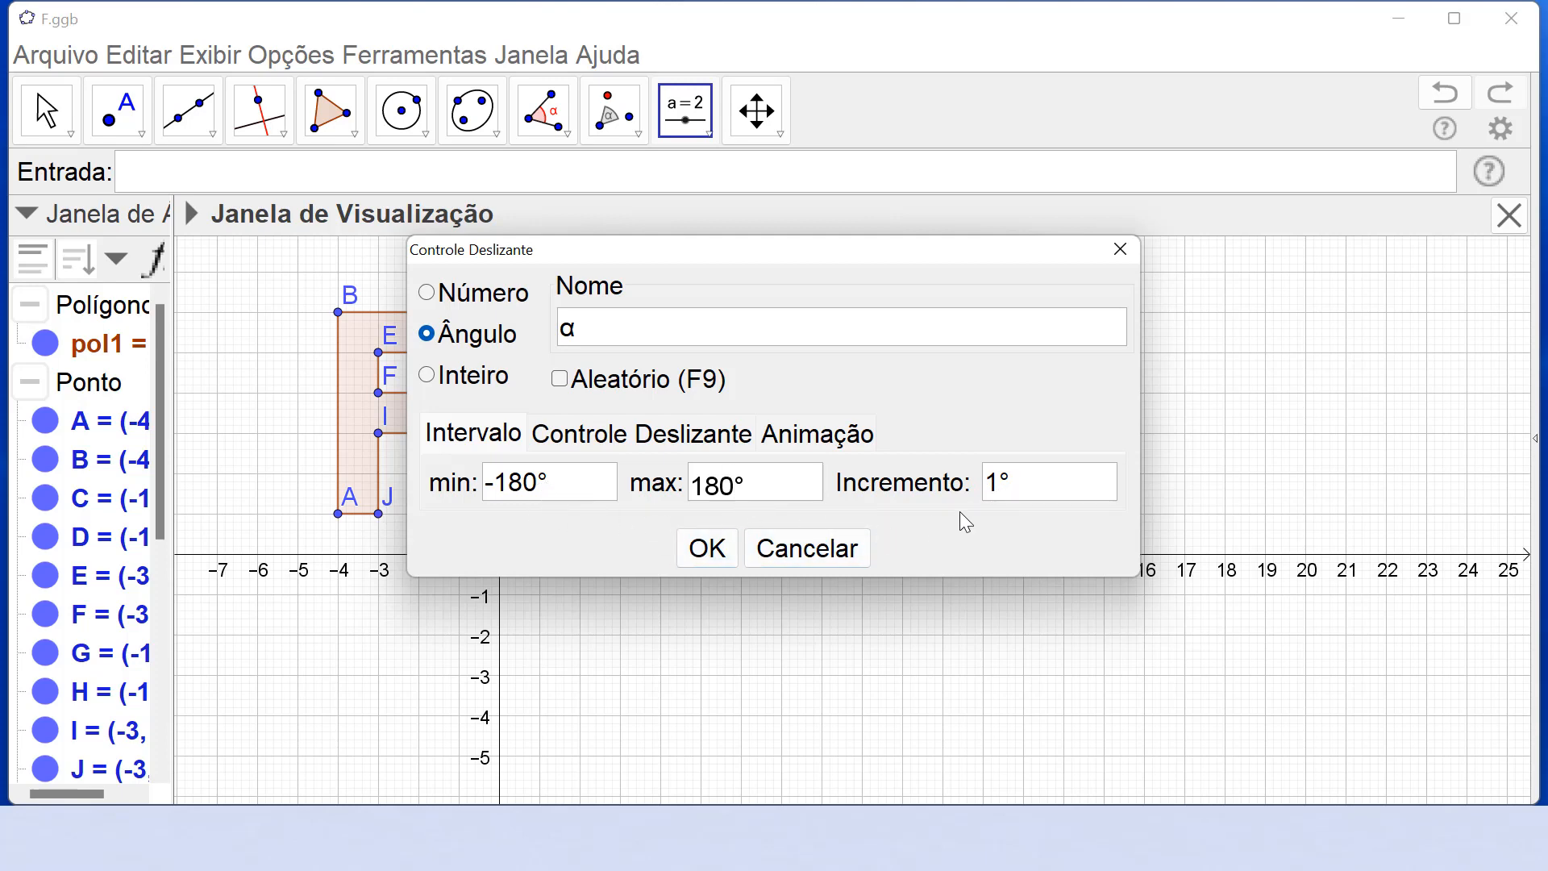
{"action": "left_click", "coordinate": [707, 549]}
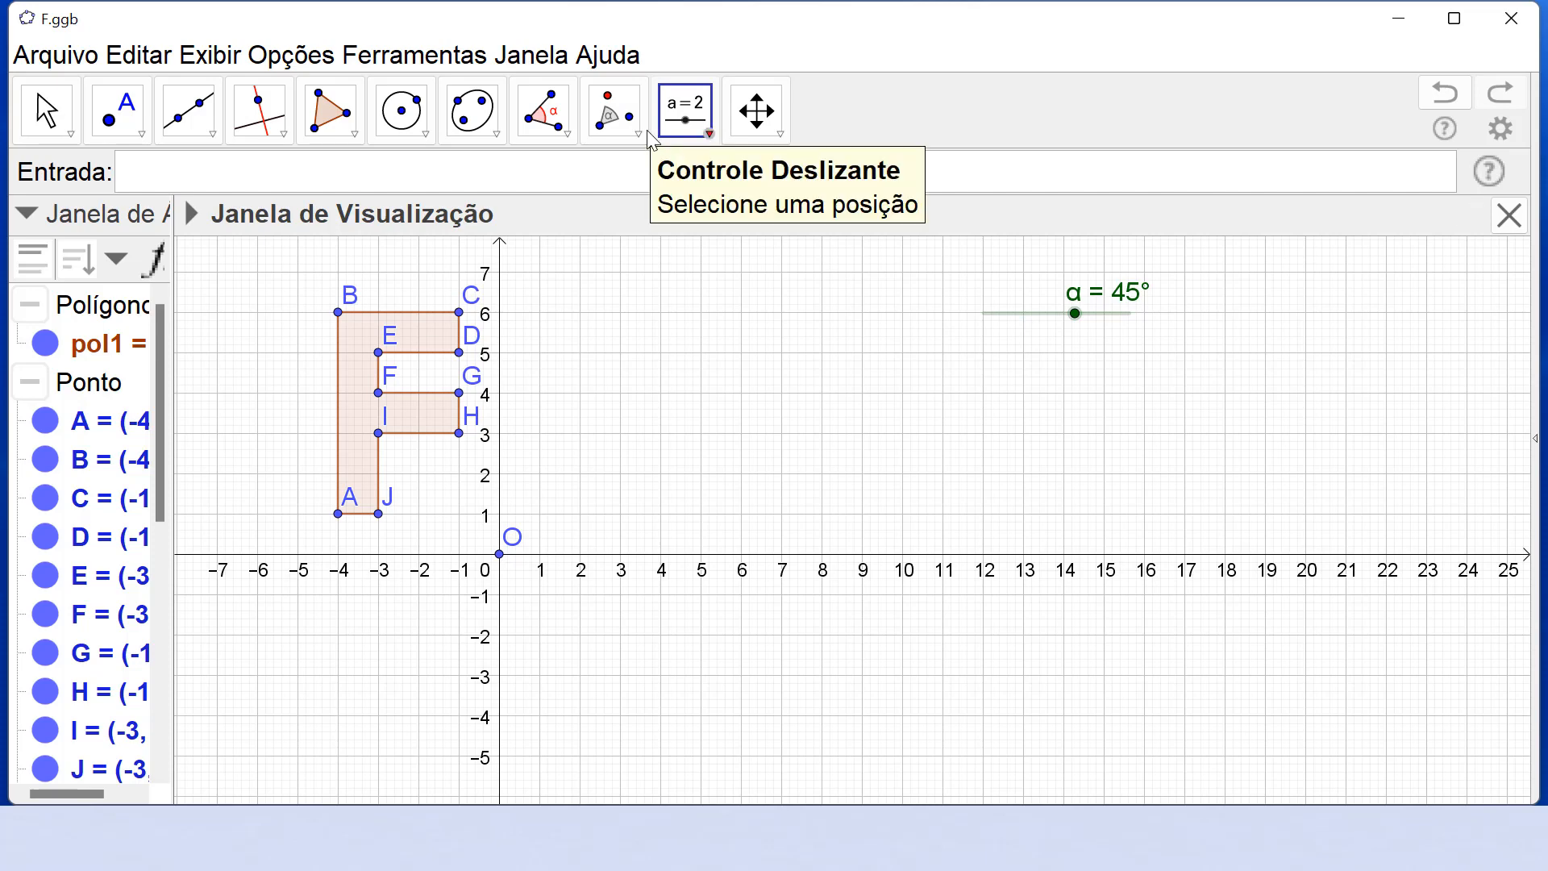
Step: Rotate the F-shaped polygon about point O counterclockwise by angle α, and set the α slider to 180°
{"action": "left_click", "coordinate": [616, 121]}
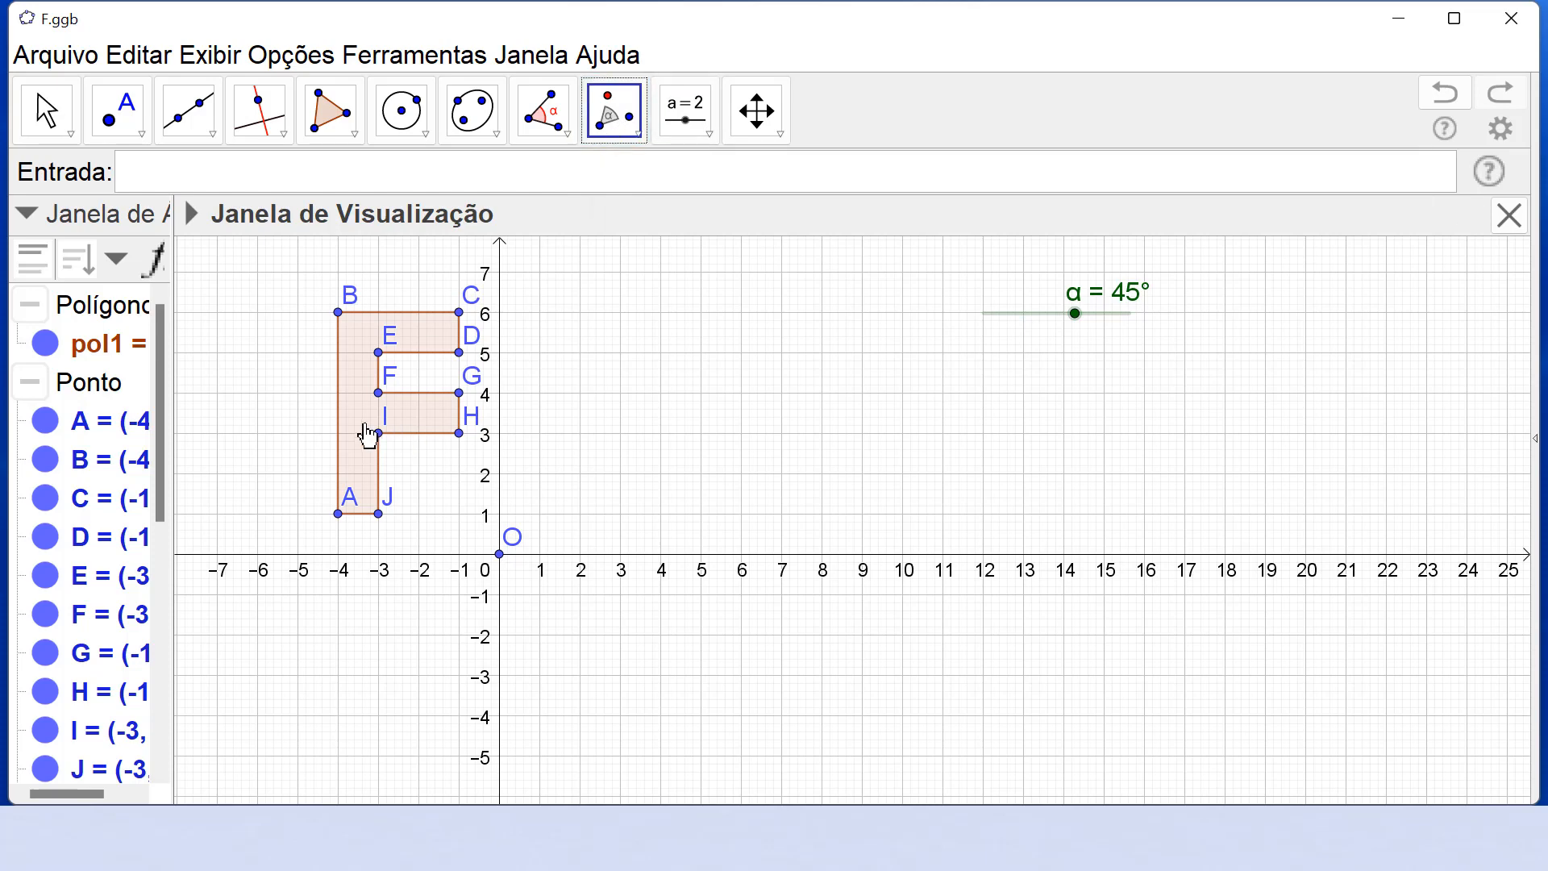
{"action": "left_click", "coordinate": [367, 436]}
{"action": "left_click", "coordinate": [500, 555]}
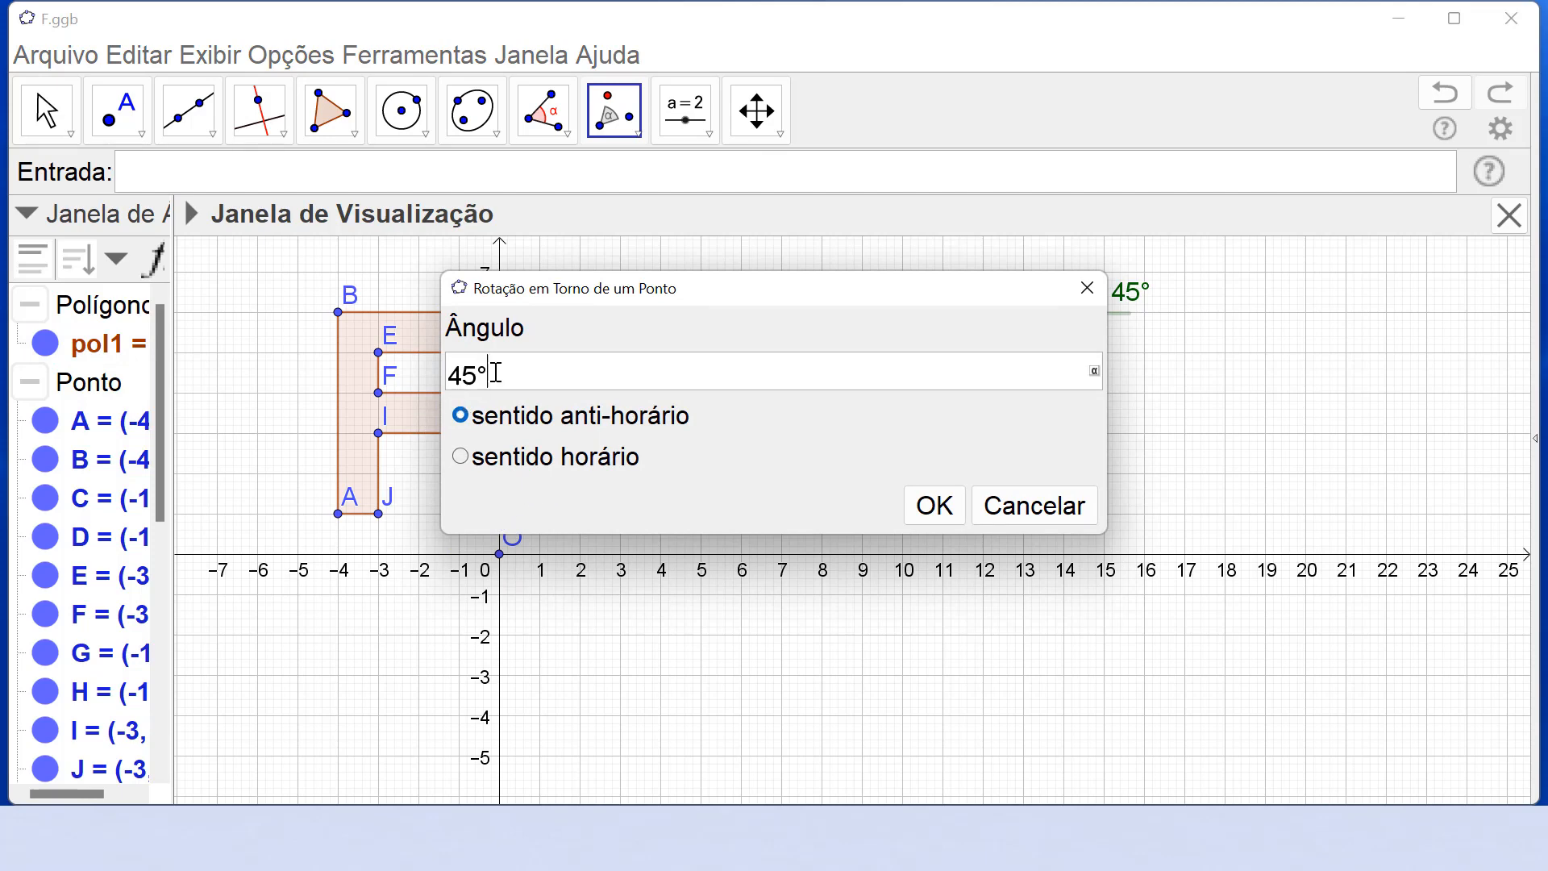
{"action": "left_click_drag", "start_coordinate": [516, 372], "coordinate": [445, 374]}
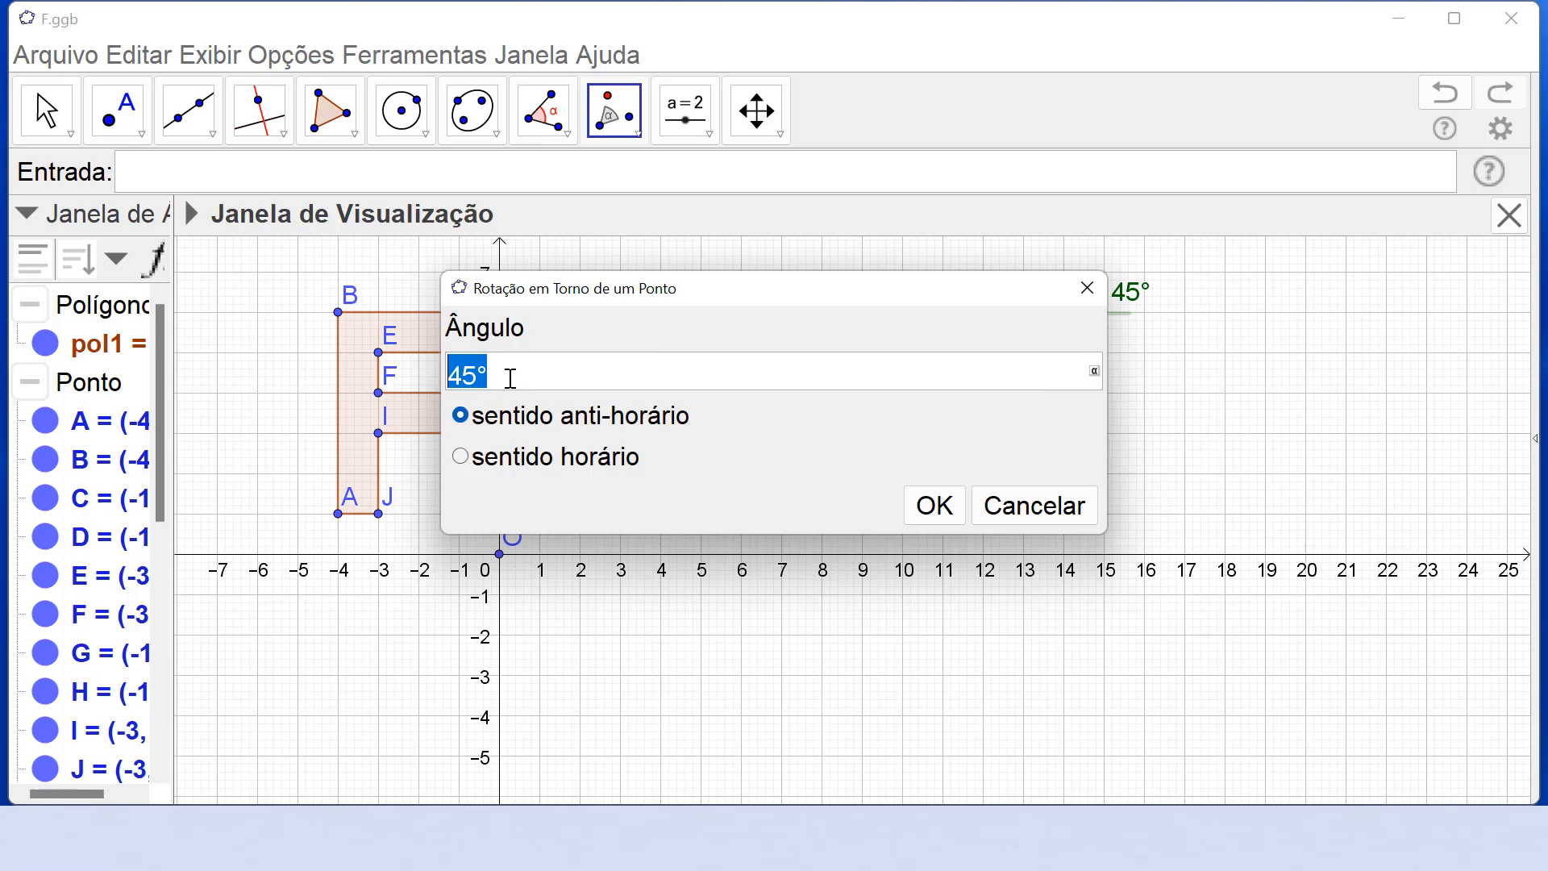
{"action": "key", "text": "BackSpace"}
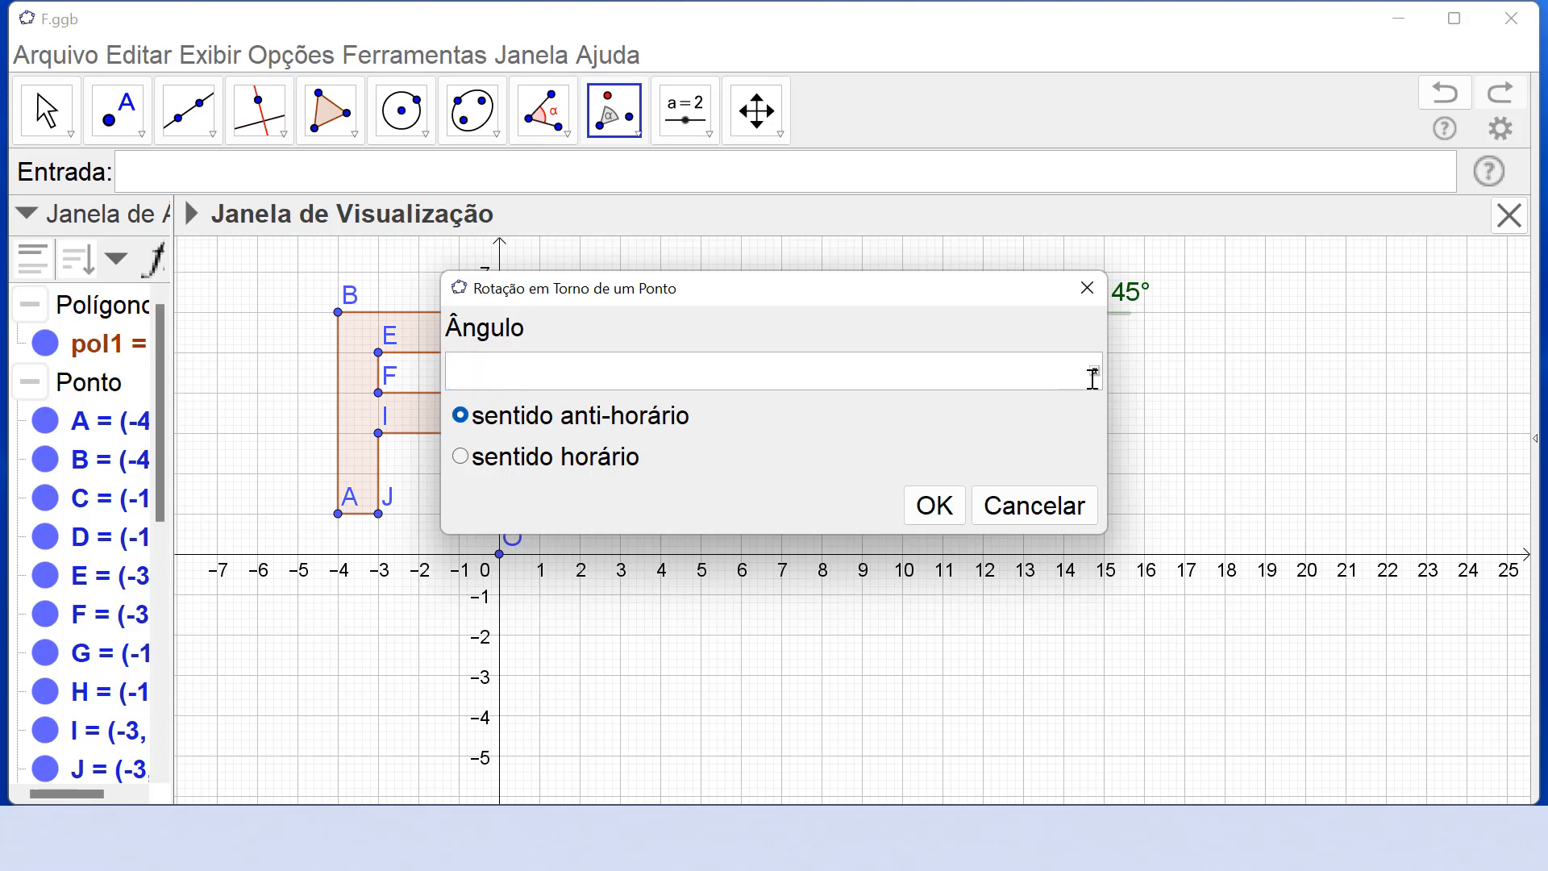
{"action": "left_click", "coordinate": [1095, 373]}
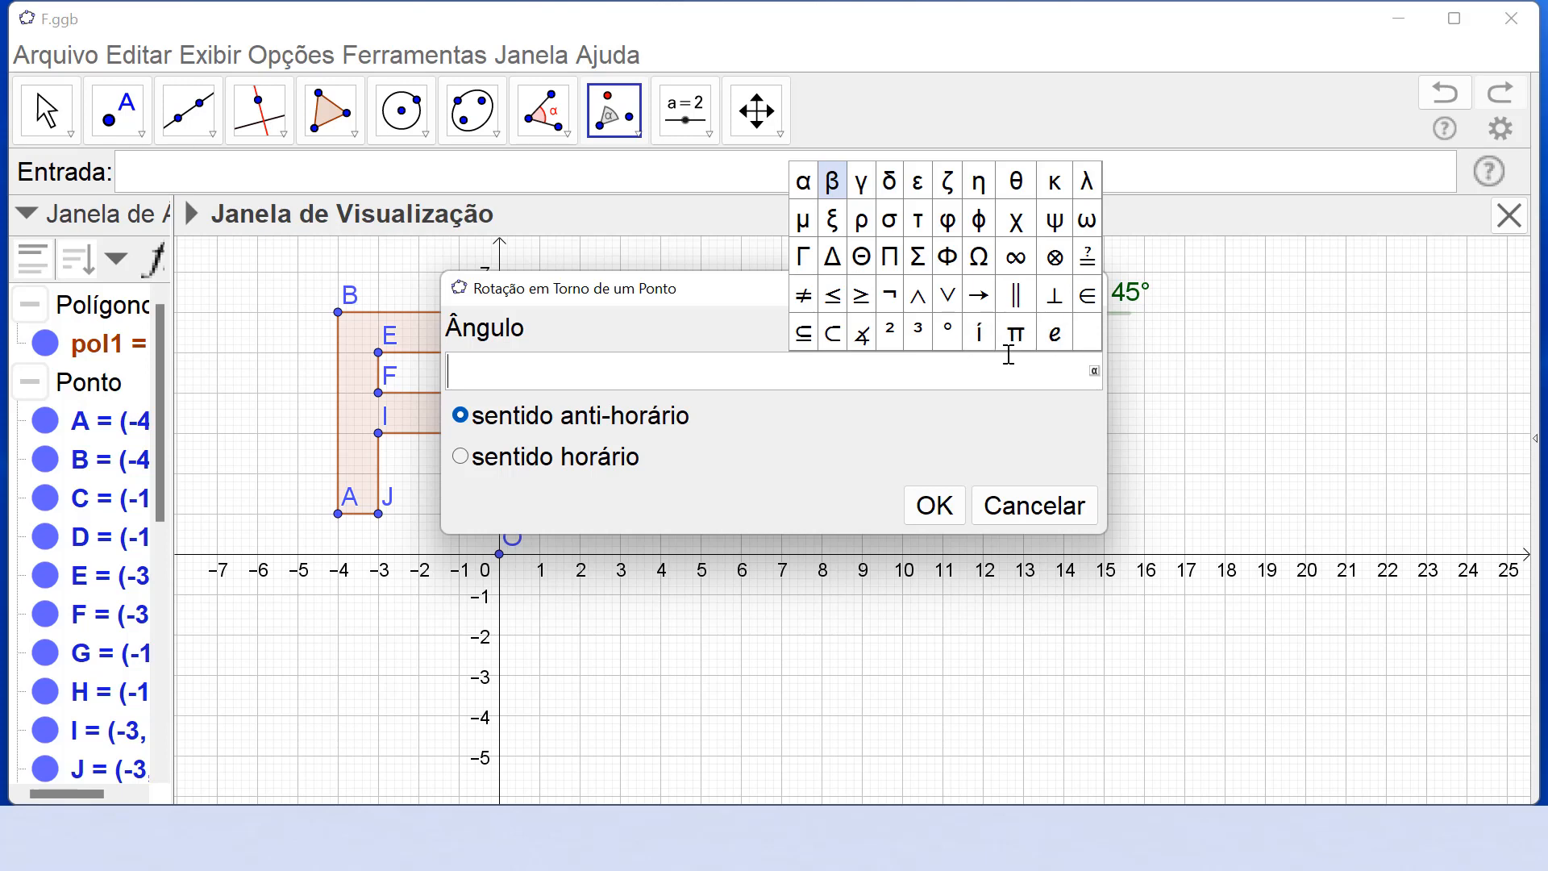
{"action": "left_click", "coordinate": [807, 192]}
{"action": "left_click", "coordinate": [935, 506]}
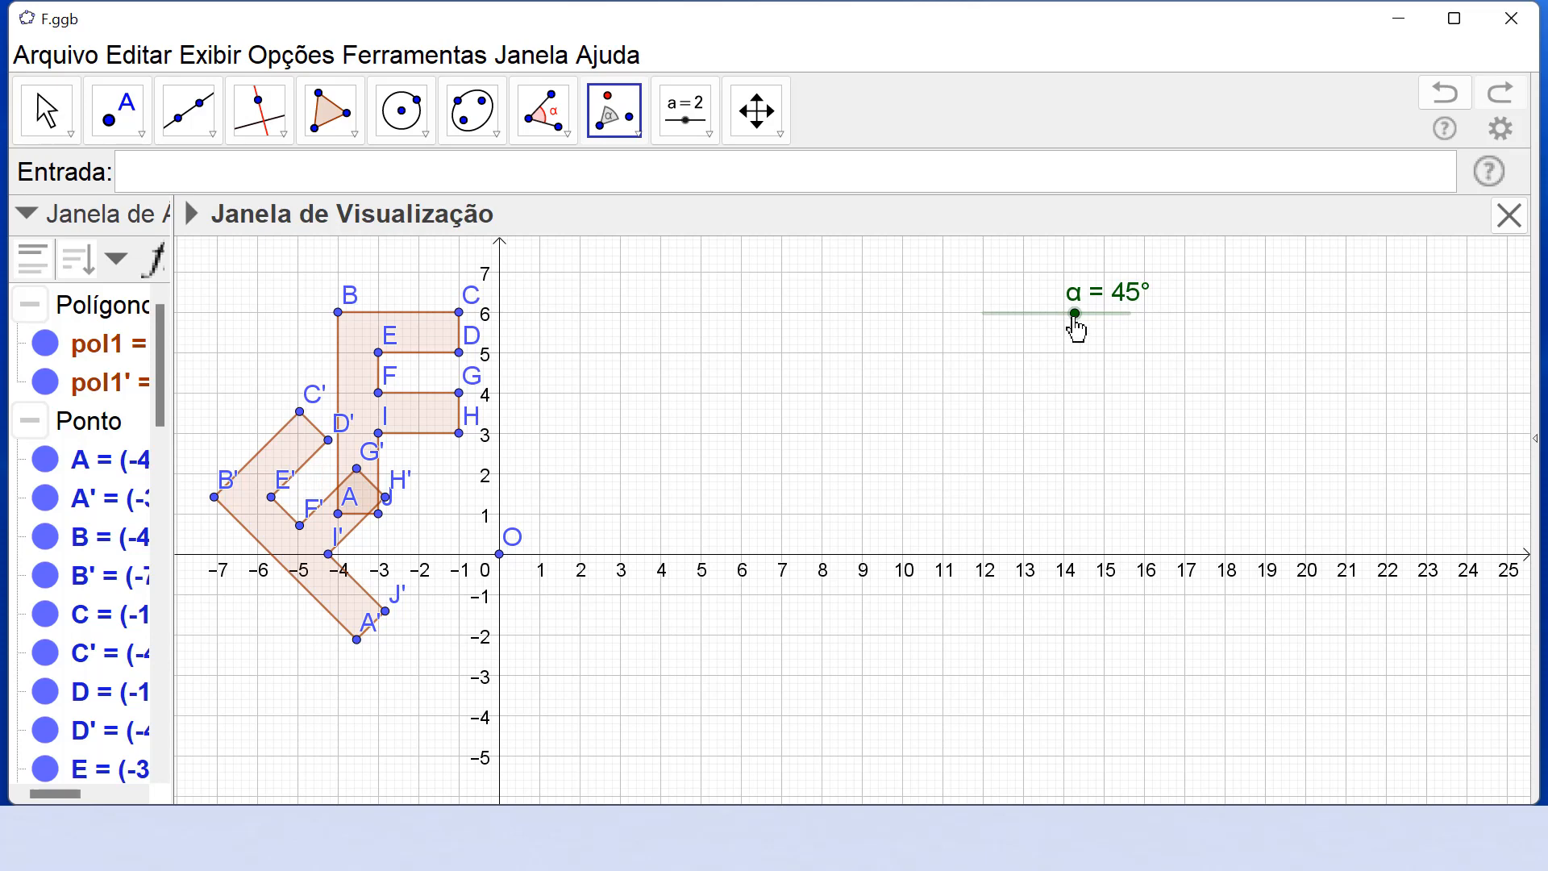
{"action": "left_click_drag", "start_coordinate": [1076, 321], "coordinate": [1149, 336]}
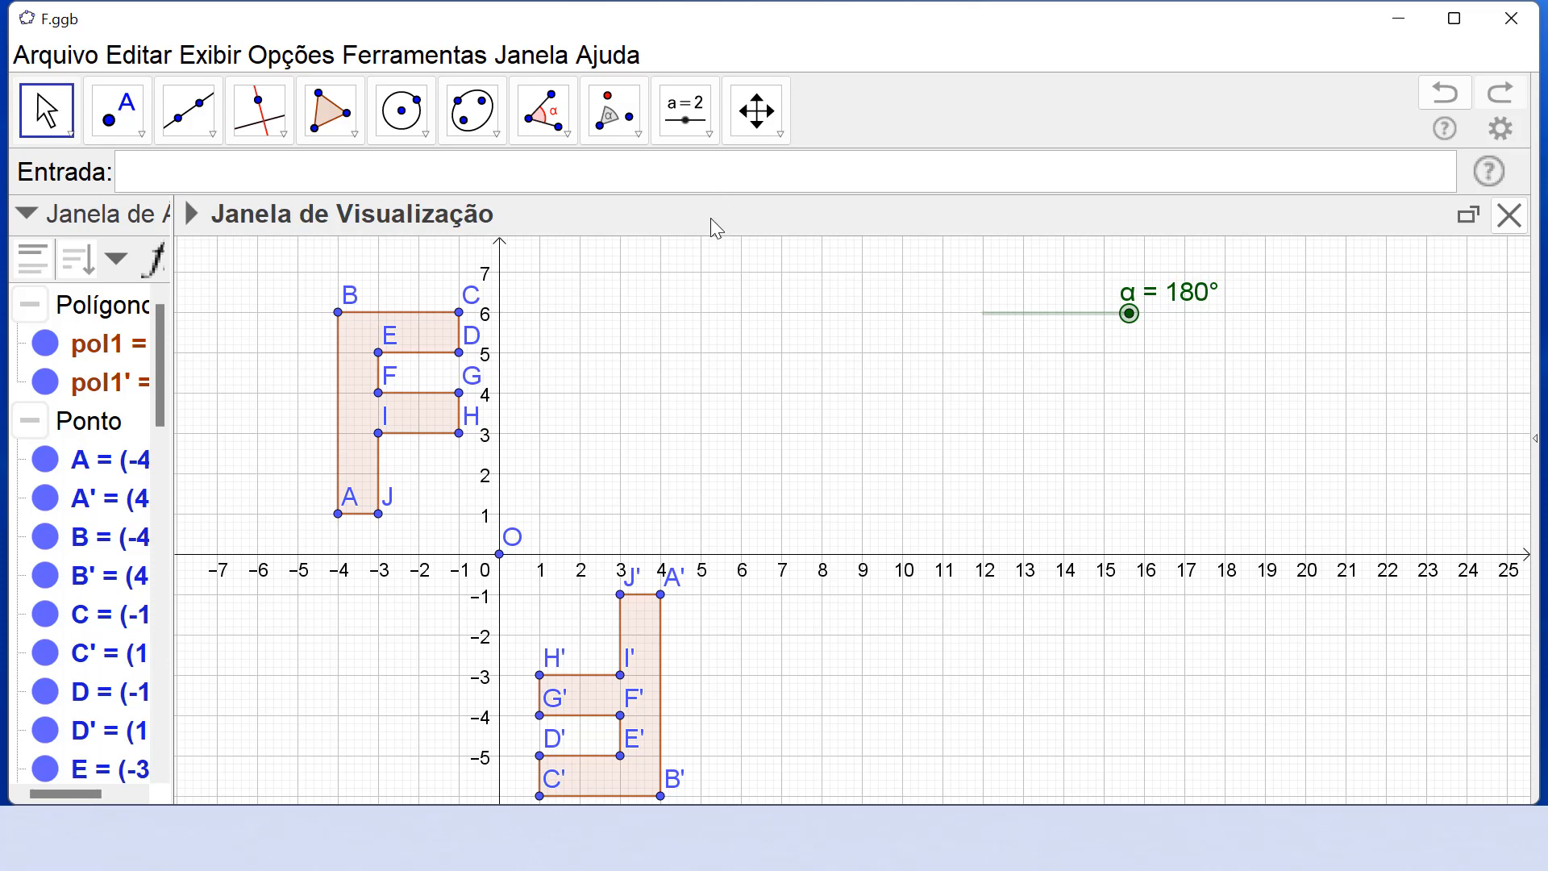
Step: Rotate the original F-shaped polygon about point O clockwise by angle α, and move the α slider to about 92°
{"action": "left_click", "coordinate": [617, 123]}
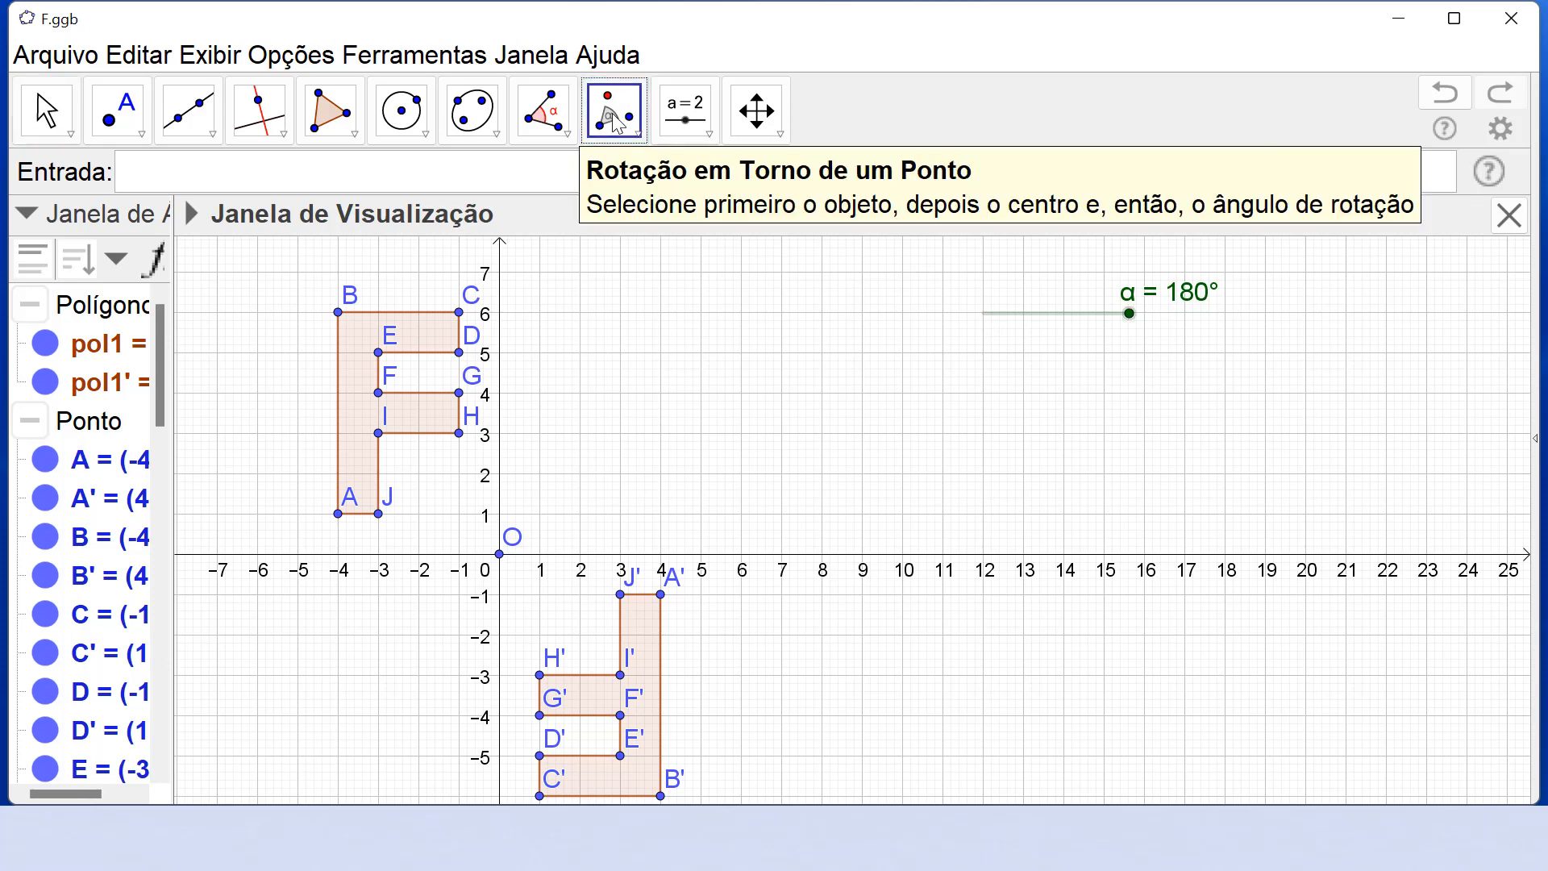
{"action": "left_click", "coordinate": [373, 422]}
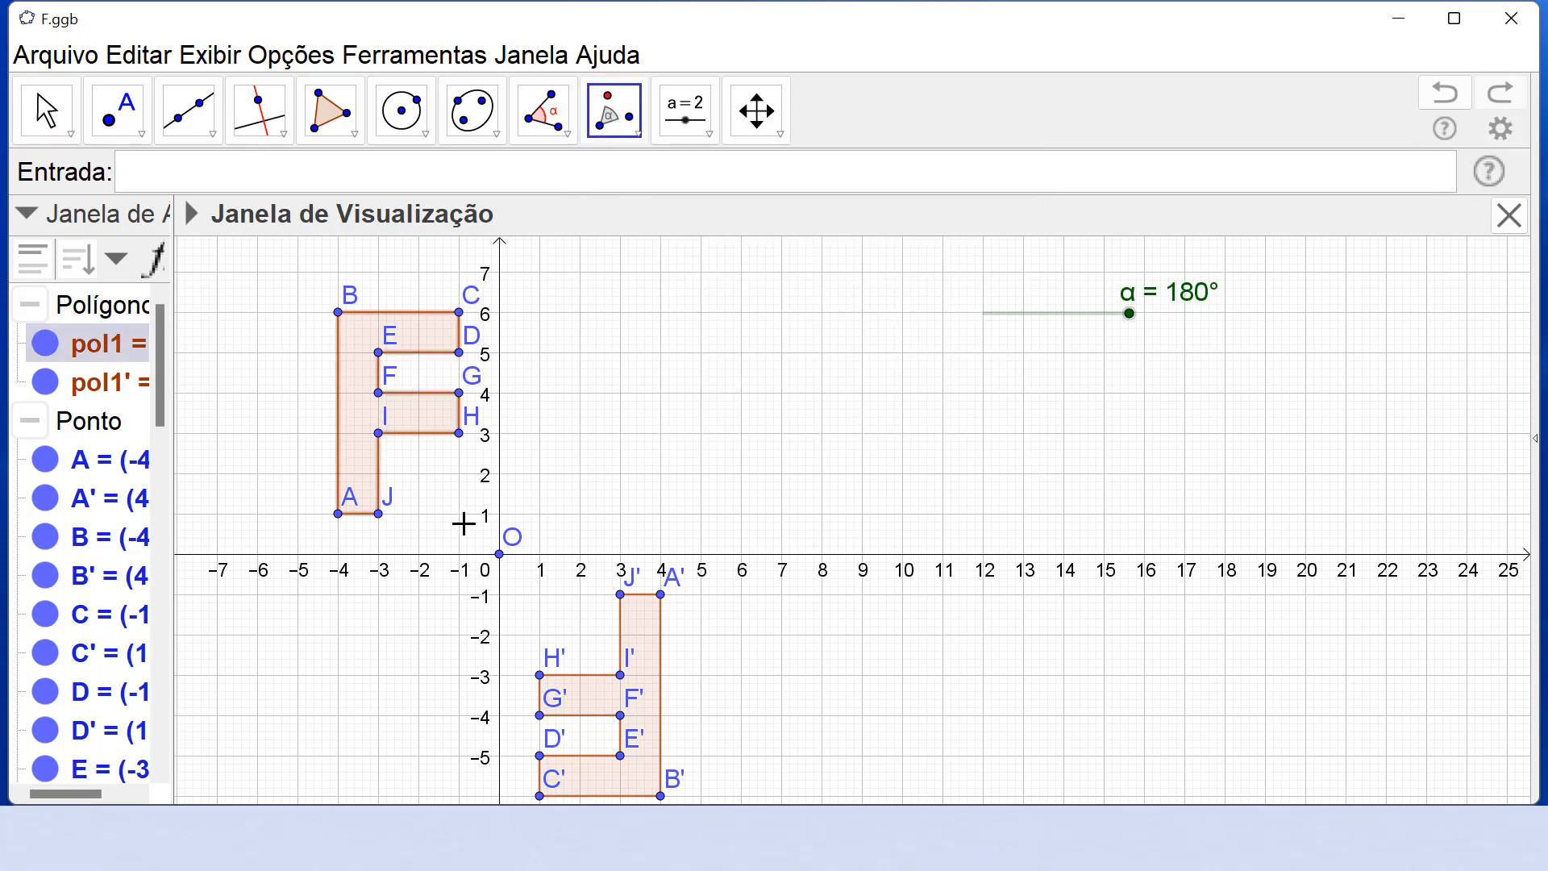
{"action": "left_click", "coordinate": [501, 557]}
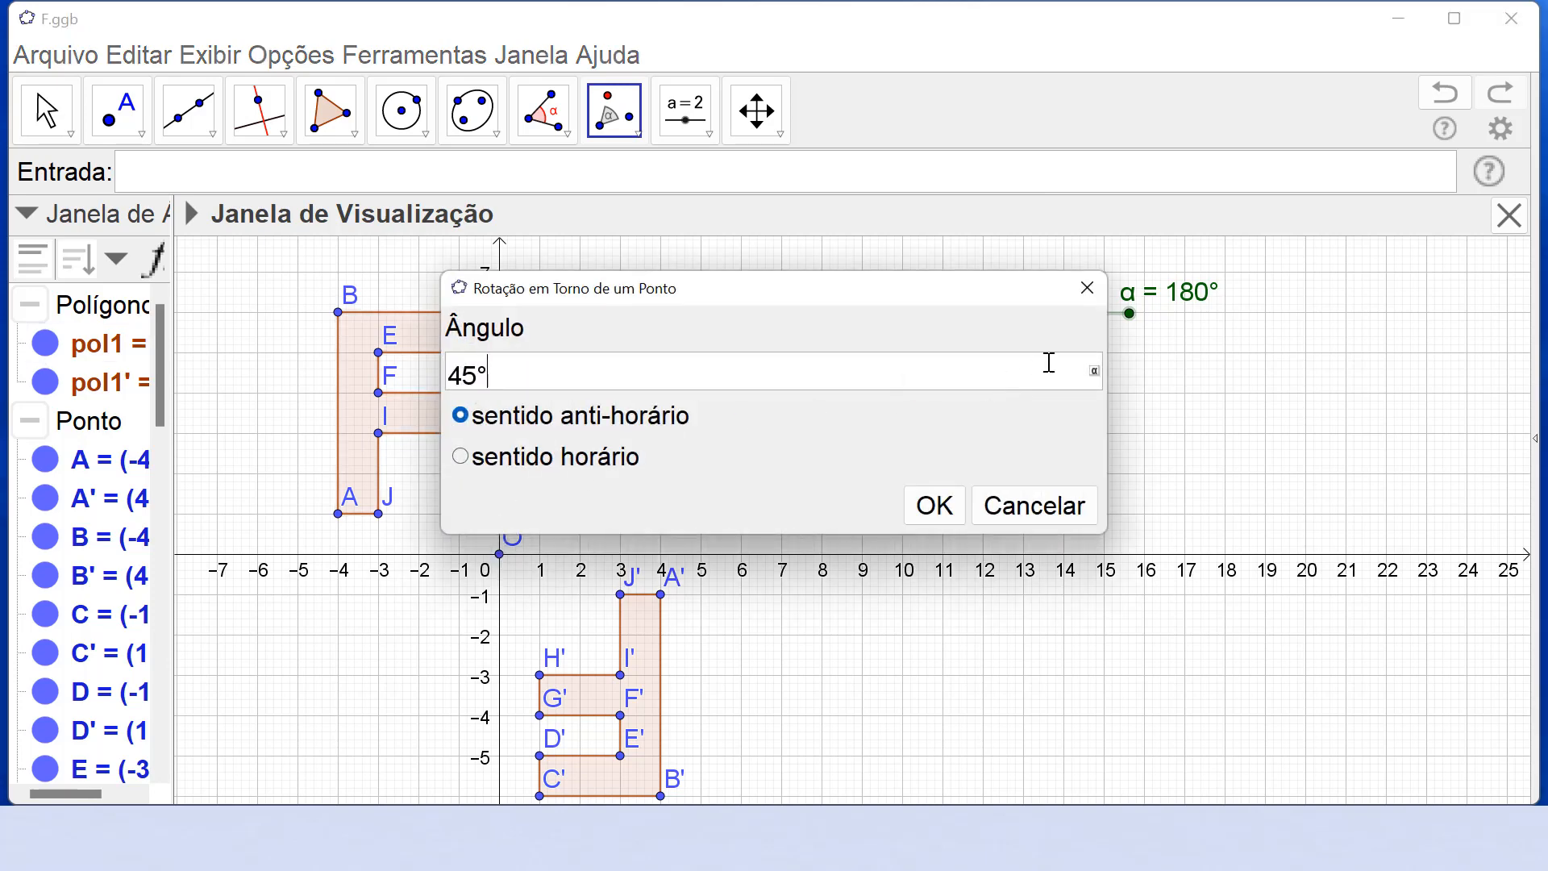
{"action": "left_click_drag", "start_coordinate": [481, 377], "coordinate": [419, 383]}
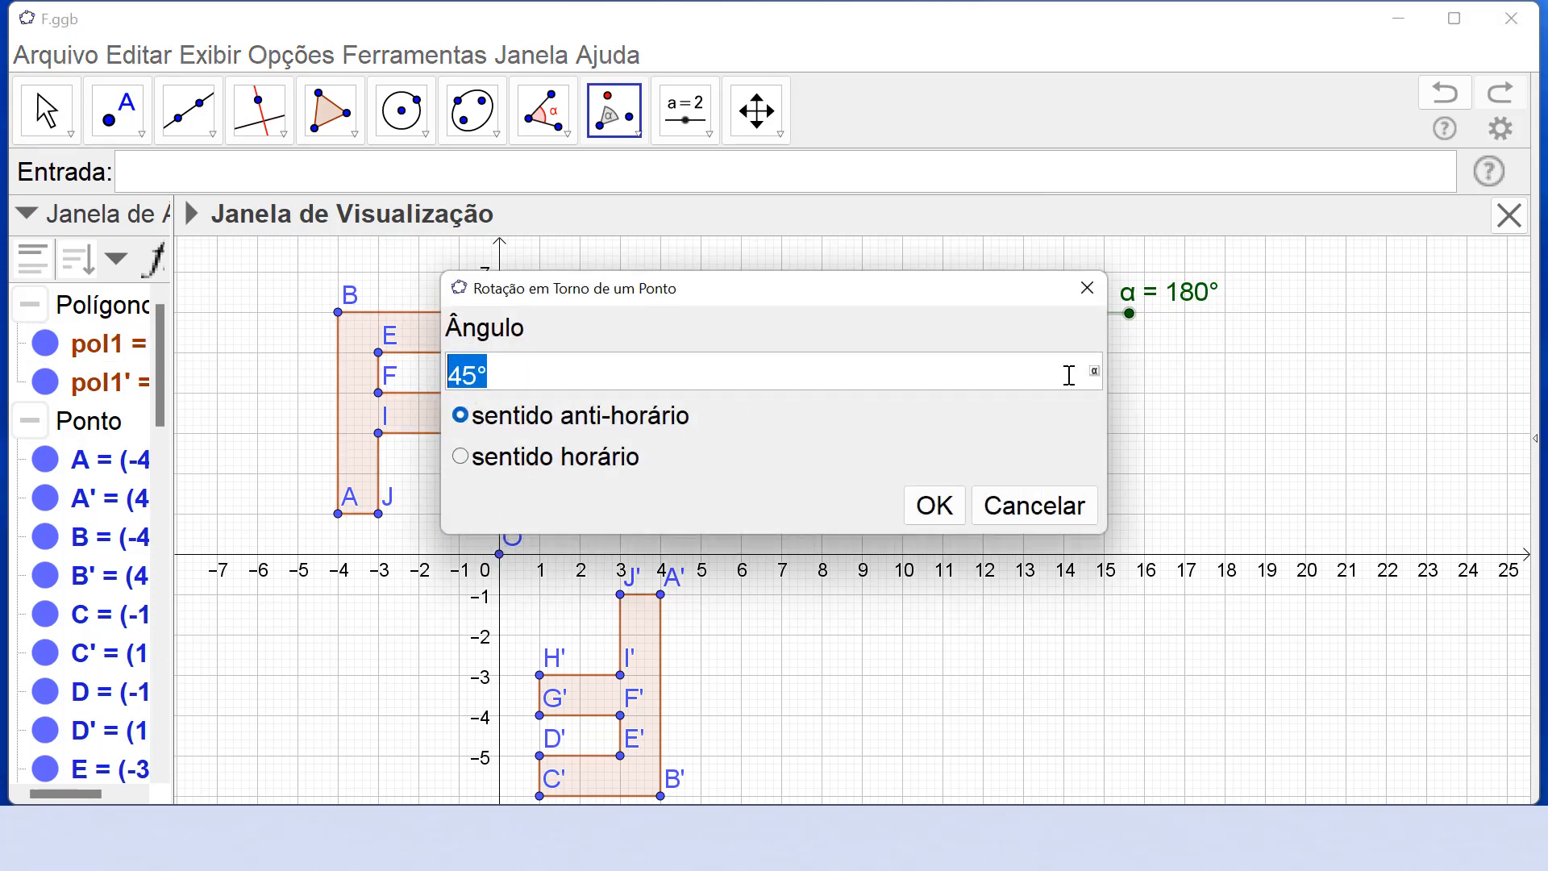
{"action": "left_click", "coordinate": [1095, 371]}
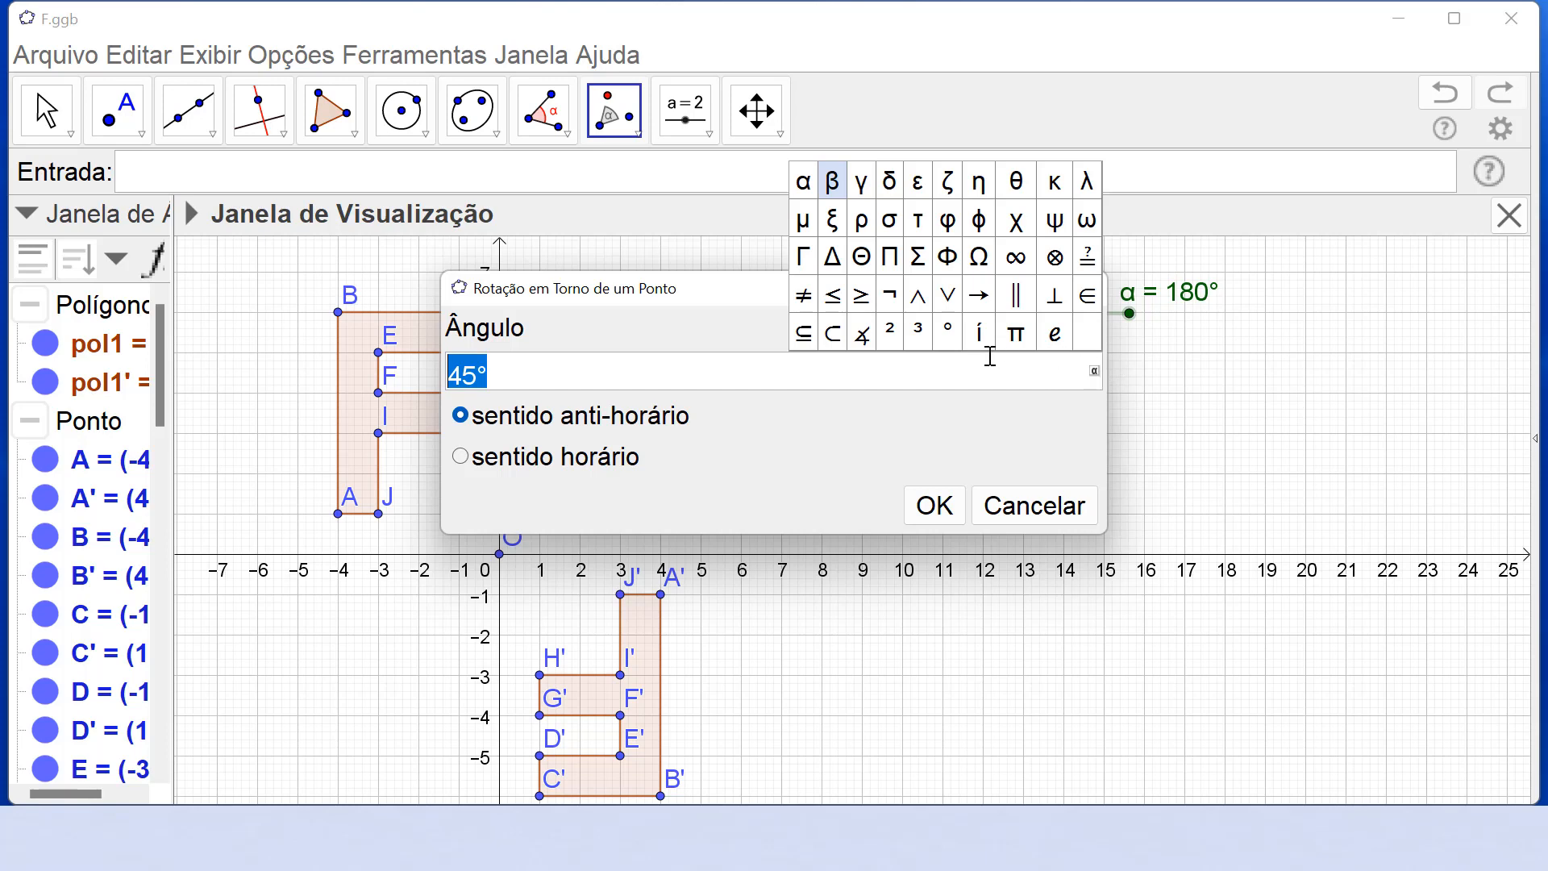
{"action": "left_click", "coordinate": [804, 182]}
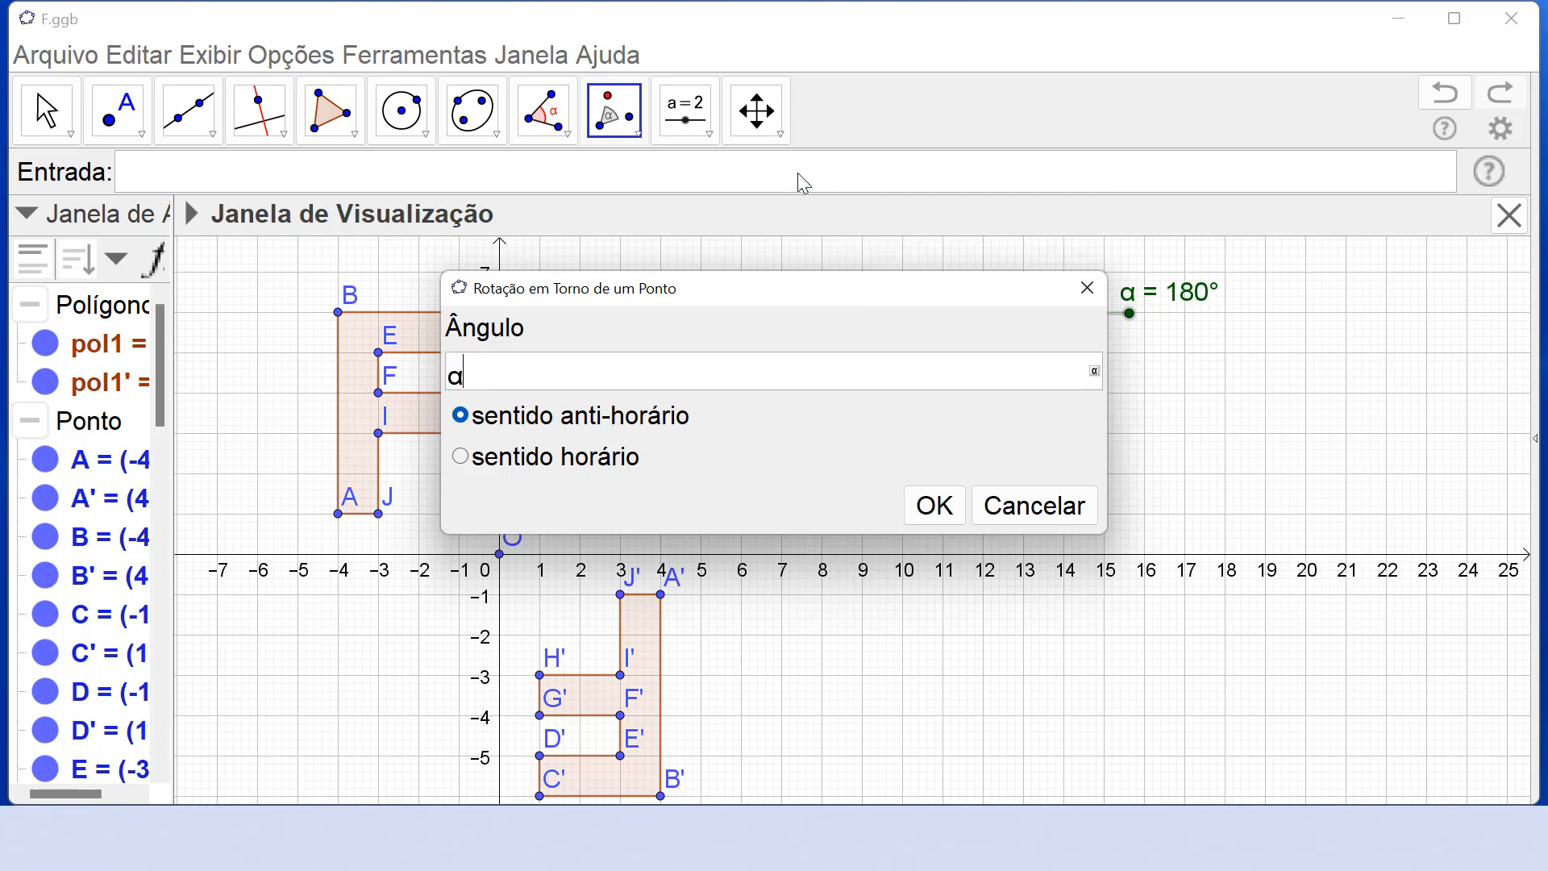
{"action": "left_click", "coordinate": [463, 458]}
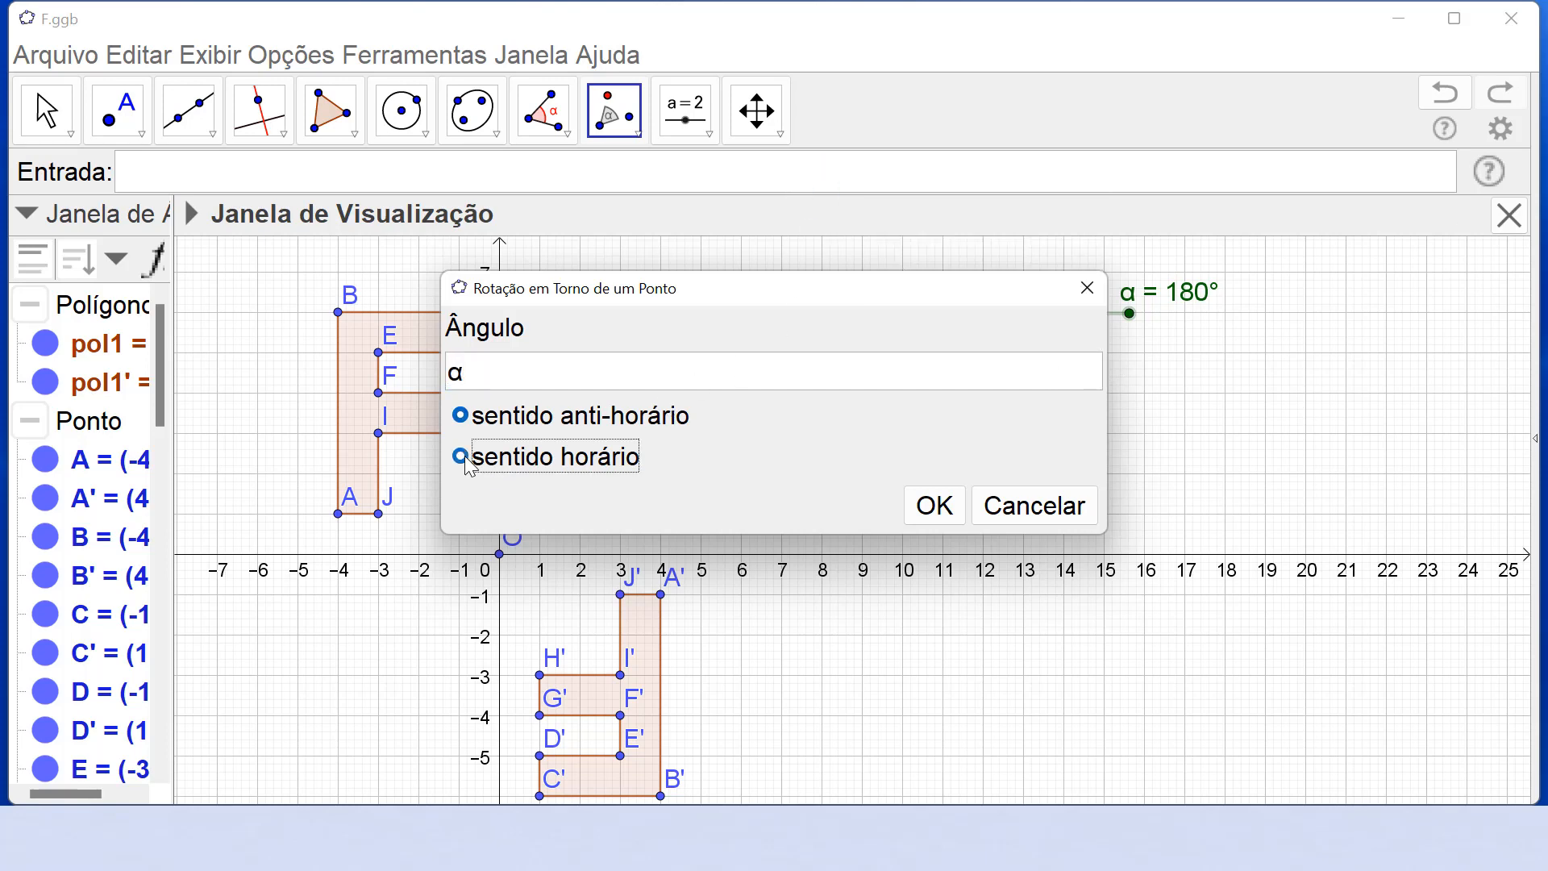
{"action": "left_click", "coordinate": [935, 507]}
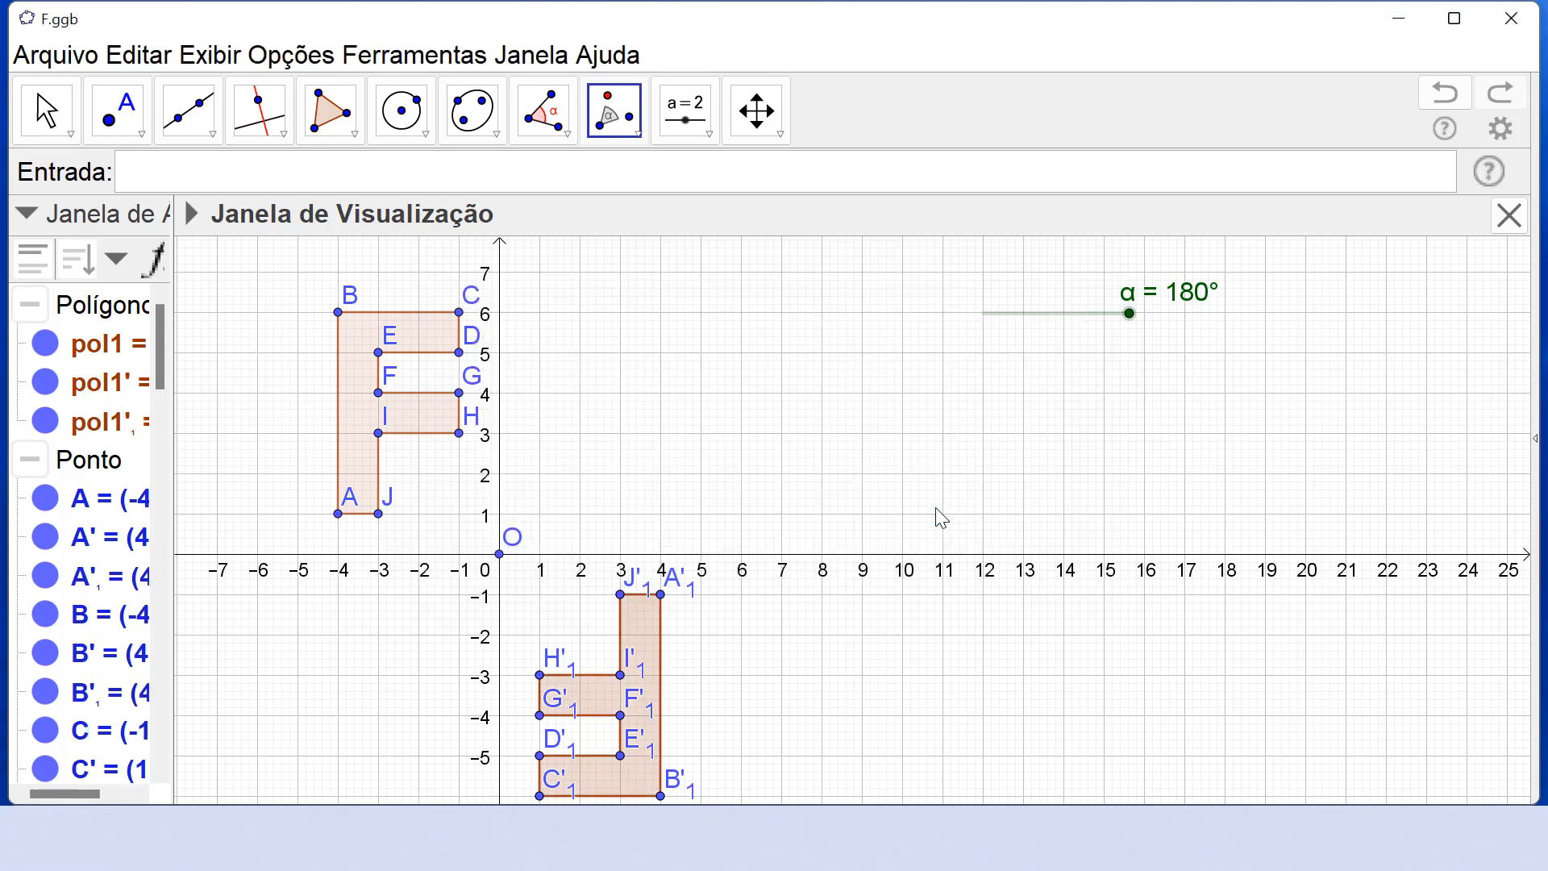
{"action": "key", "text": "Escape"}
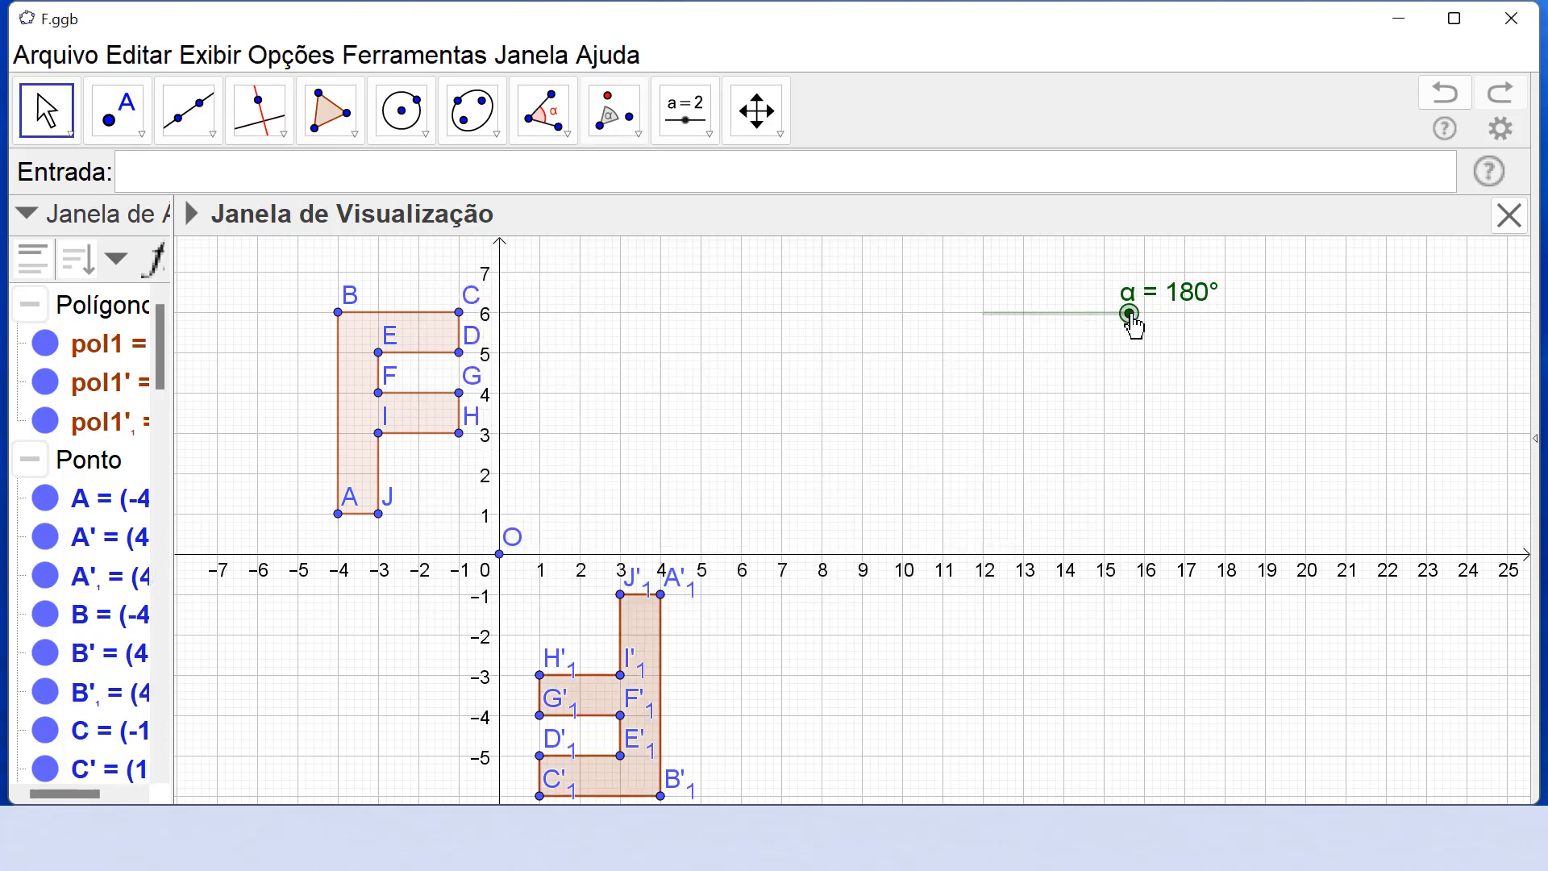
{"action": "left_click_drag", "start_coordinate": [1136, 326], "coordinate": [1101, 342]}
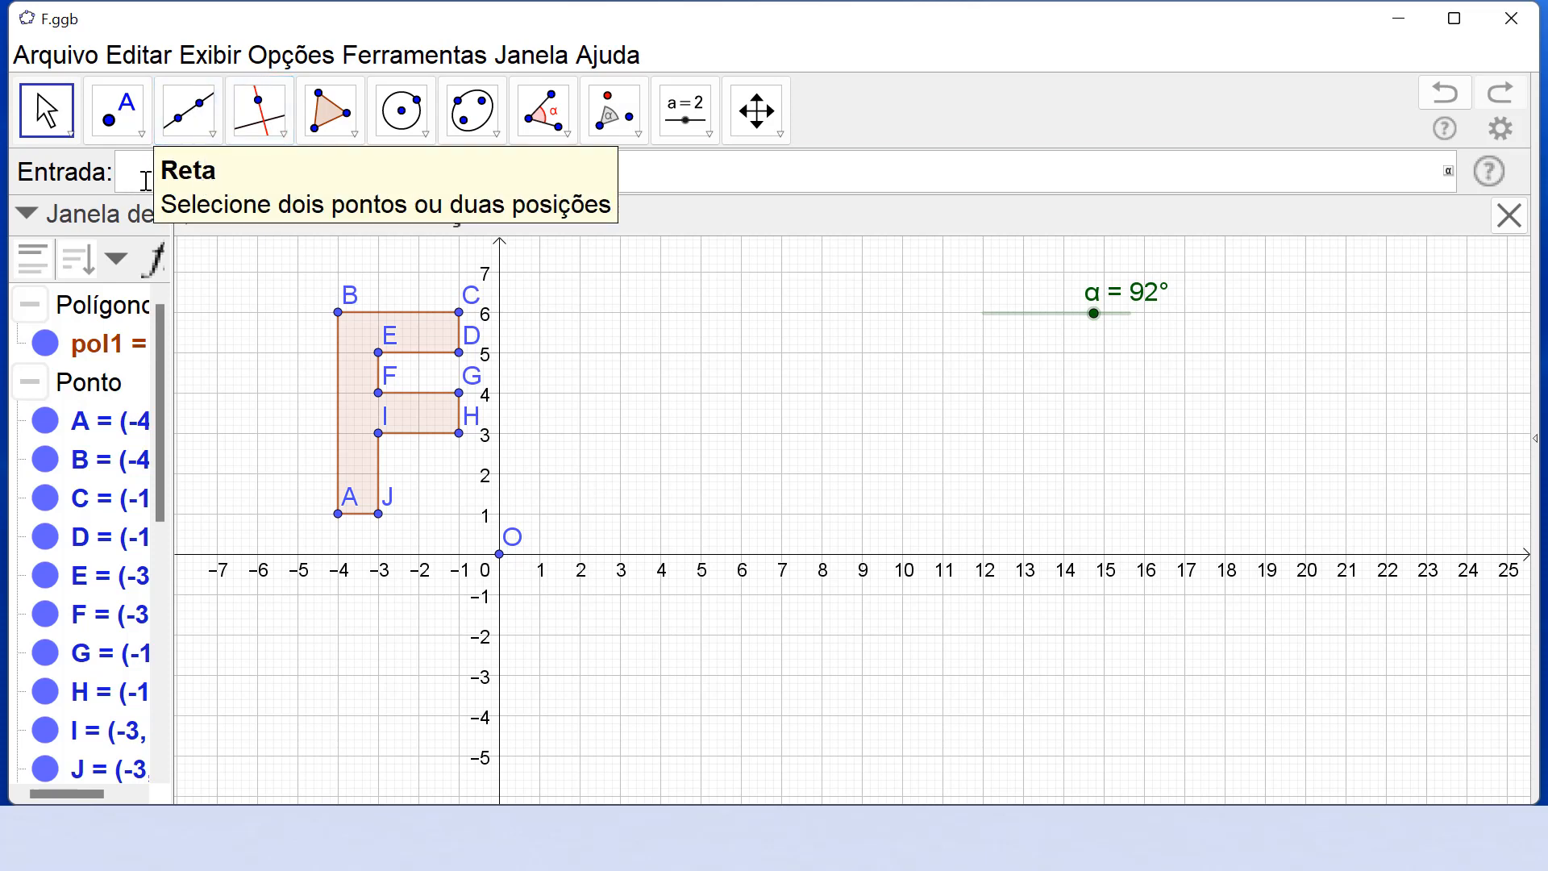
Step: Reflect the F-shaped polygon about point O with the input command Reflexão(pol1, O)
{"action": "type", "text": "re"}
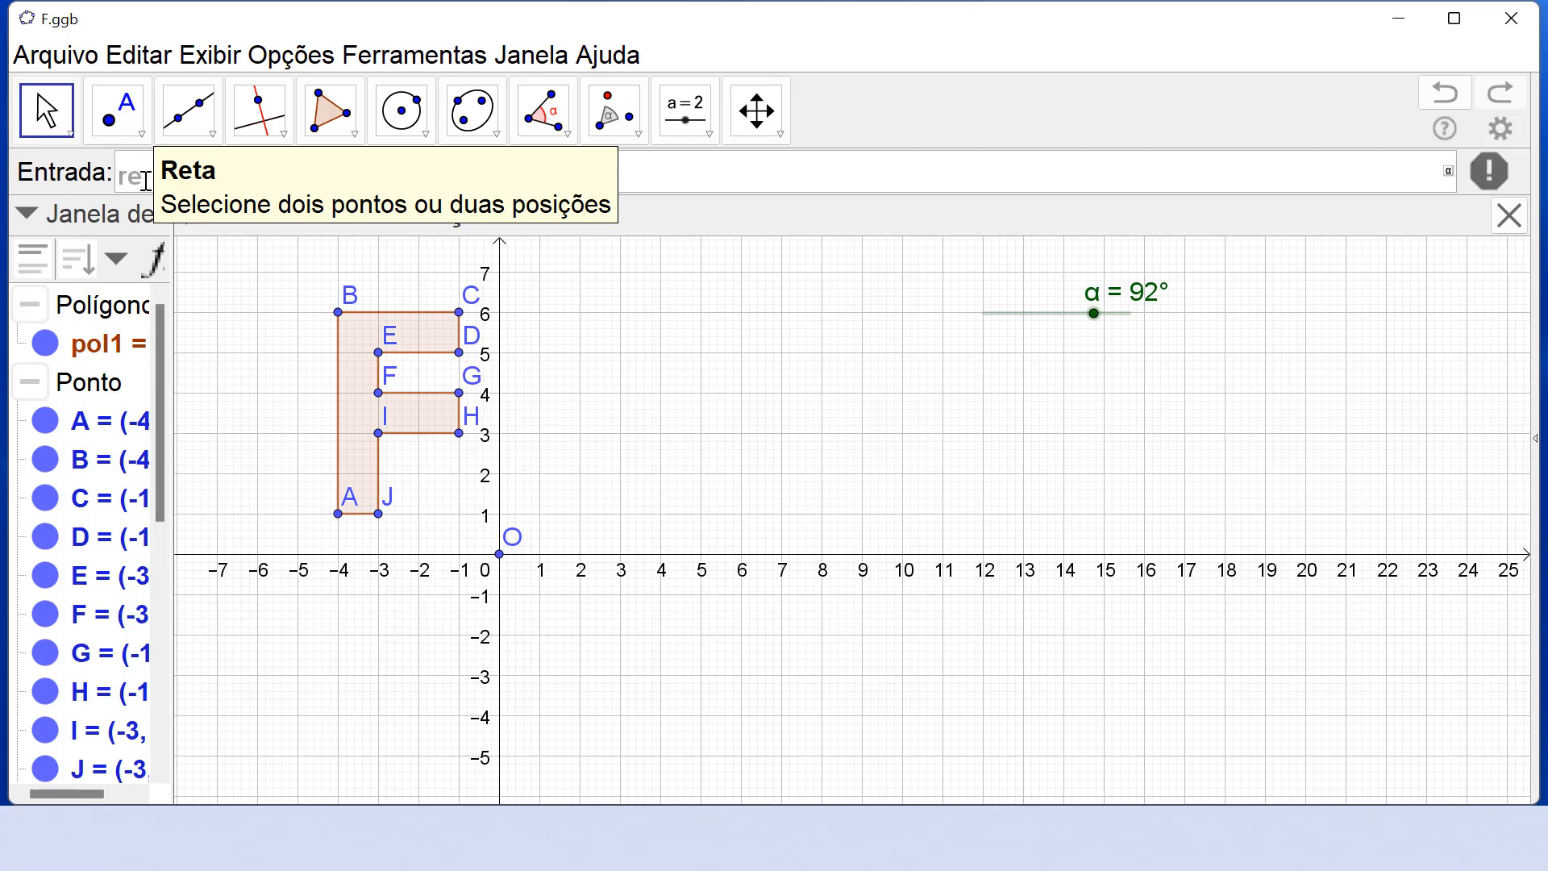
{"action": "type", "text": "f"}
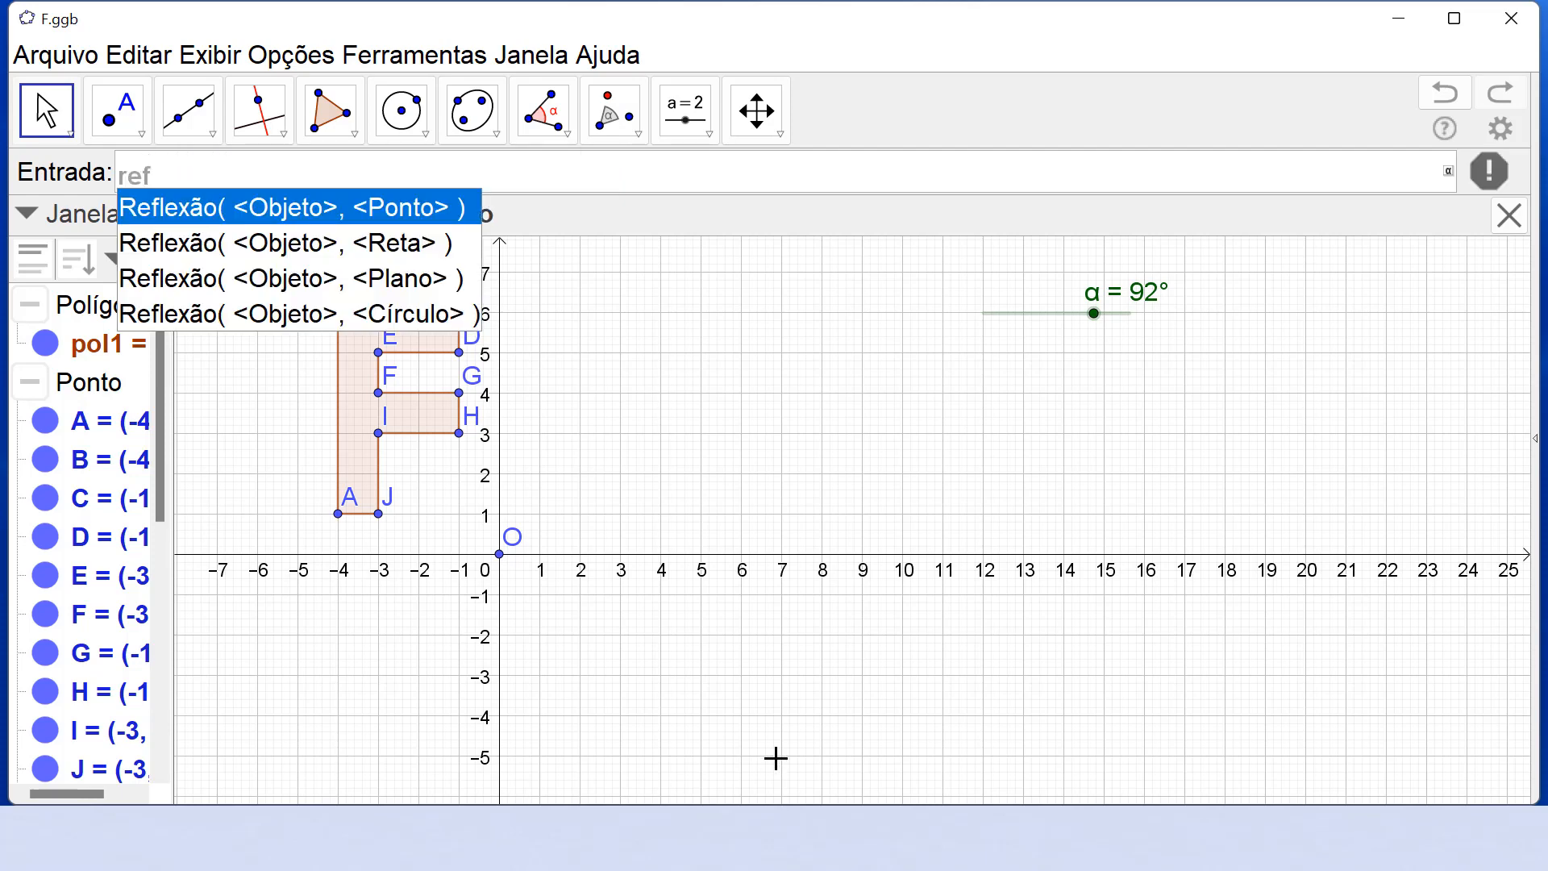
{"action": "type", "text": "le"}
{"action": "left_click", "coordinate": [305, 225]}
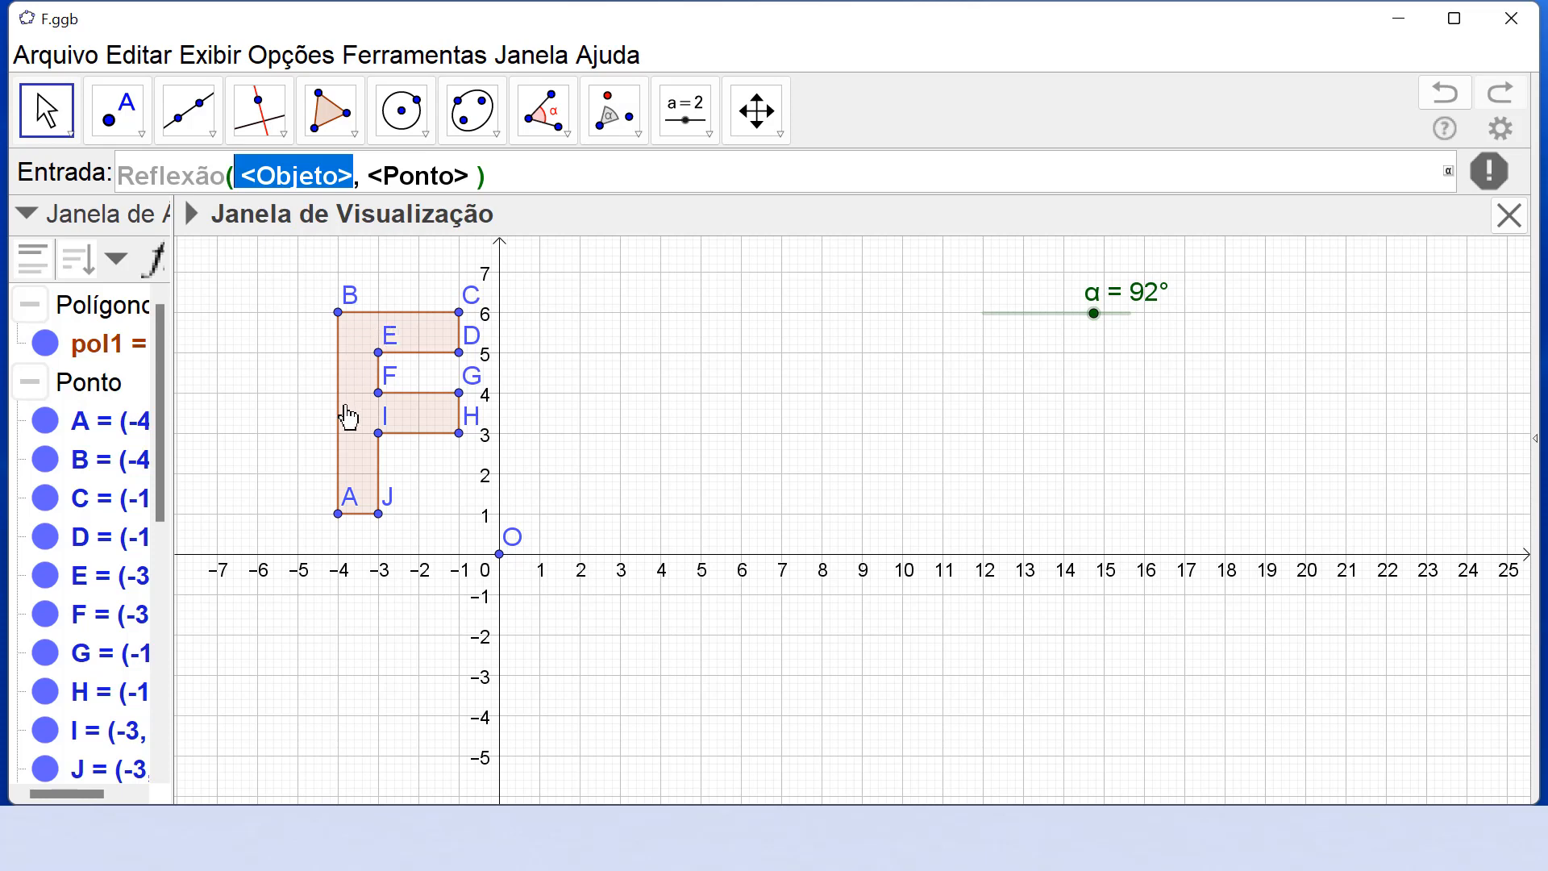
{"action": "type", "text": "pol"}
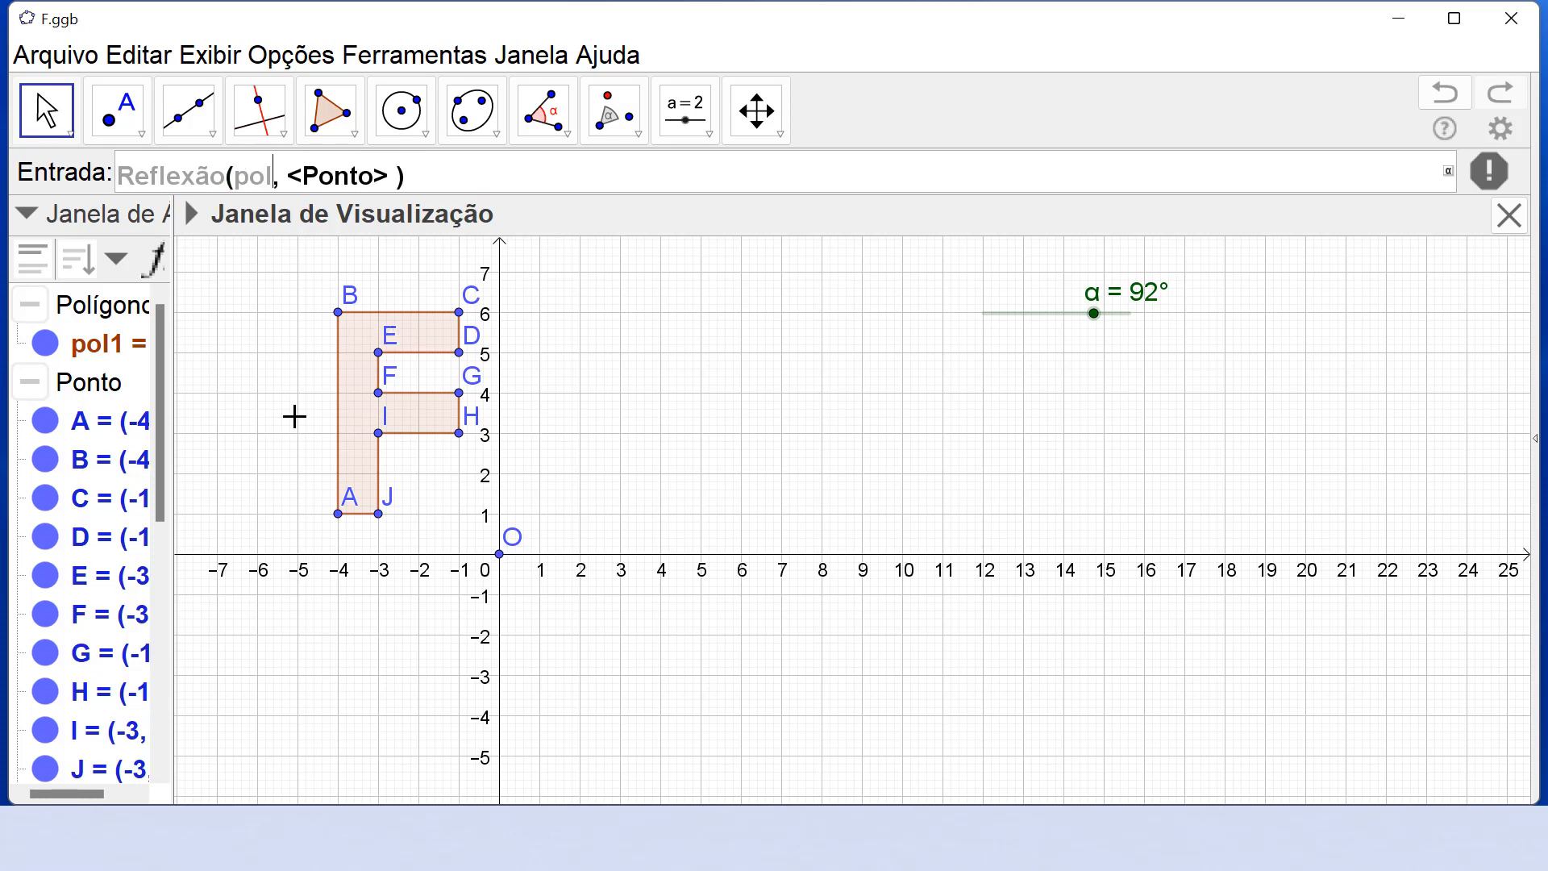
{"action": "type", "text": "1"}
{"action": "key", "text": "Tab"}
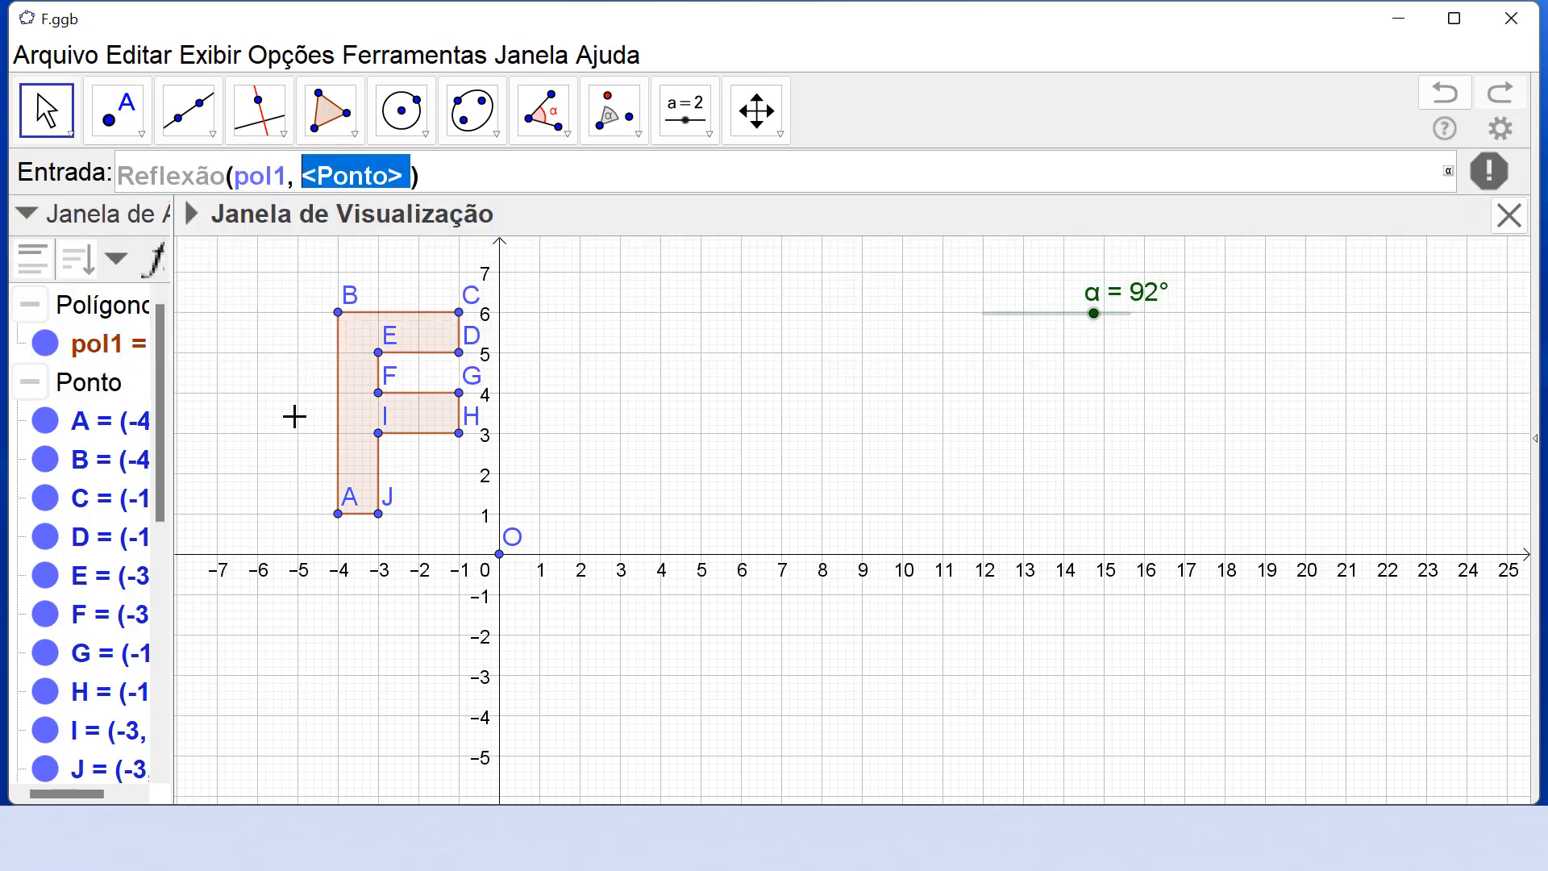
{"action": "type", "text": "O"}
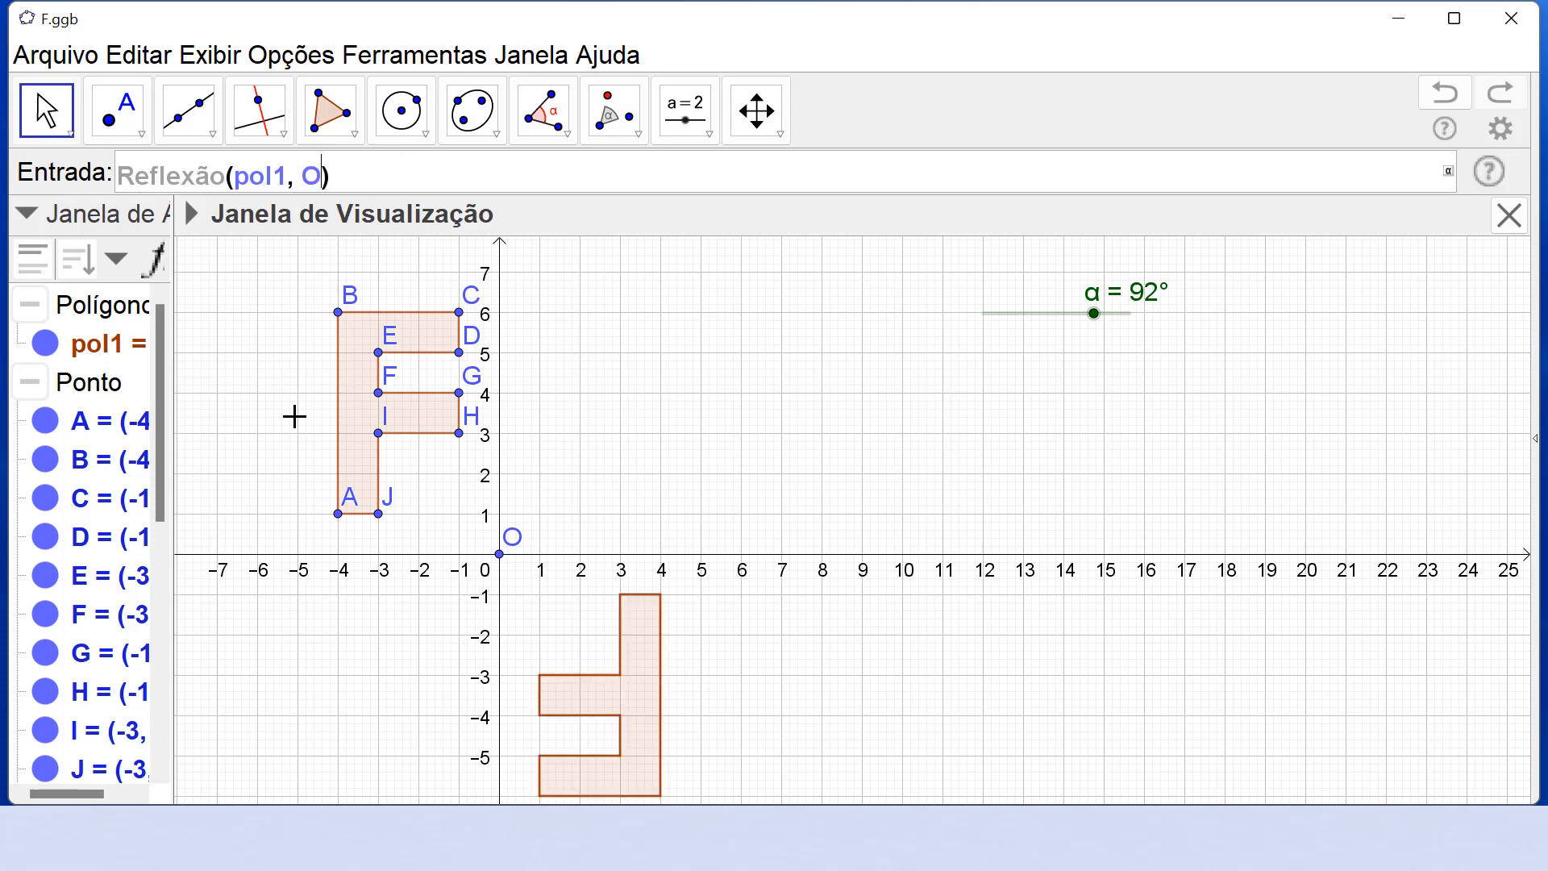
{"action": "key", "text": "Return"}
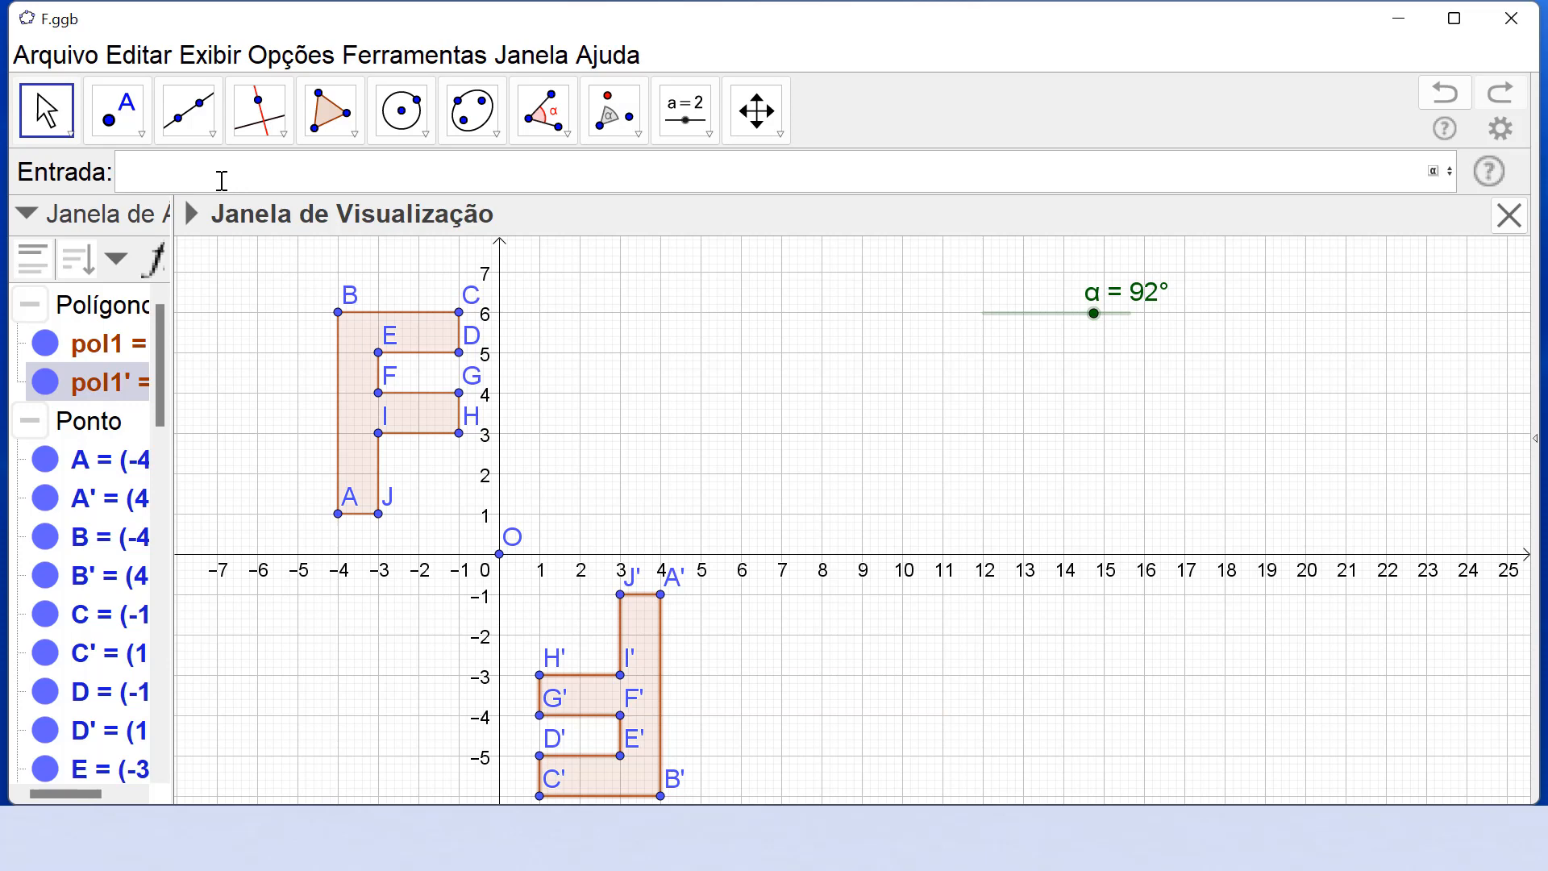
Step: Draw a vector from point O to a new point at about (4, 2)
{"action": "left_click", "coordinate": [214, 137]}
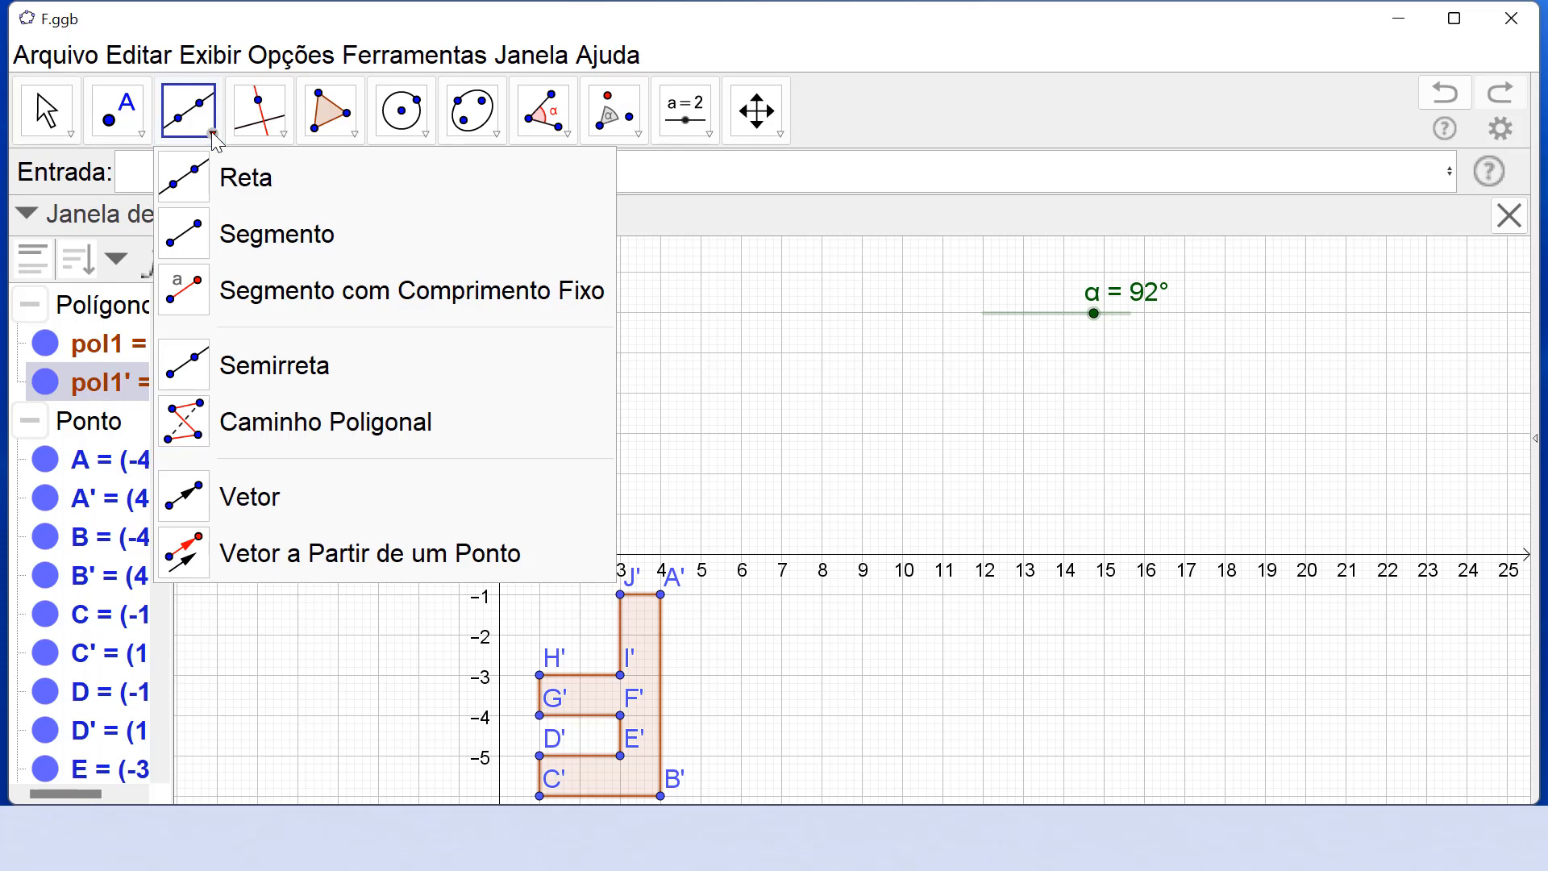
{"action": "left_click", "coordinate": [251, 484]}
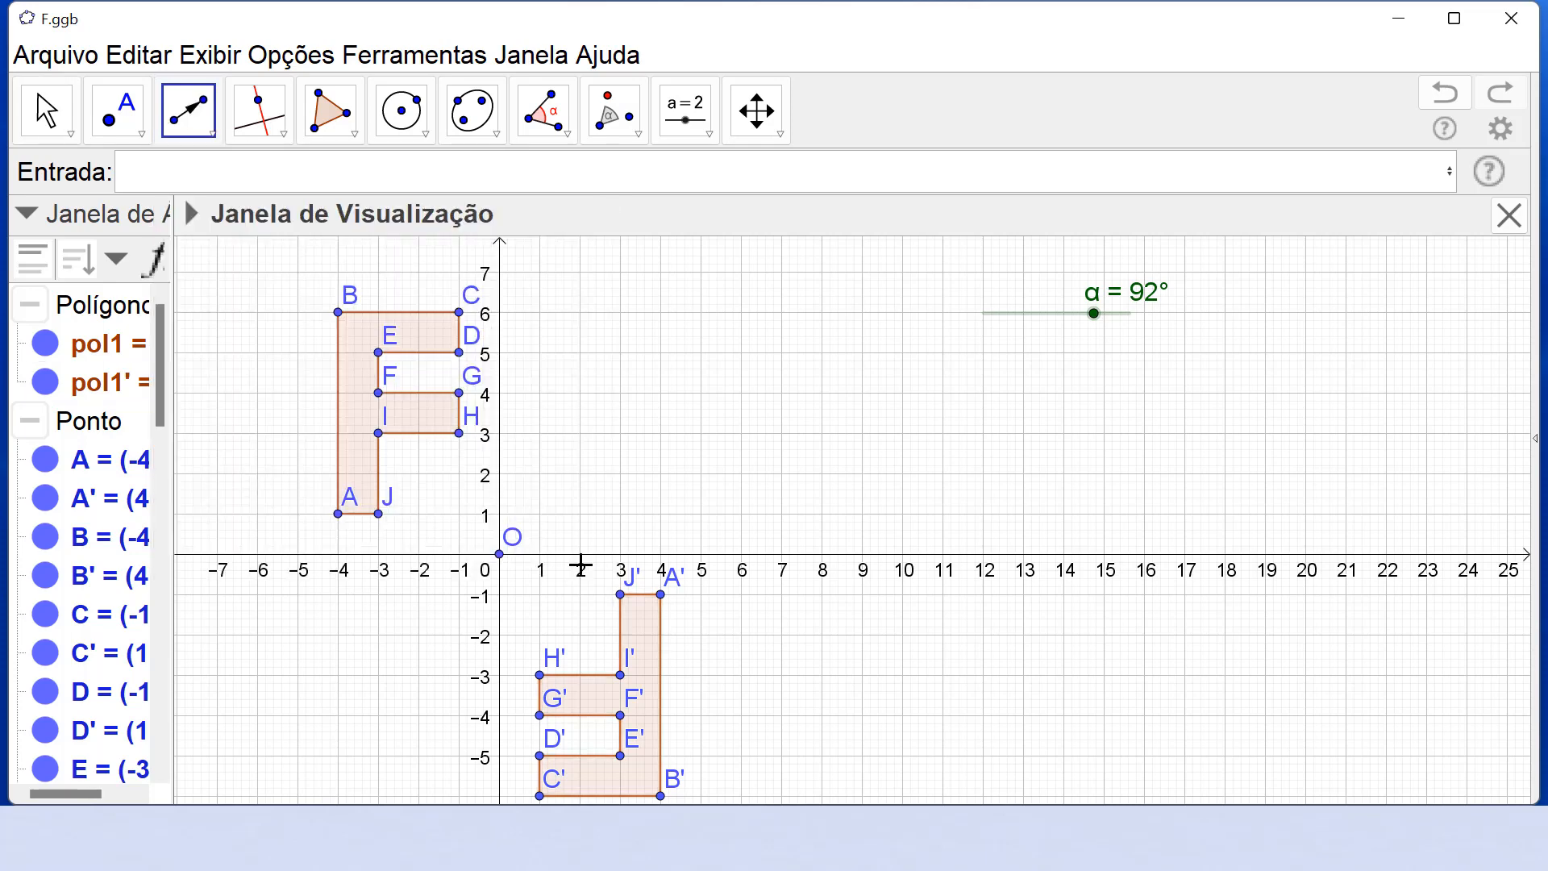
{"action": "left_click", "coordinate": [500, 554]}
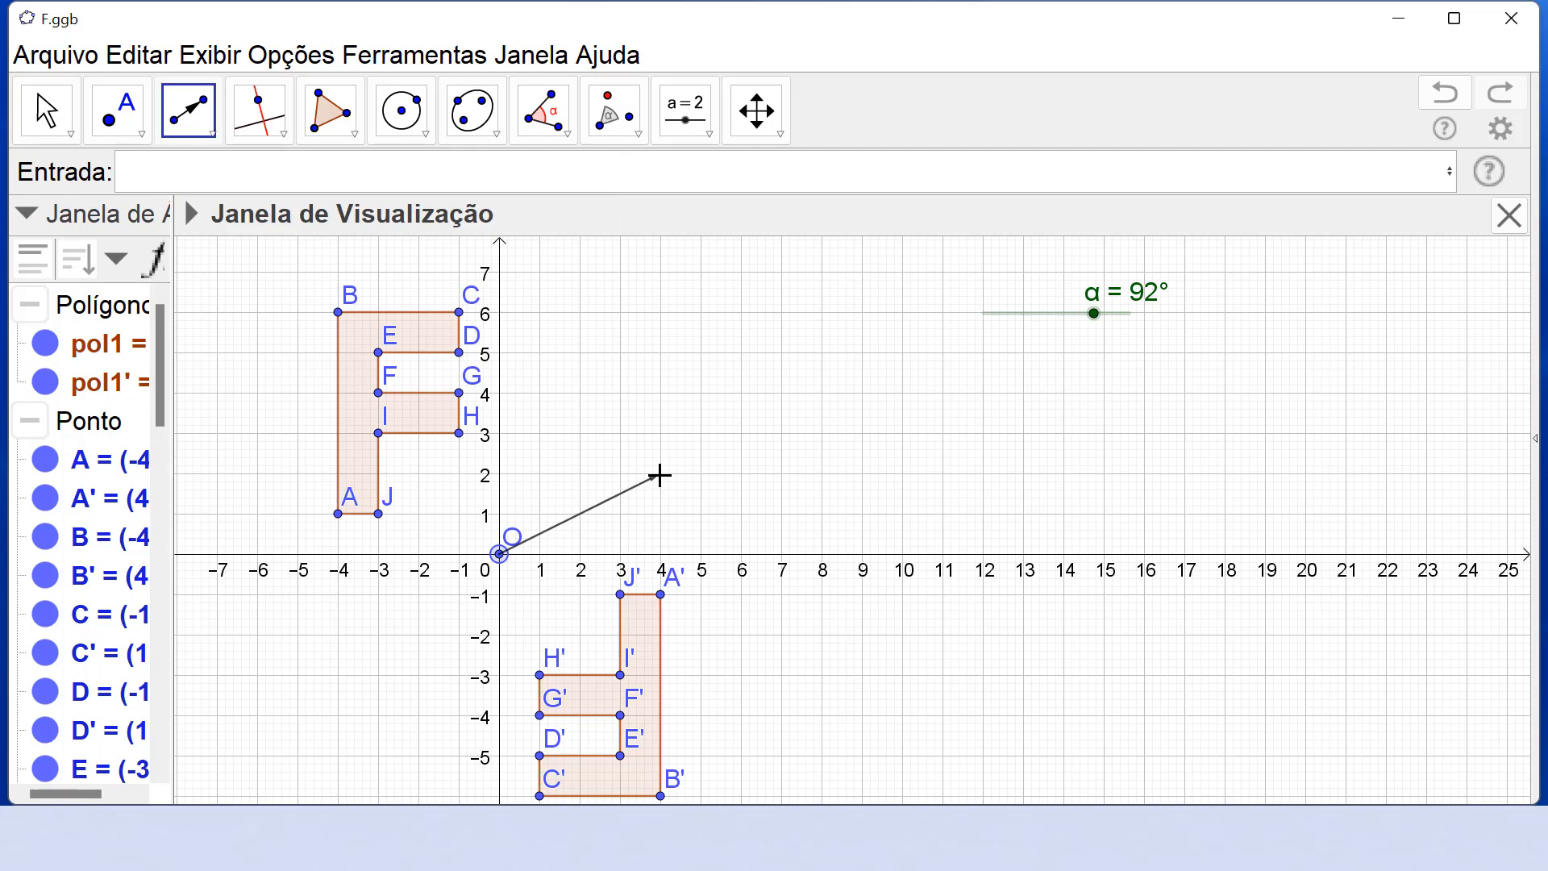
{"action": "left_click", "coordinate": [661, 476]}
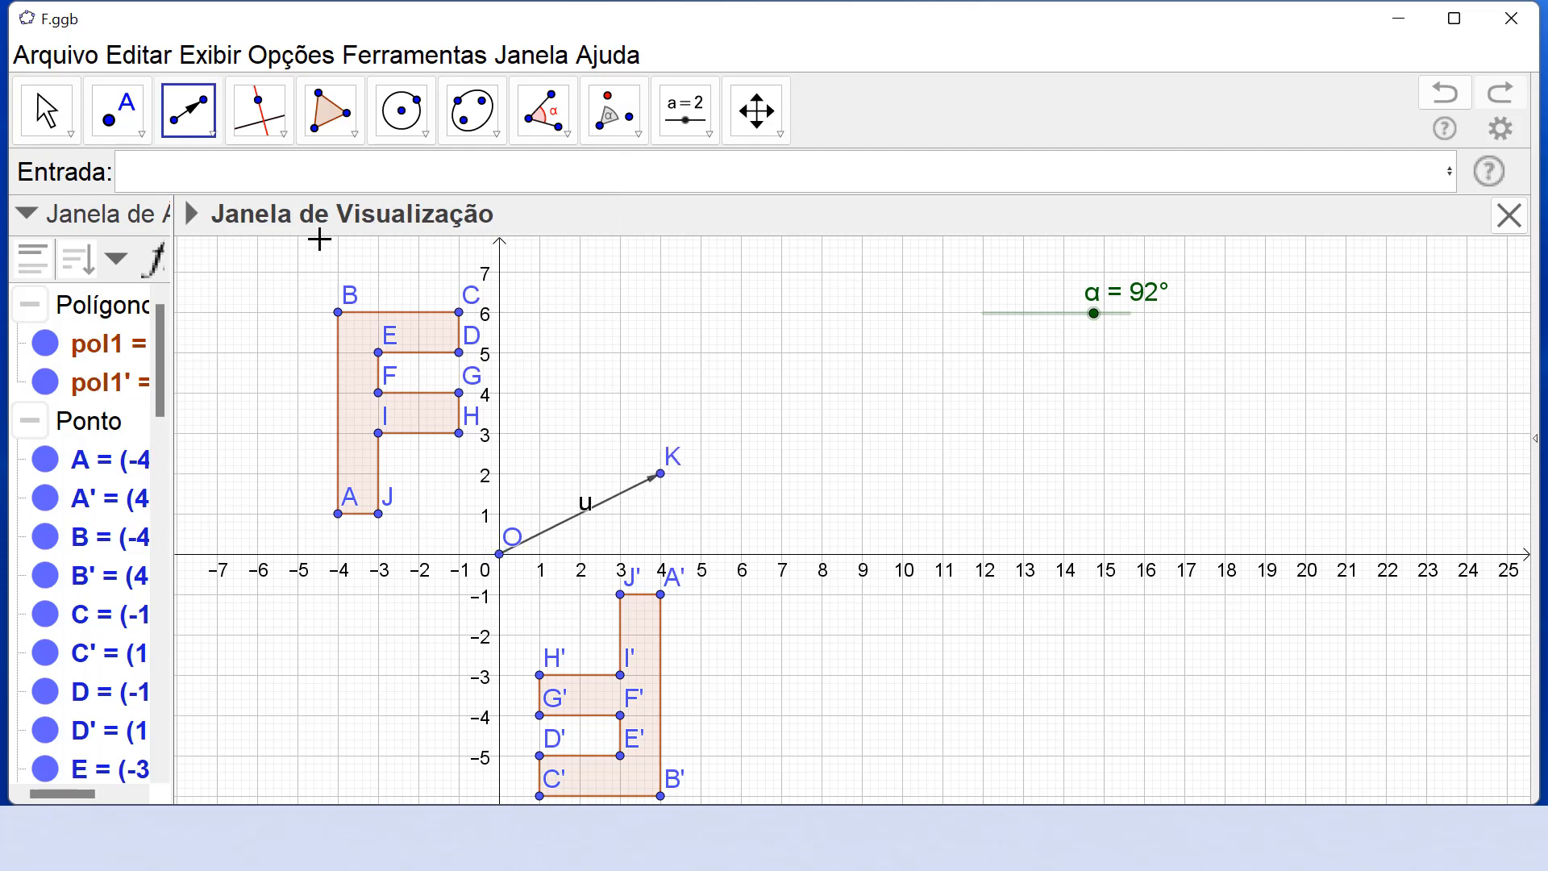
Step: Translate the original F-shaped polygon with the input command Transladar(pol1, u), and move the vector's endpoint K to about (8, 1.5)
{"action": "left_click", "coordinate": [312, 177]}
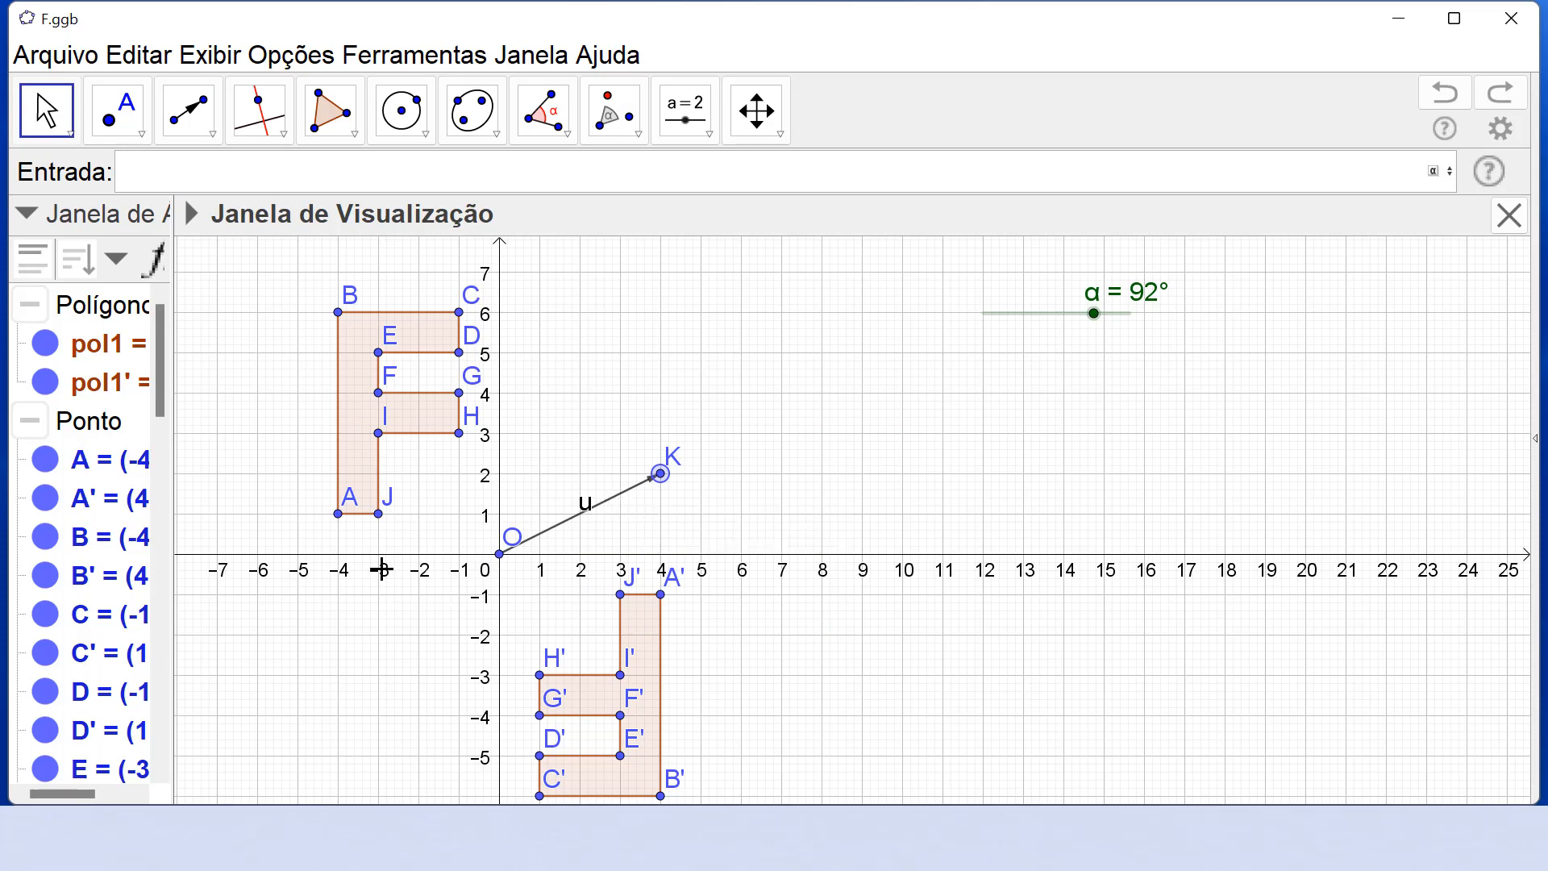
{"action": "type", "text": "trans"}
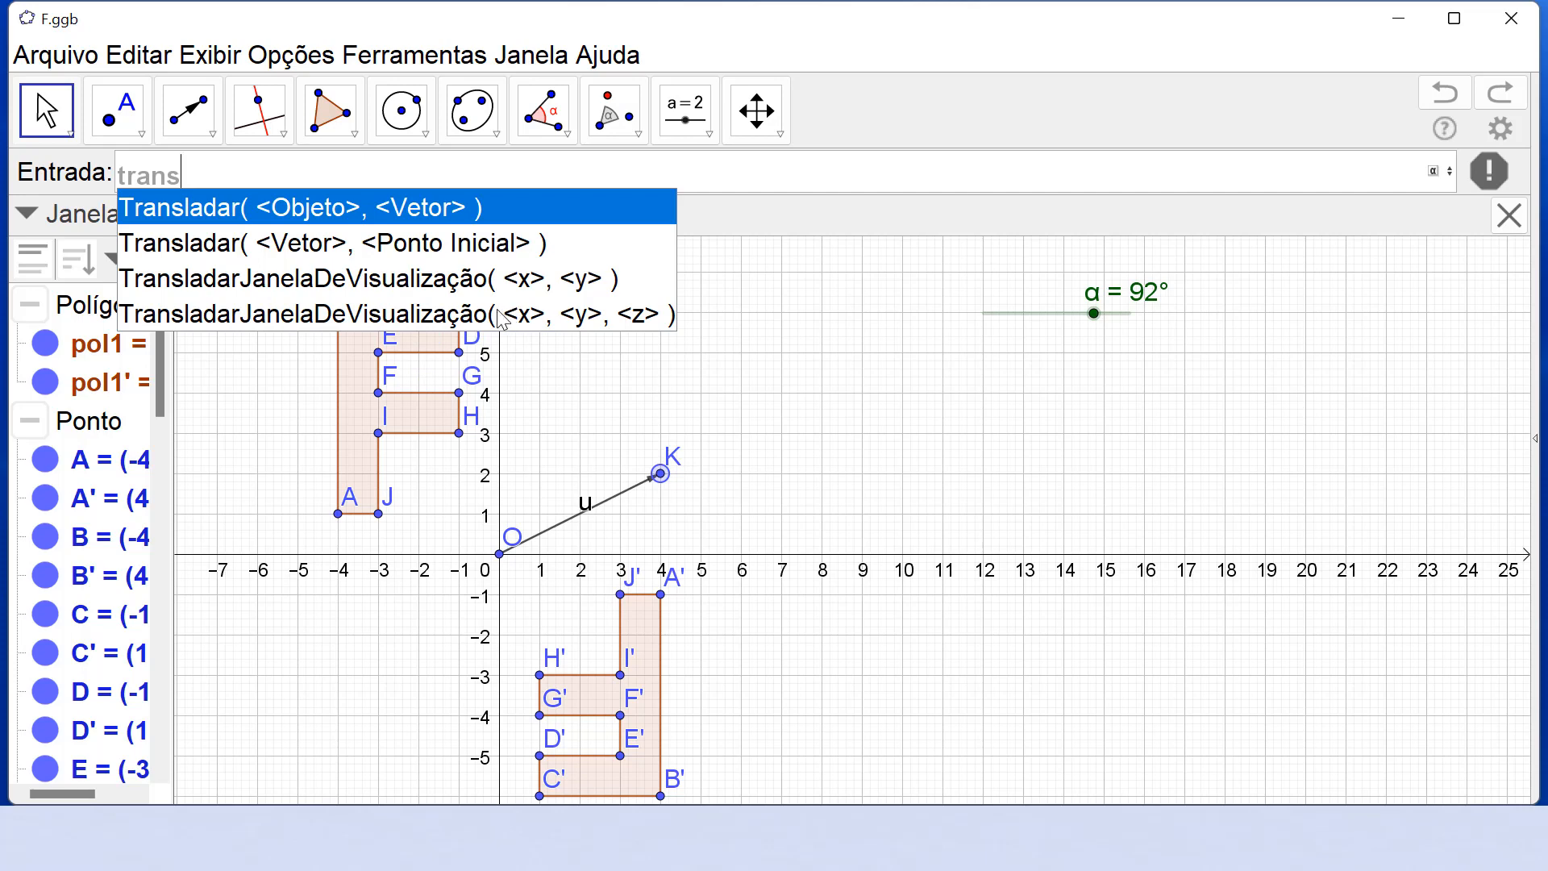
{"action": "left_click", "coordinate": [324, 213]}
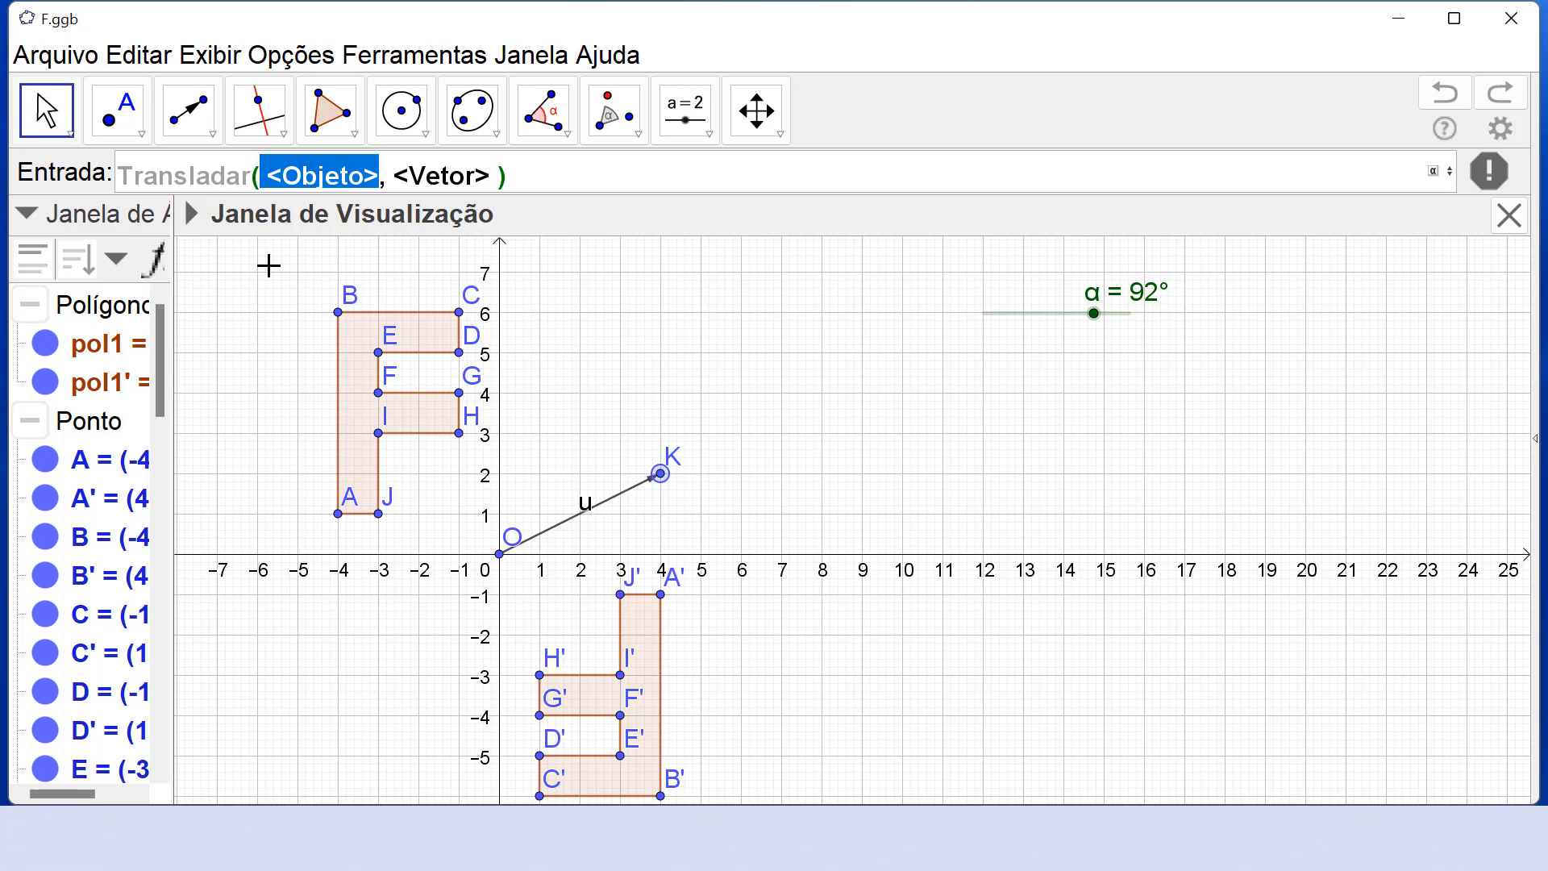
{"action": "type", "text": "pol1"}
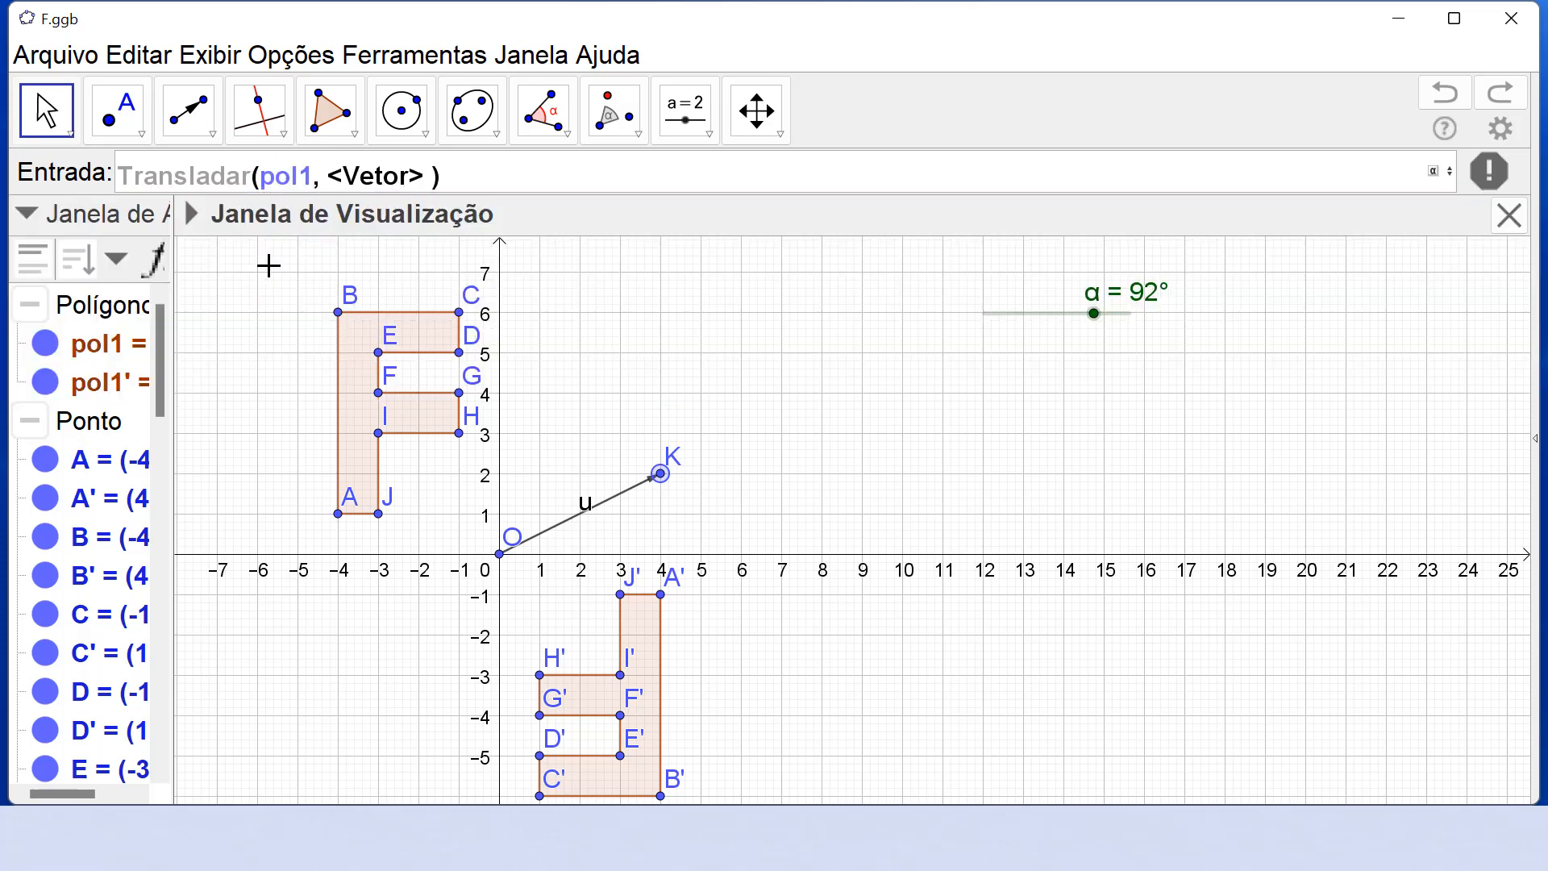
{"action": "key", "text": "Tab"}
{"action": "type", "text": "u"}
{"action": "key", "text": "Return"}
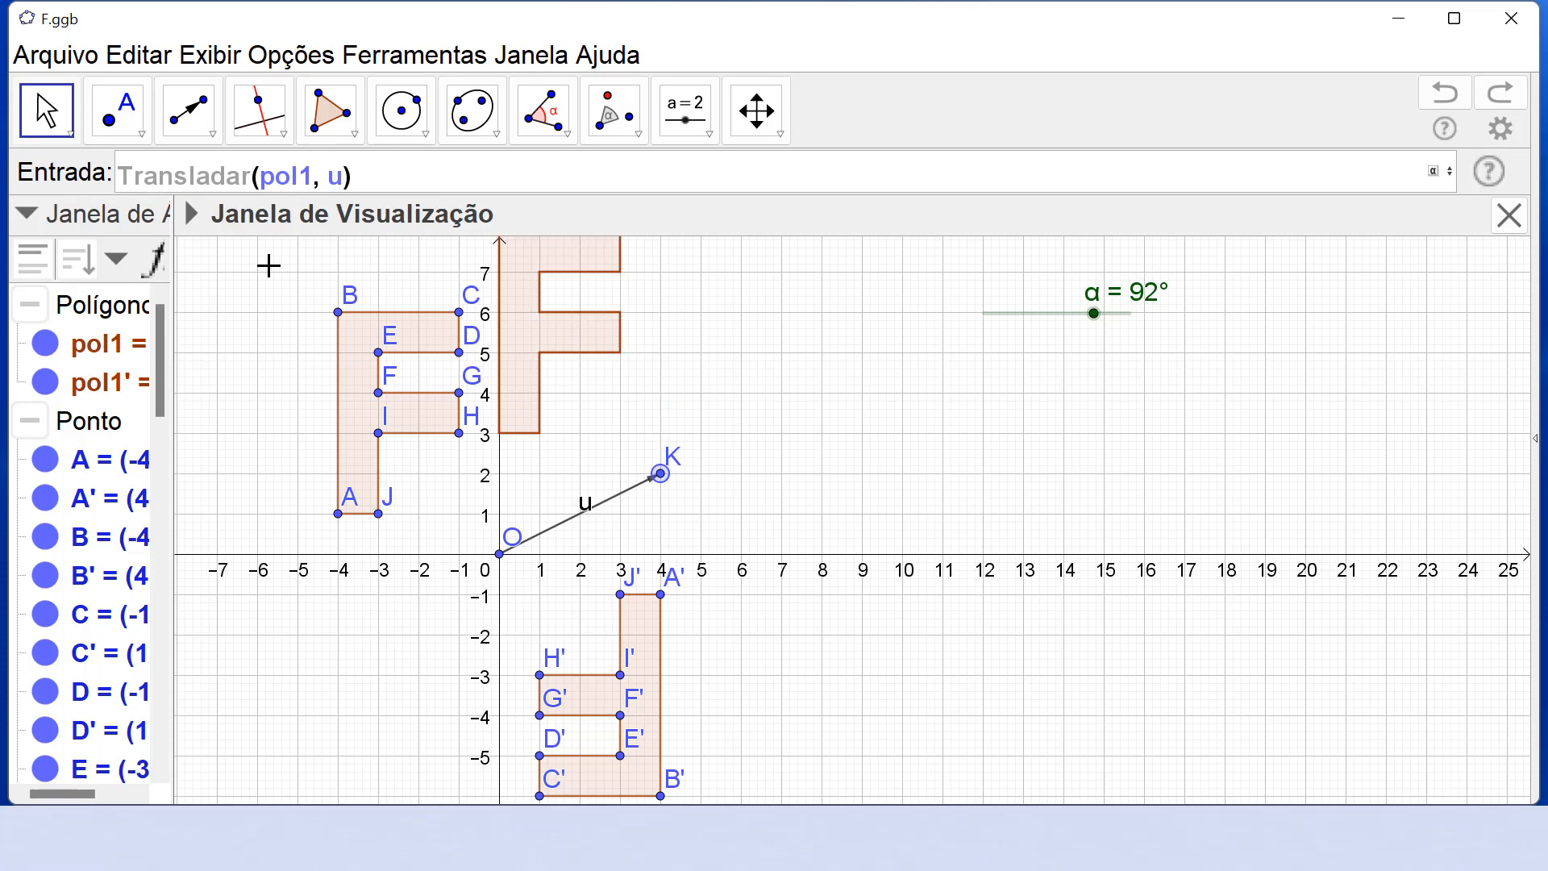
{"action": "key", "text": "Return"}
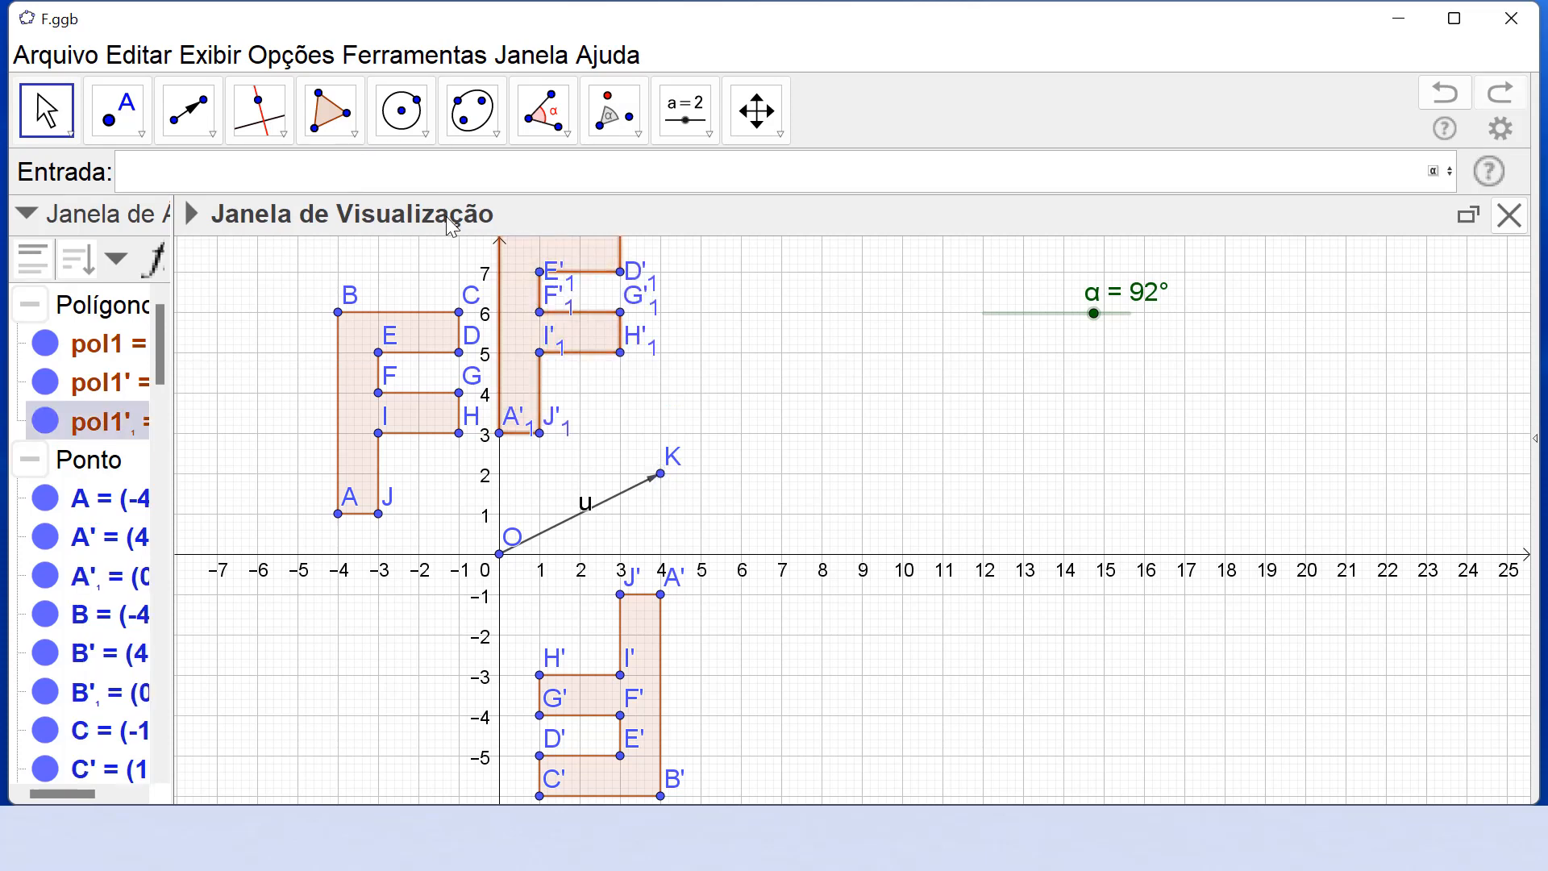
{"action": "left_click", "coordinate": [231, 301]}
{"action": "left_click_drag", "start_coordinate": [661, 473], "coordinate": [827, 505]}
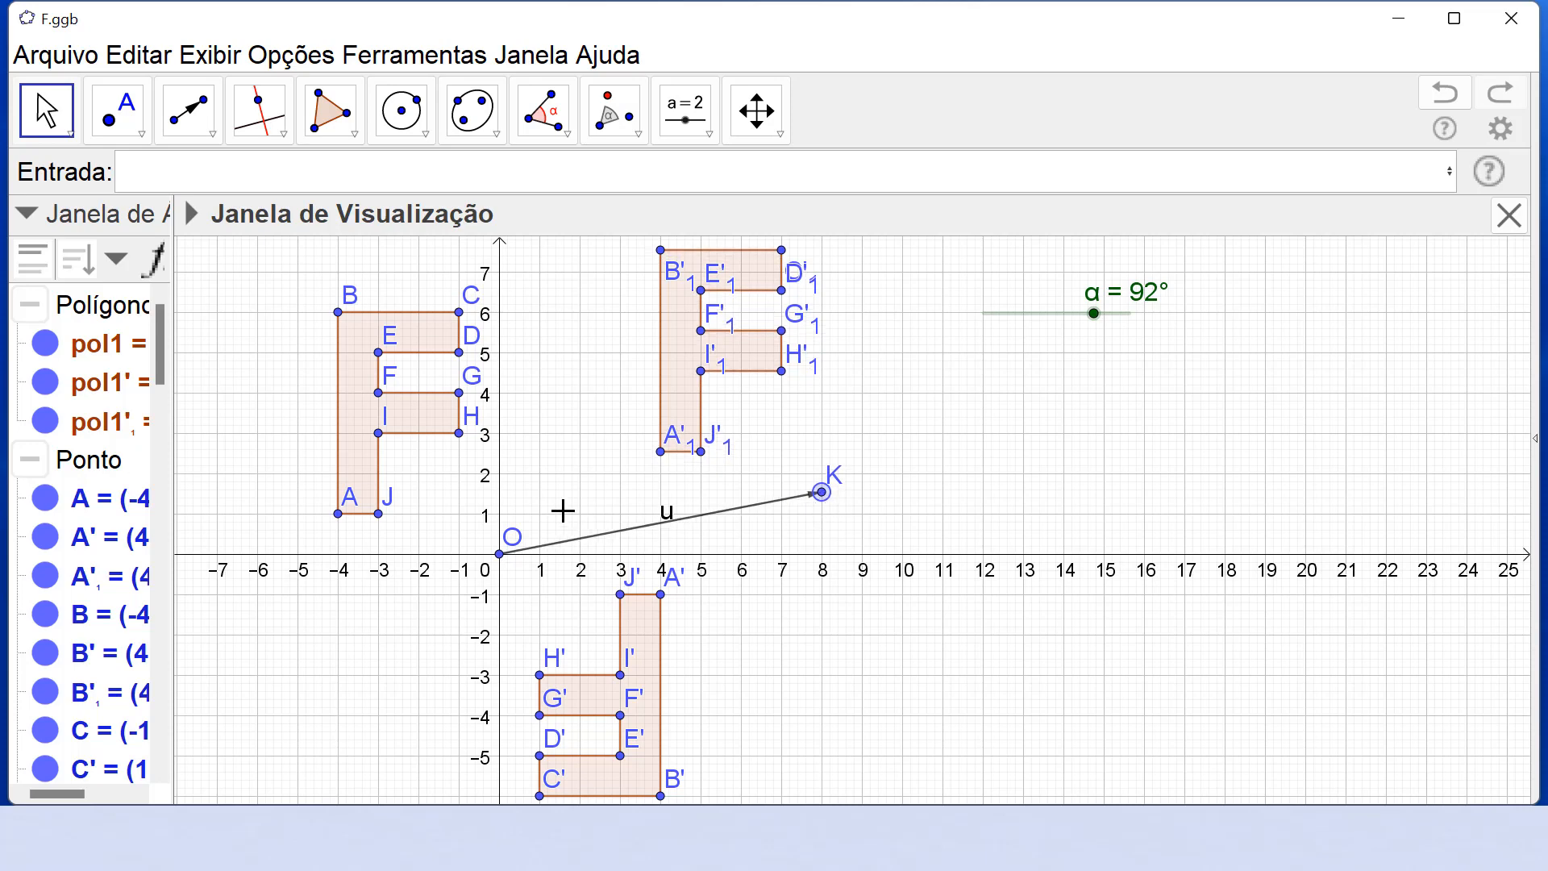
{"action": "left_click", "coordinate": [285, 178]}
{"action": "type", "text": "r"}
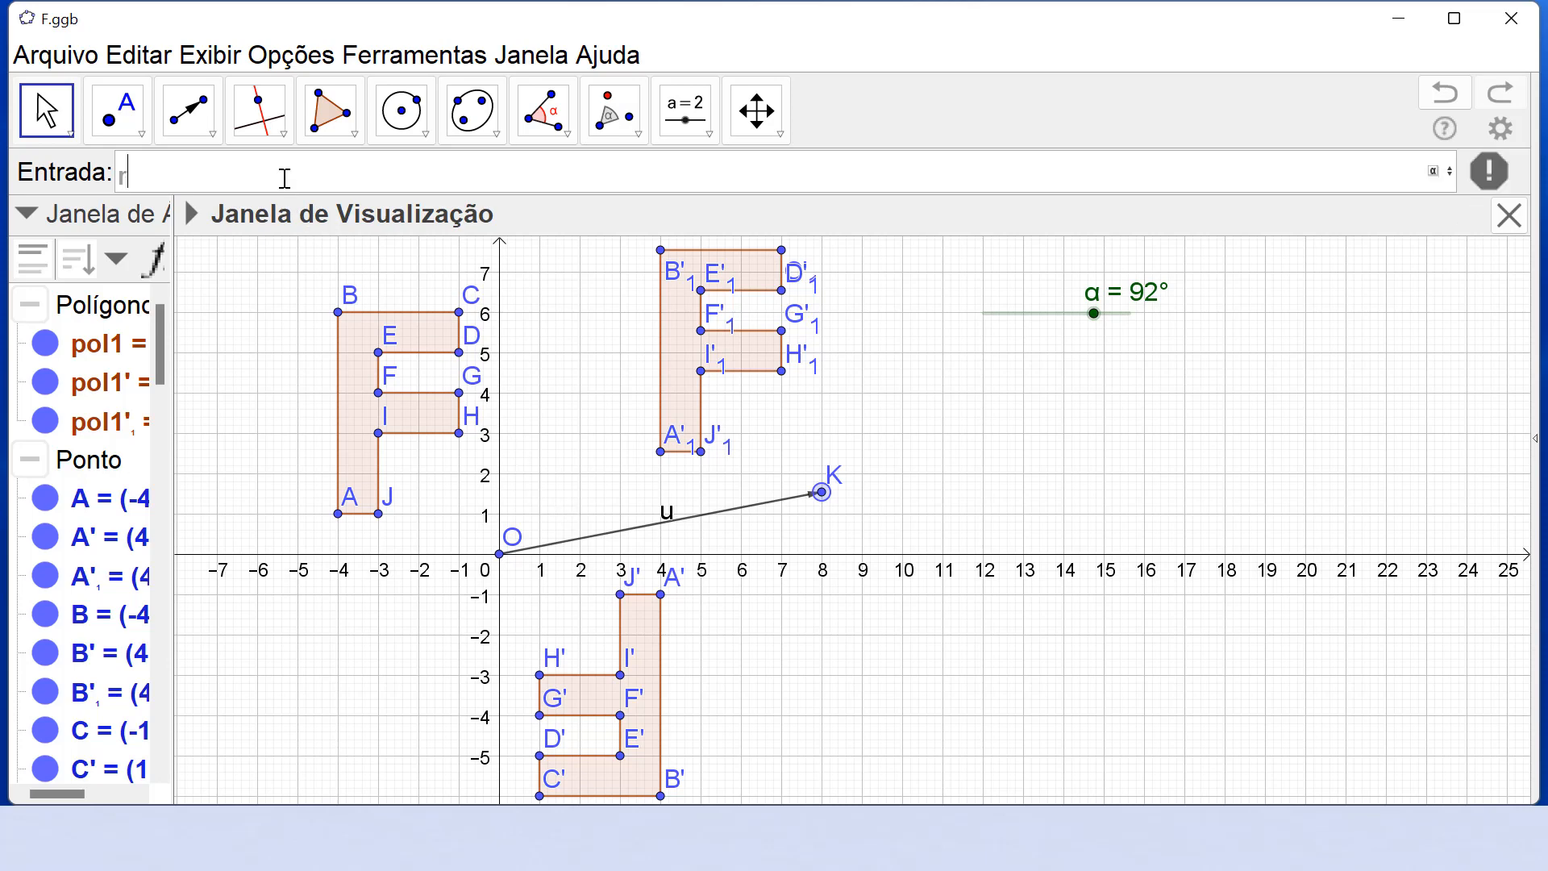
{"action": "type", "text": "otaçã"}
{"action": "key", "text": "BackSpace"}
{"action": "key", "text": "BackSpace"}
{"action": "key", "text": "BackSpace"}
{"action": "key", "text": "BackSpace"}
{"action": "key", "text": "BackSpace"}
{"action": "key", "text": "BackSpace"}
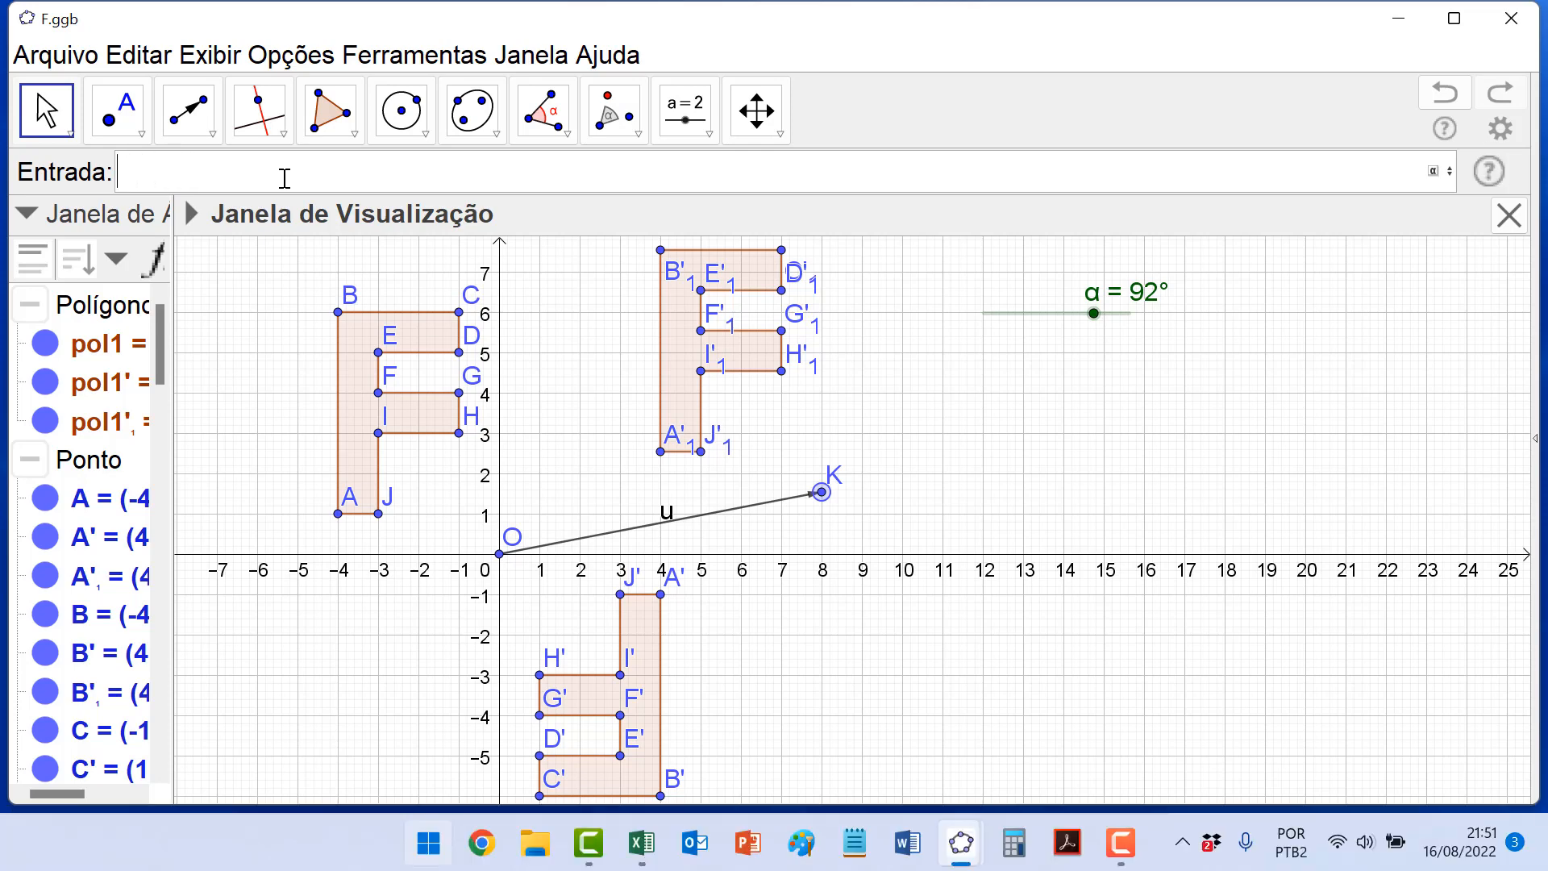
Step: Rotate the original F-shaped polygon about point O with the input command Girar(pol1, α, O), and move the α slider to about 94°
{"action": "type", "text": "gira"}
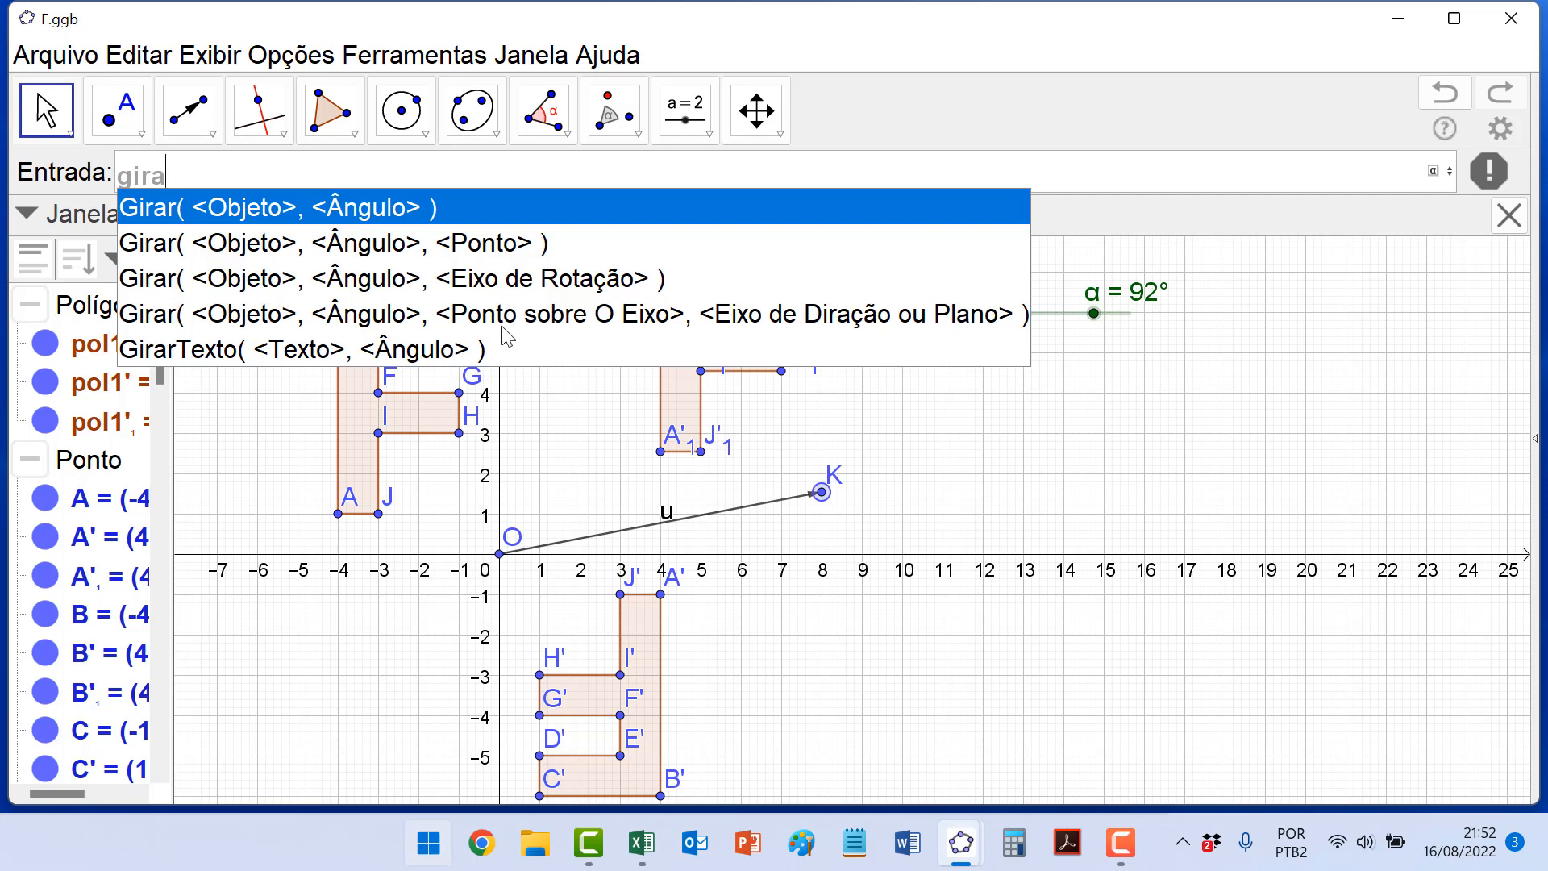
{"action": "left_click", "coordinate": [262, 212]}
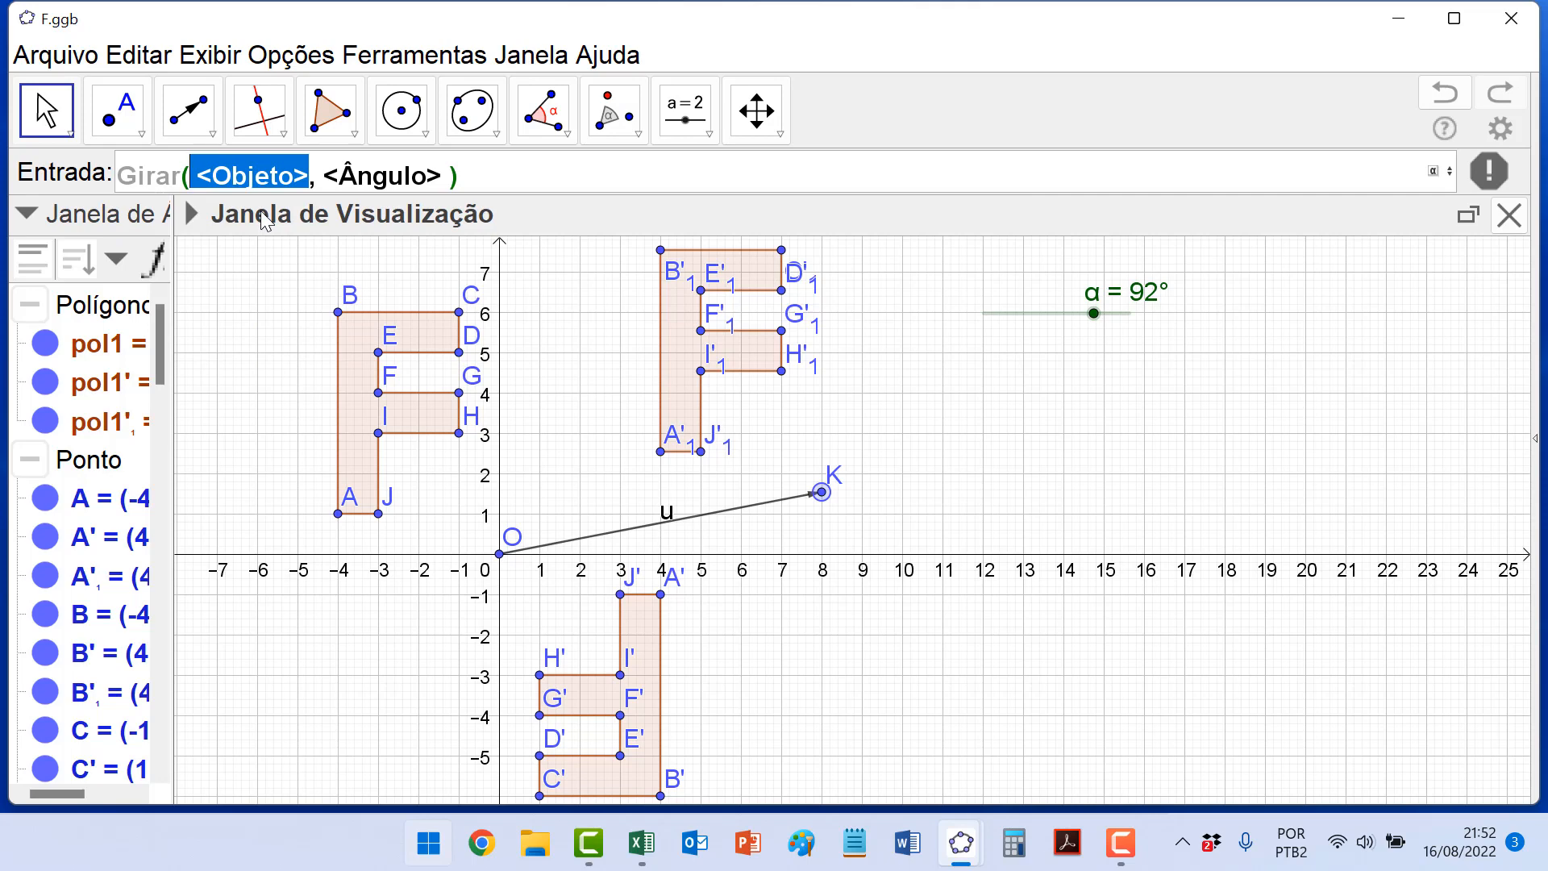
{"action": "type", "text": "pol"}
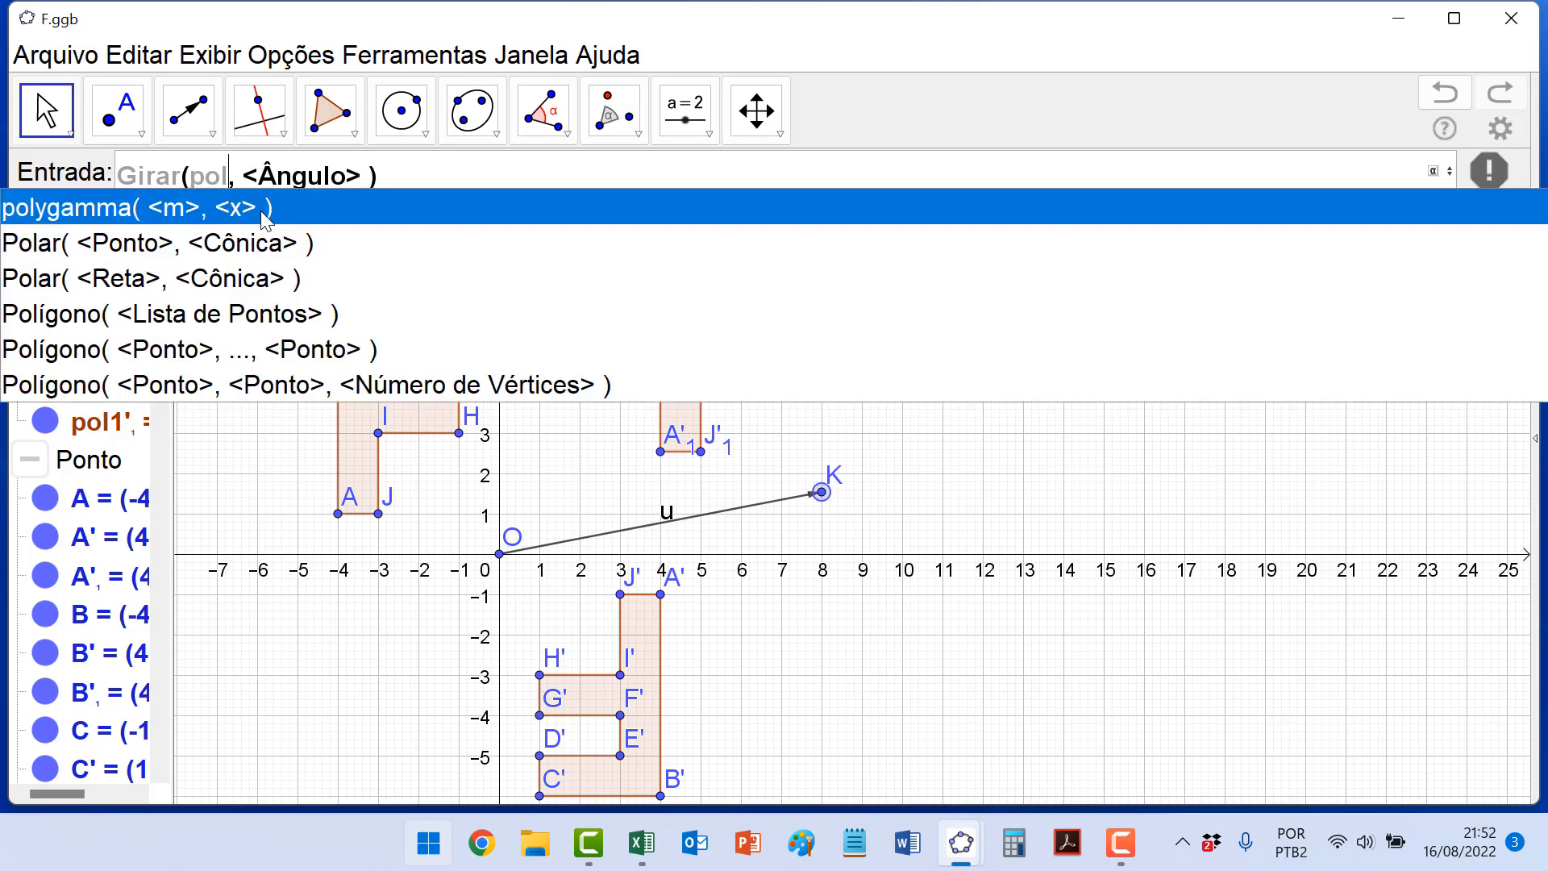
{"action": "type", "text": "1"}
{"action": "key", "text": "Tab"}
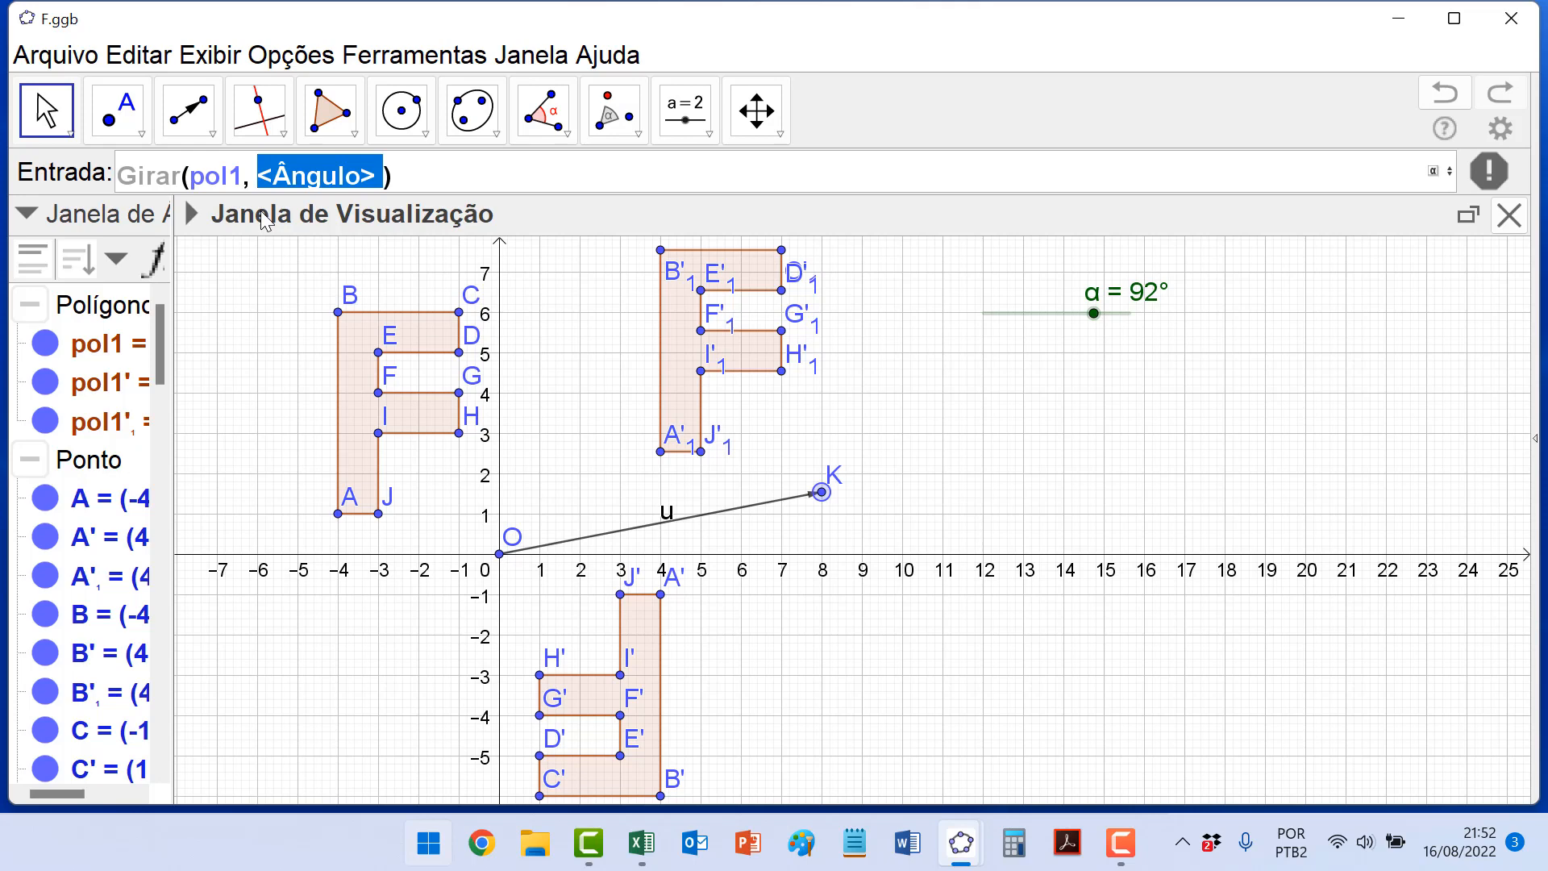
{"action": "left_click", "coordinate": [1434, 171]}
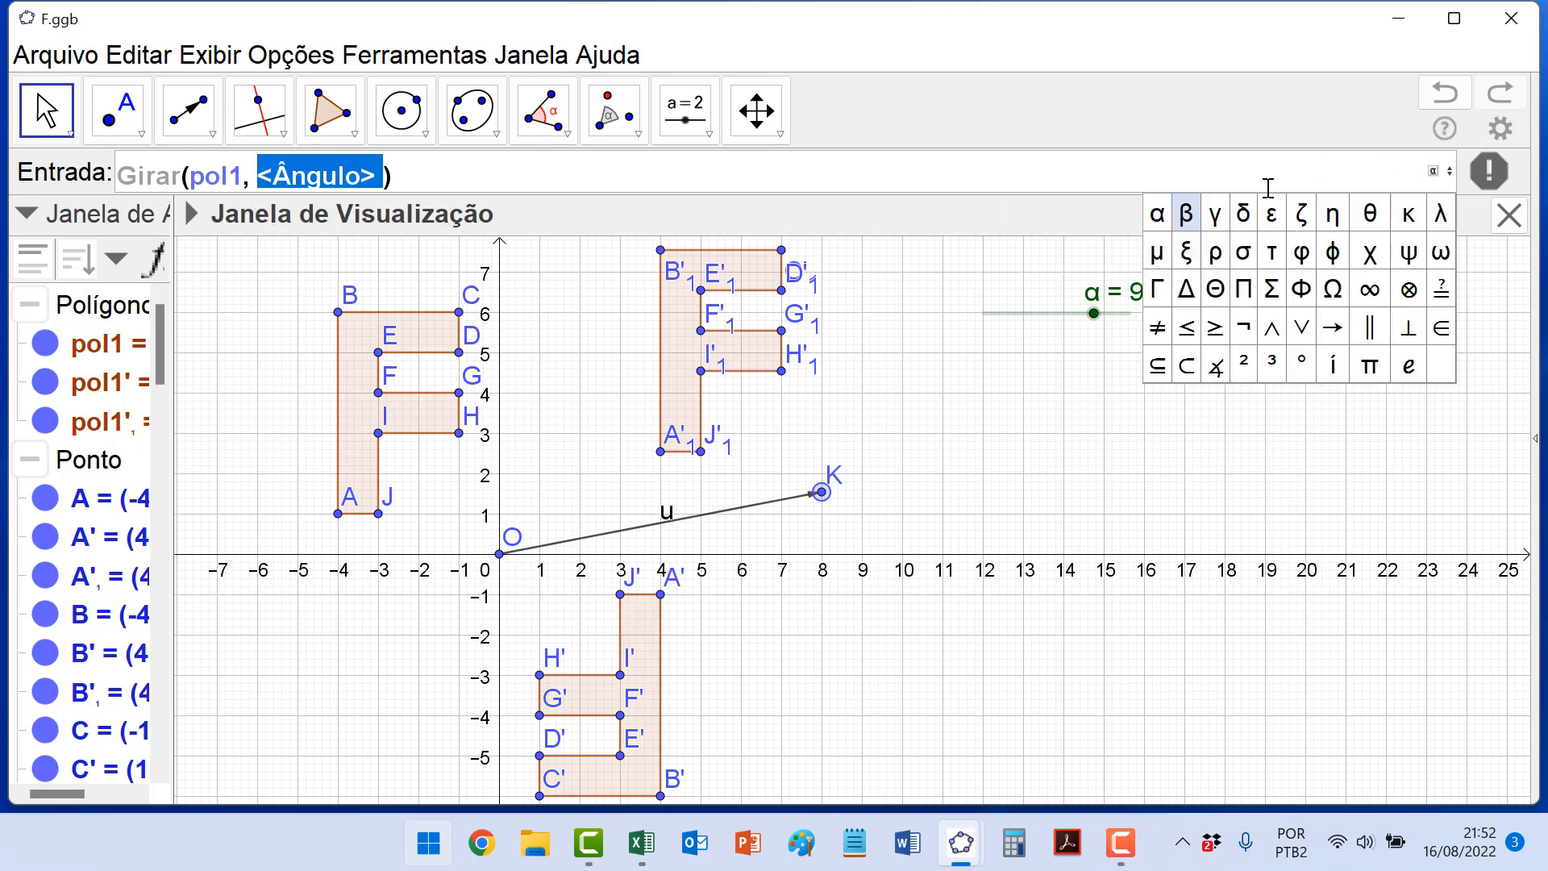
{"action": "left_click", "coordinate": [1157, 215]}
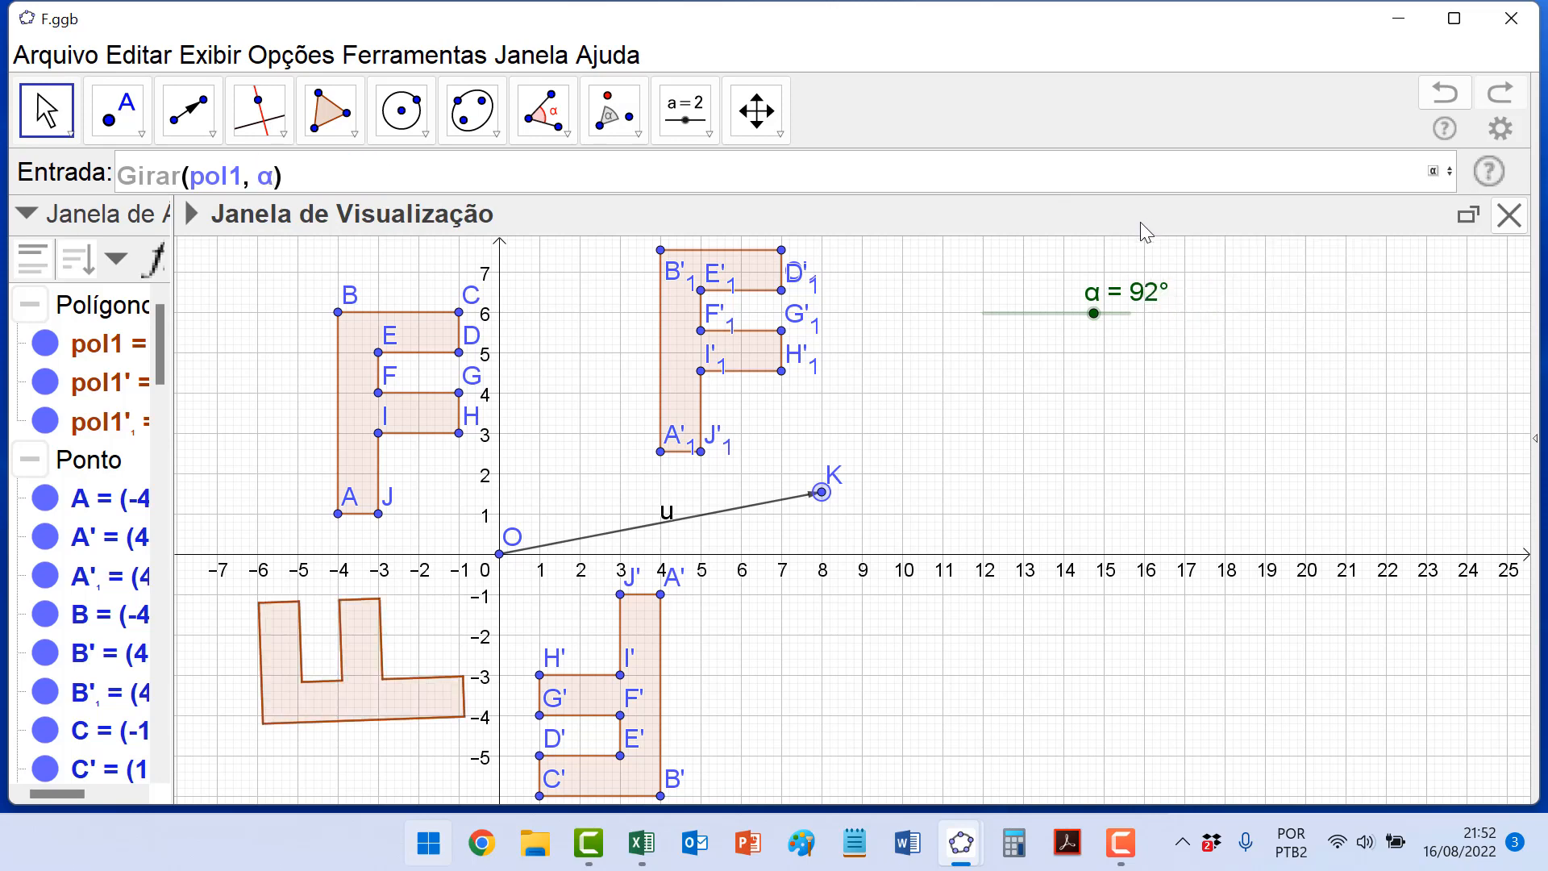
{"action": "type", "text": ","}
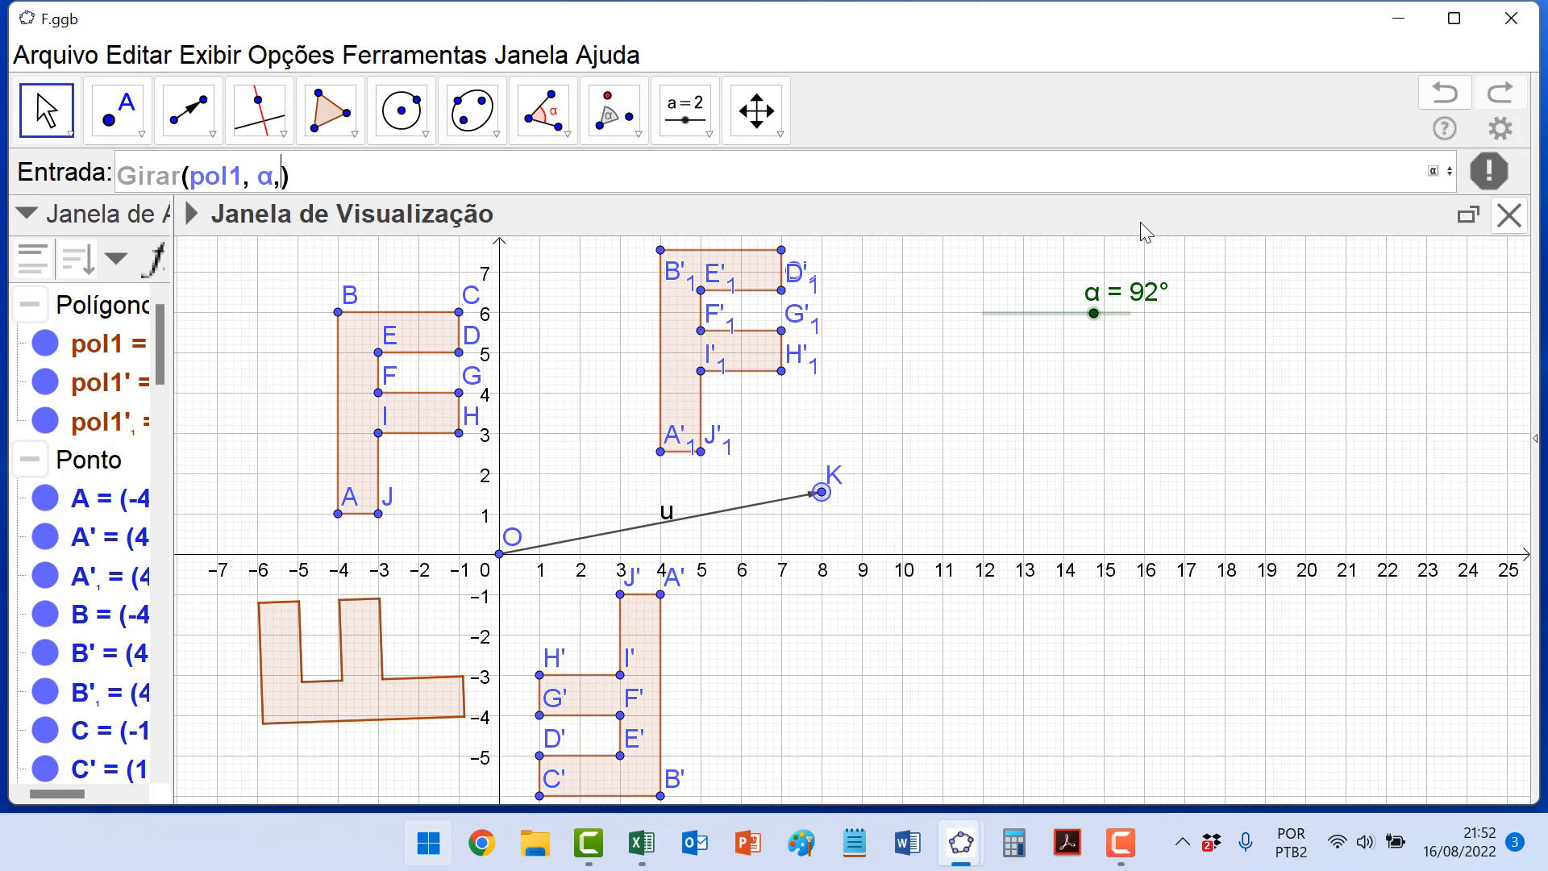
{"action": "type", "text": "O"}
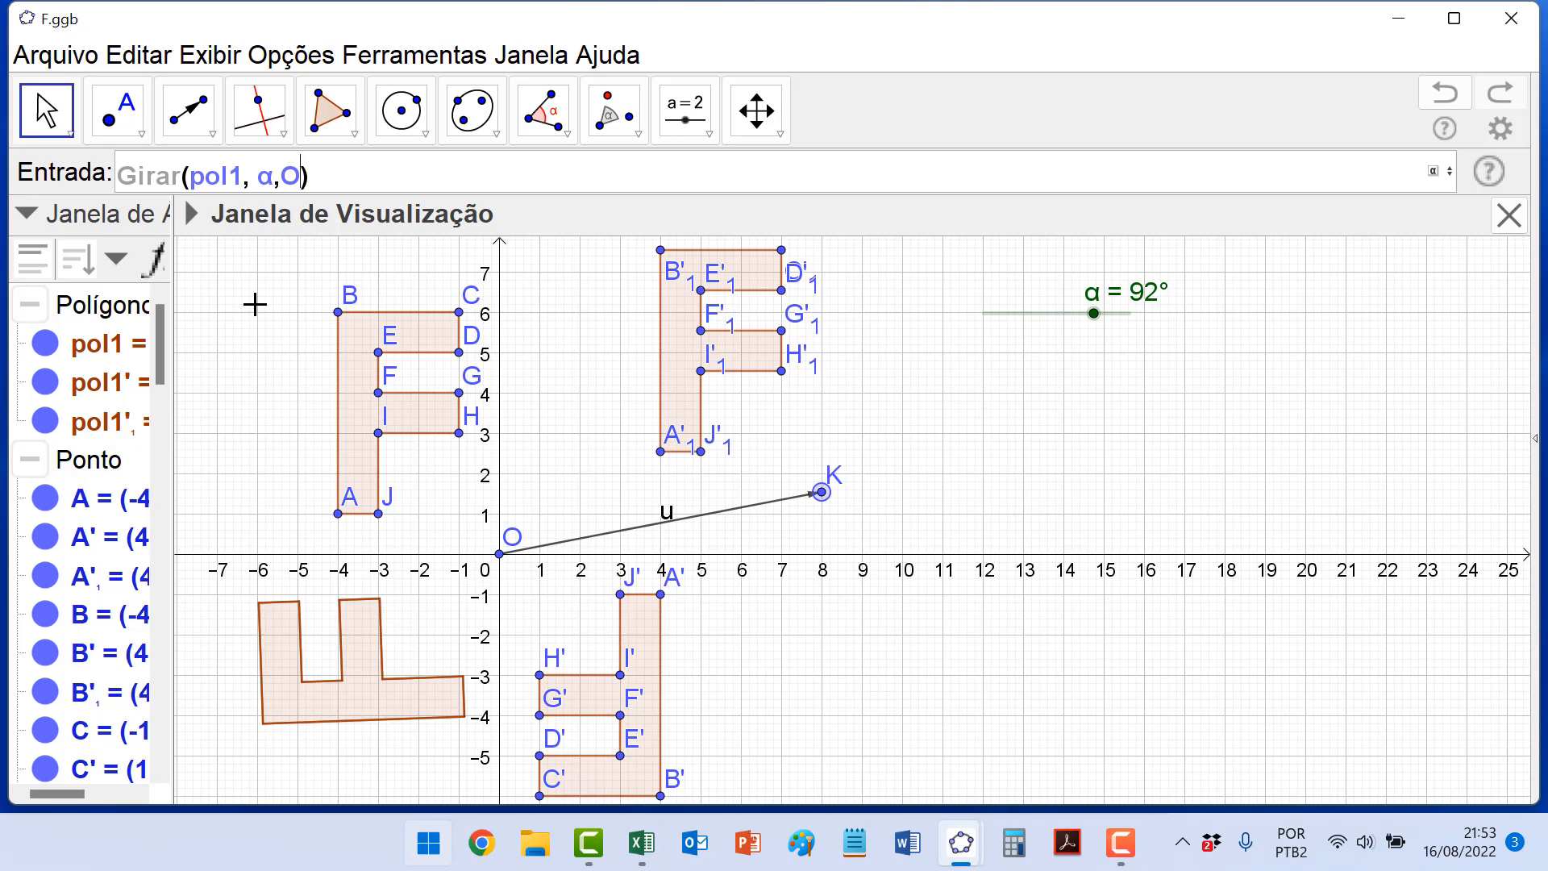
{"action": "key", "text": "Return"}
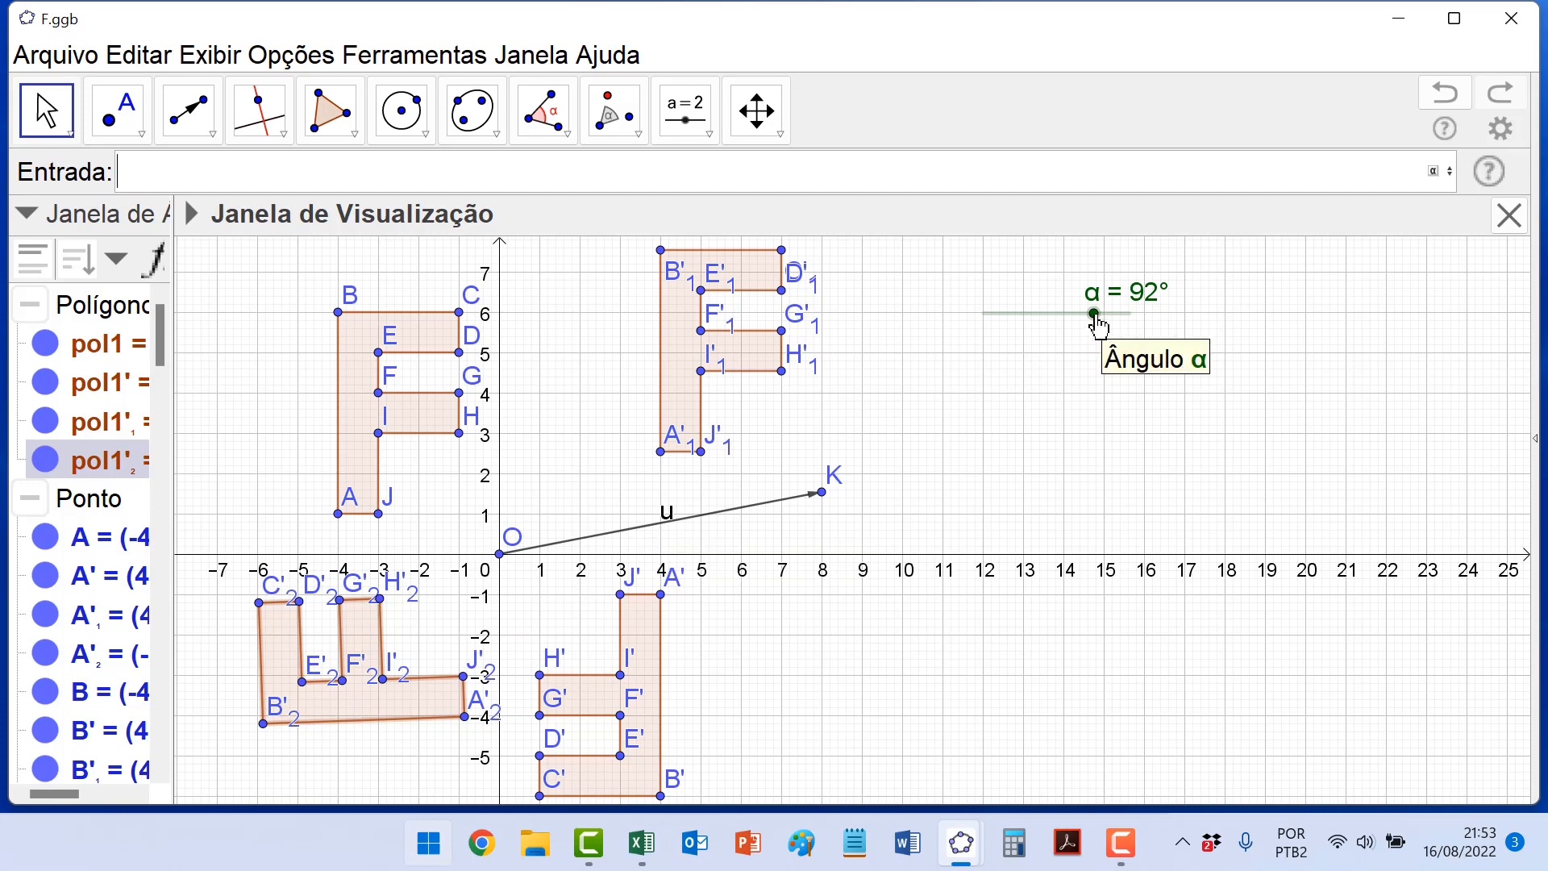
{"action": "mouse_move", "coordinate": [1095, 315]}
{"action": "left_mouse_down"}
{"action": "mouse_move", "coordinate": [1009, 315]}
{"action": "mouse_move", "coordinate": [1127, 315]}
{"action": "mouse_move", "coordinate": [998, 314]}
{"action": "mouse_move", "coordinate": [1095, 314]}
{"action": "left_mouse_up"}
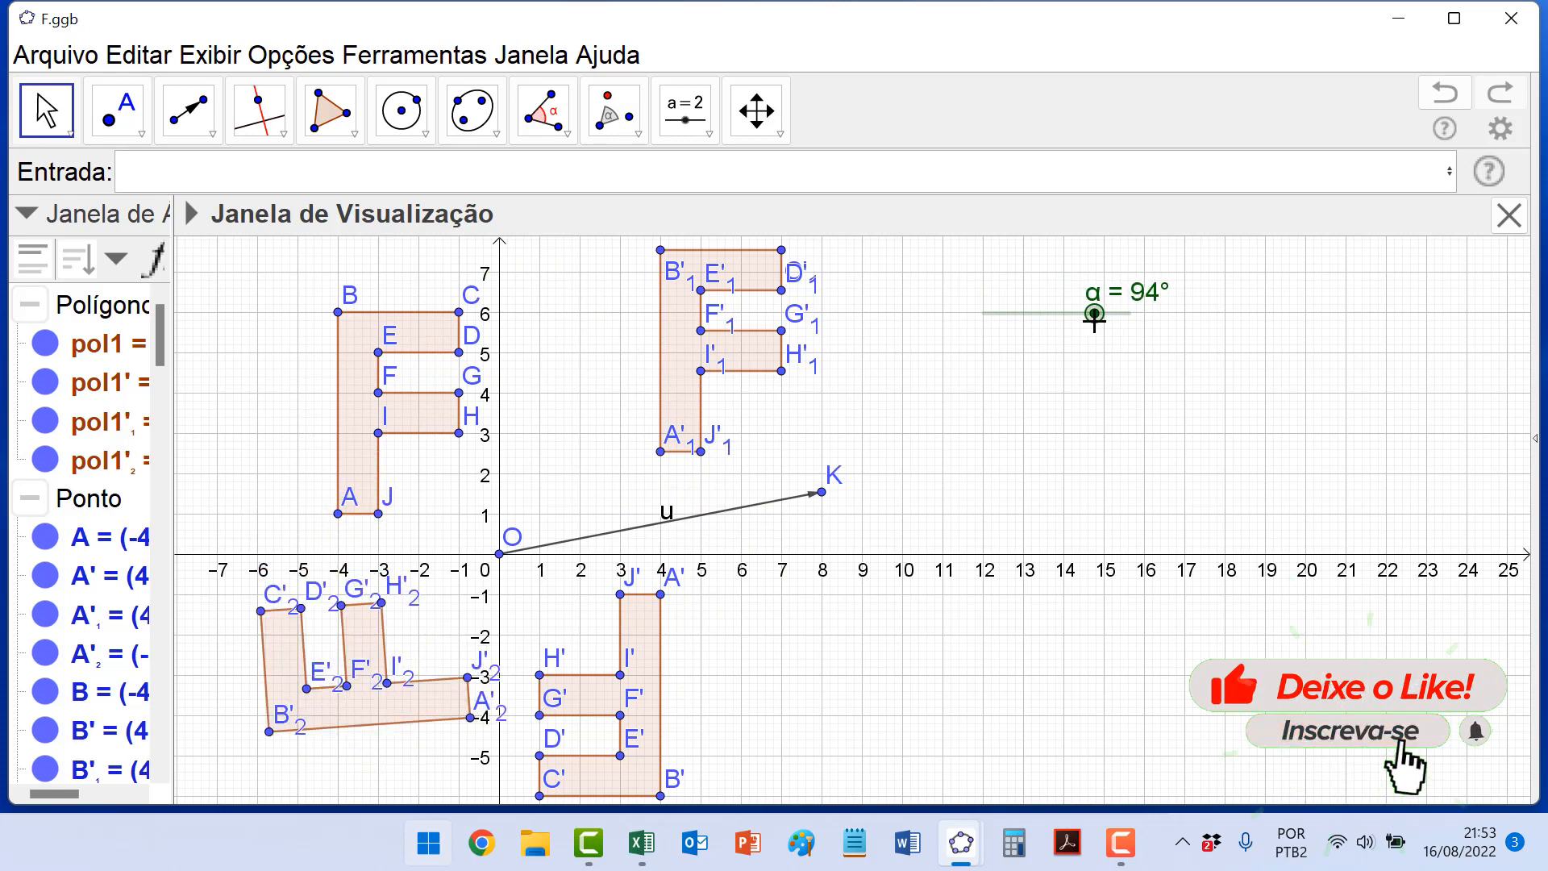